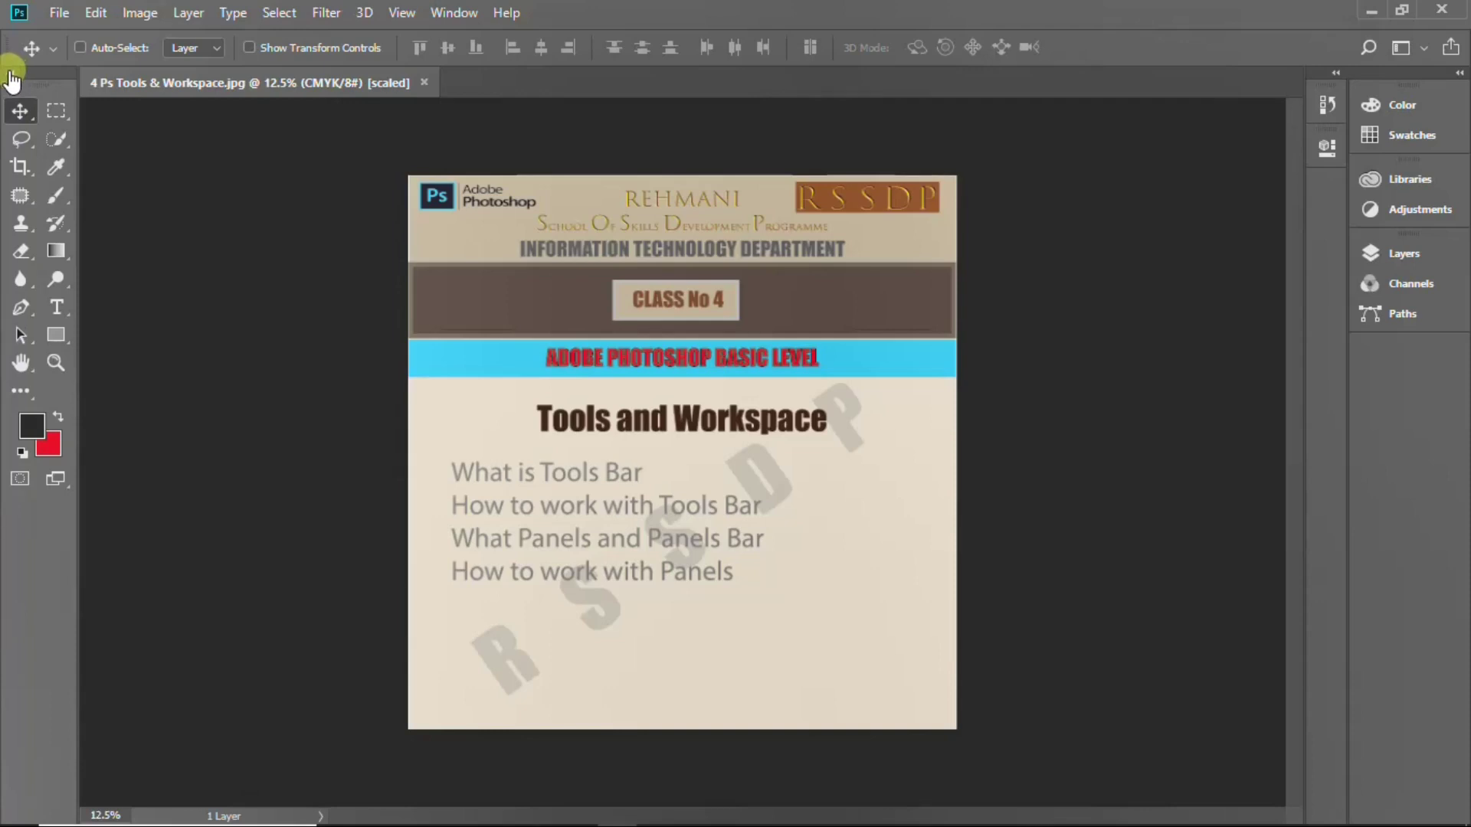
Toggle the toolbar between single-column and two-column layouts twice, ending in two columns.
click(11, 73)
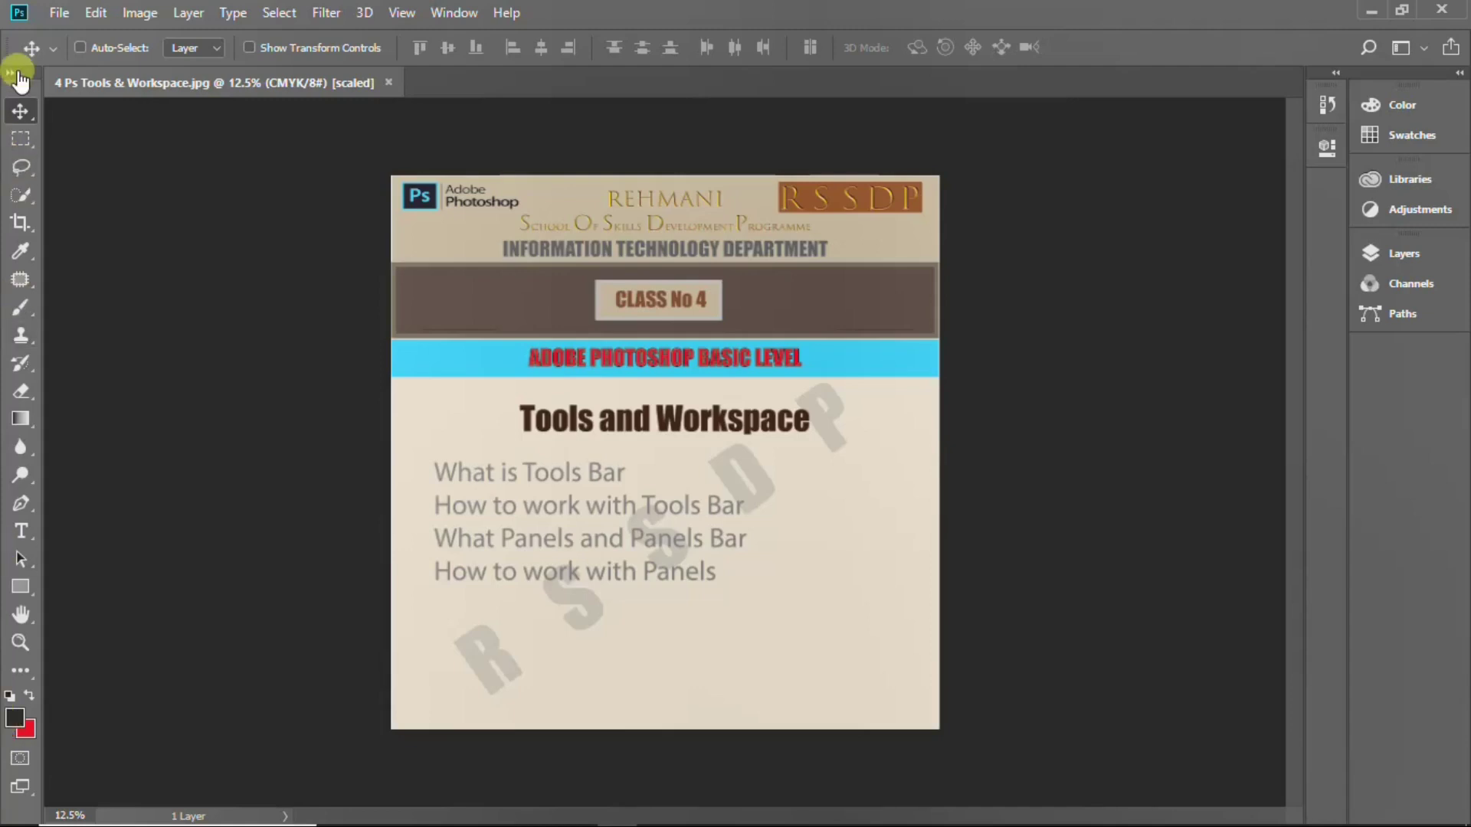
click(9, 75)
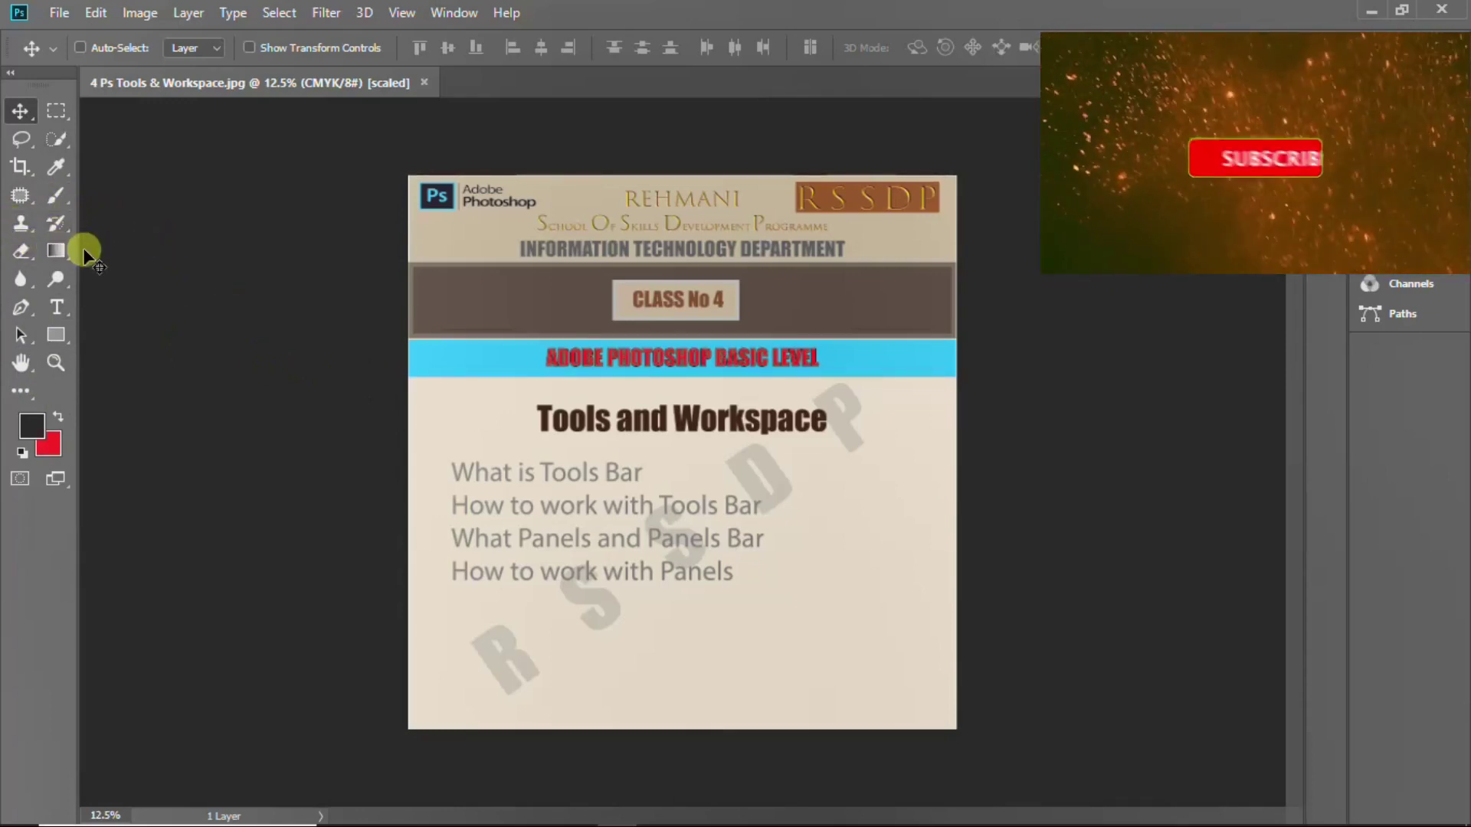
click(14, 75)
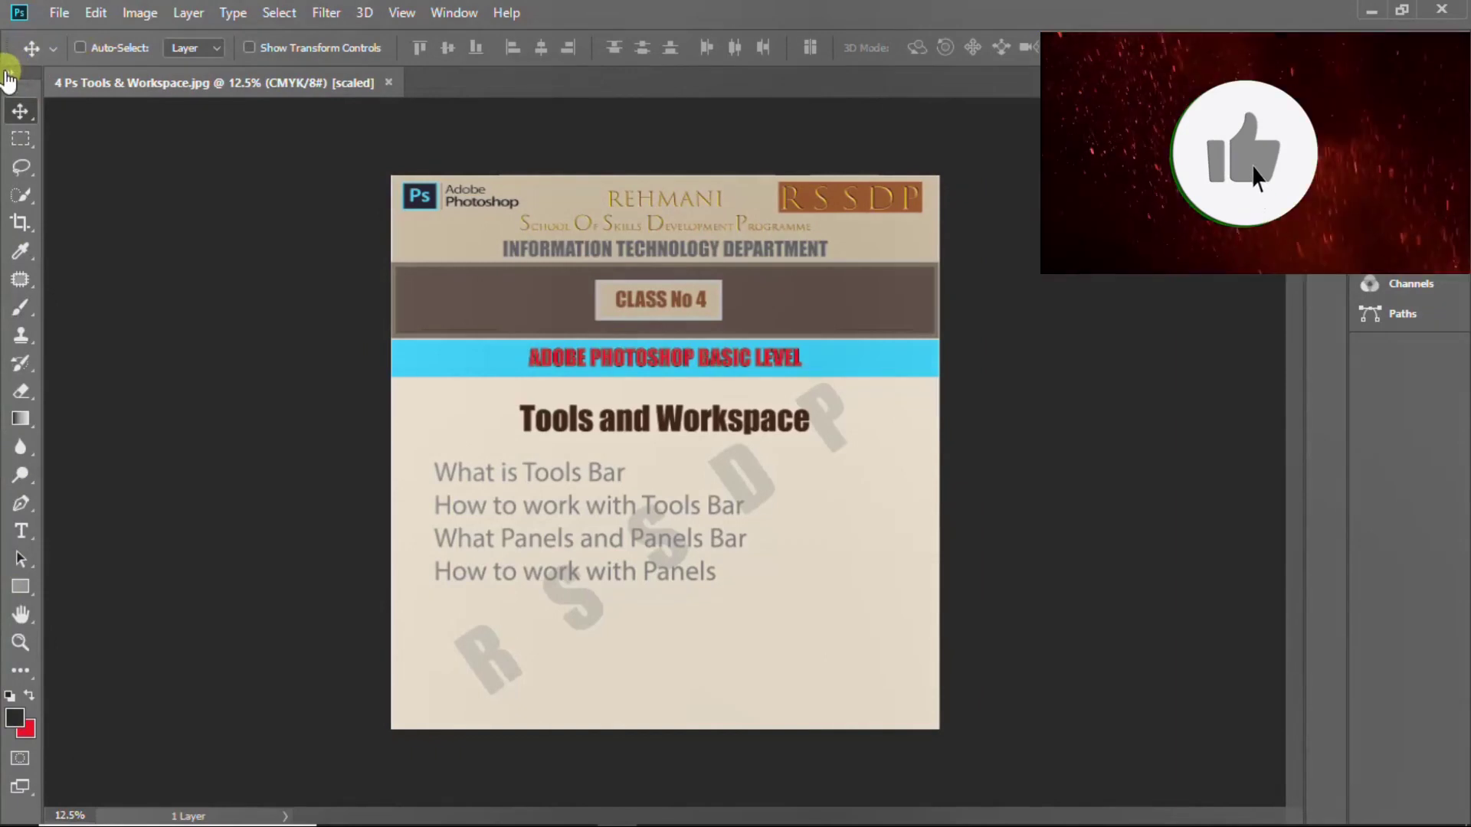
click(10, 73)
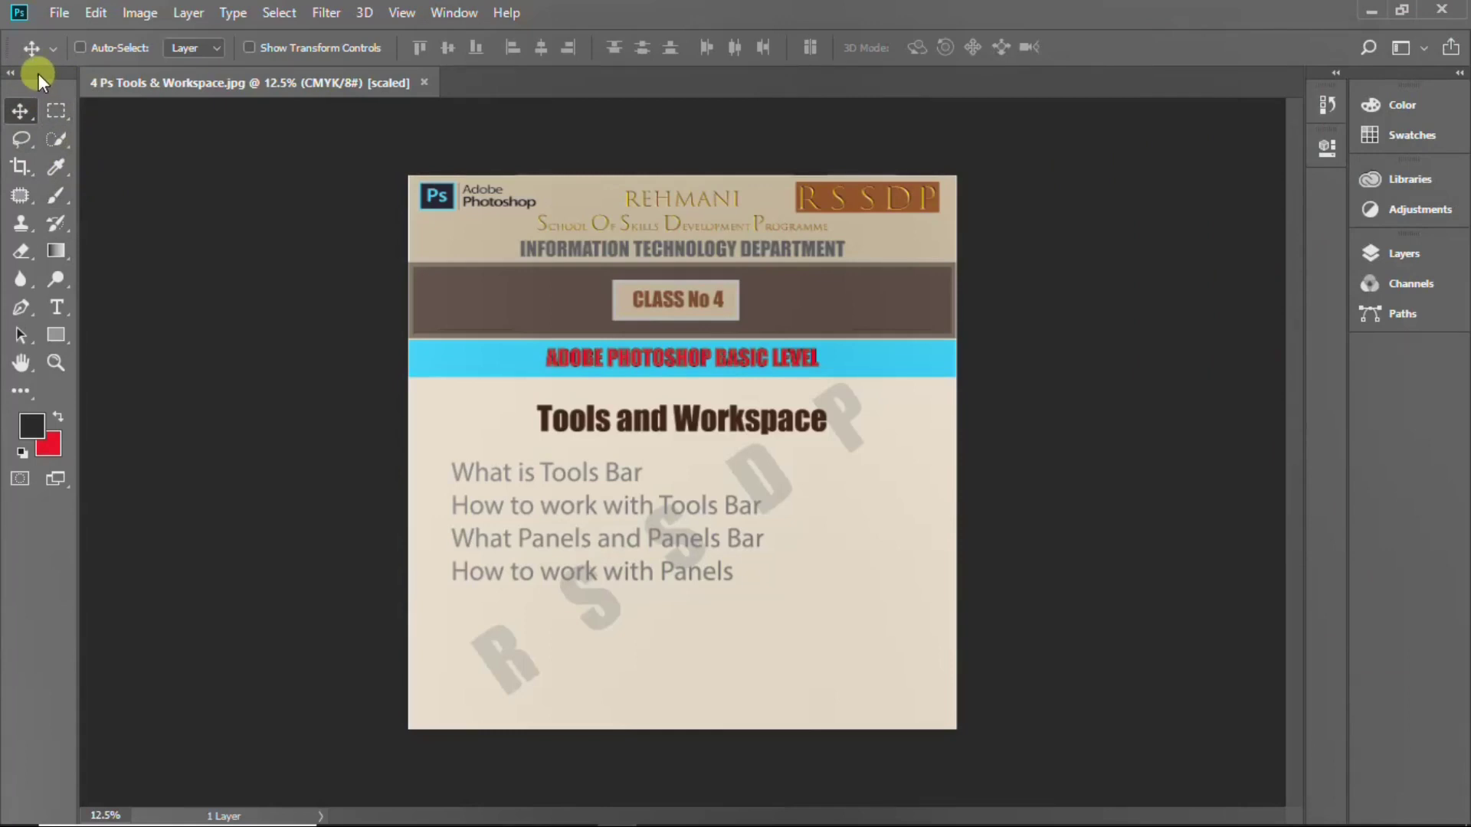
Float the Tools panel over to the right side, then dock it back at the left edge.
mouse_move(39, 74)
mouse_down()
mouse_move(75, 106)
mouse_move(220, 162)
mouse_up()
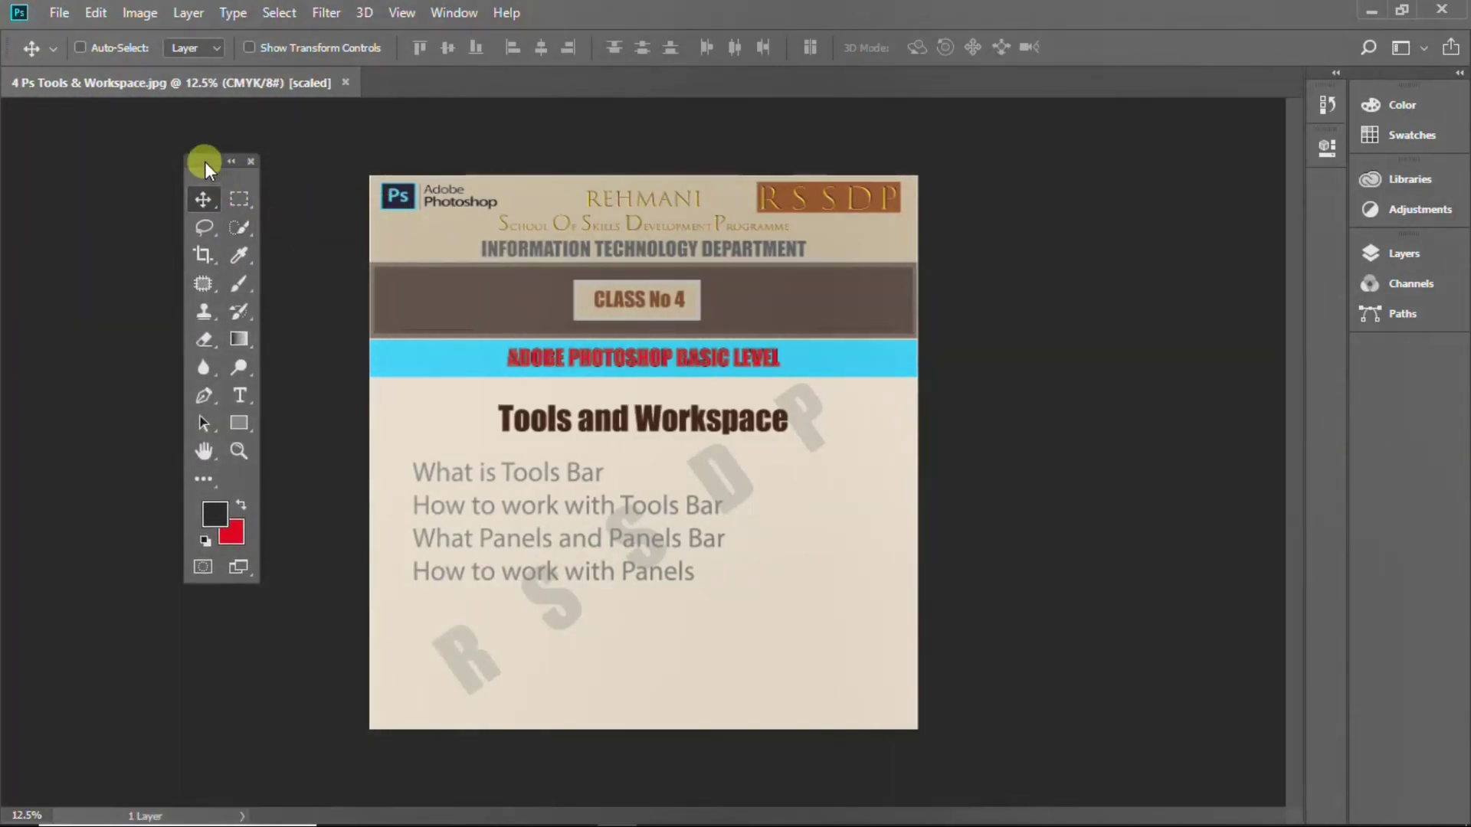
drag(205, 163, 1155, 186)
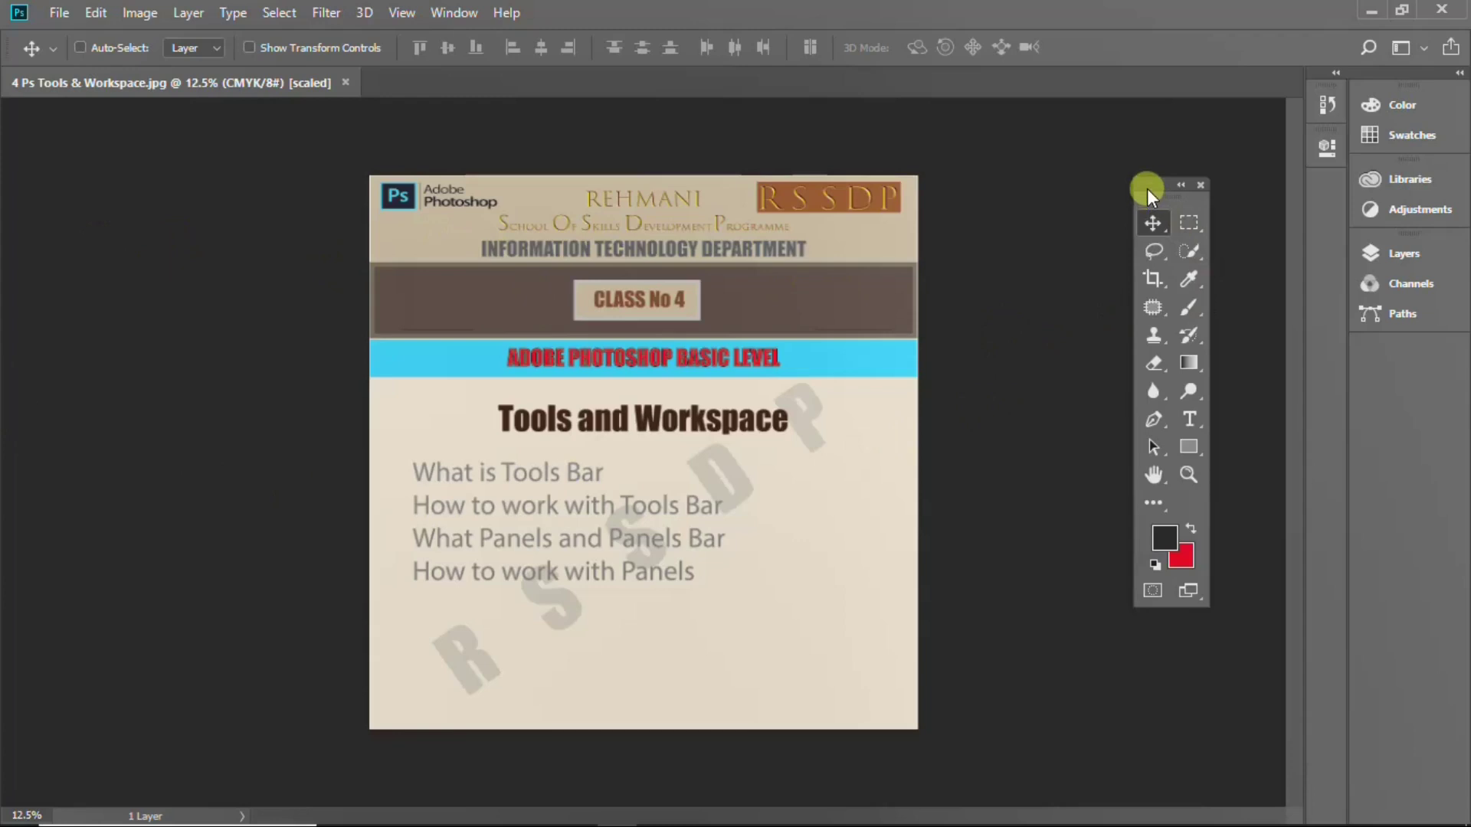
mouse_move(1147, 189)
mouse_down()
mouse_move(1401, 375)
mouse_move(1276, 320)
mouse_move(1285, 277)
mouse_move(1299, 362)
mouse_up()
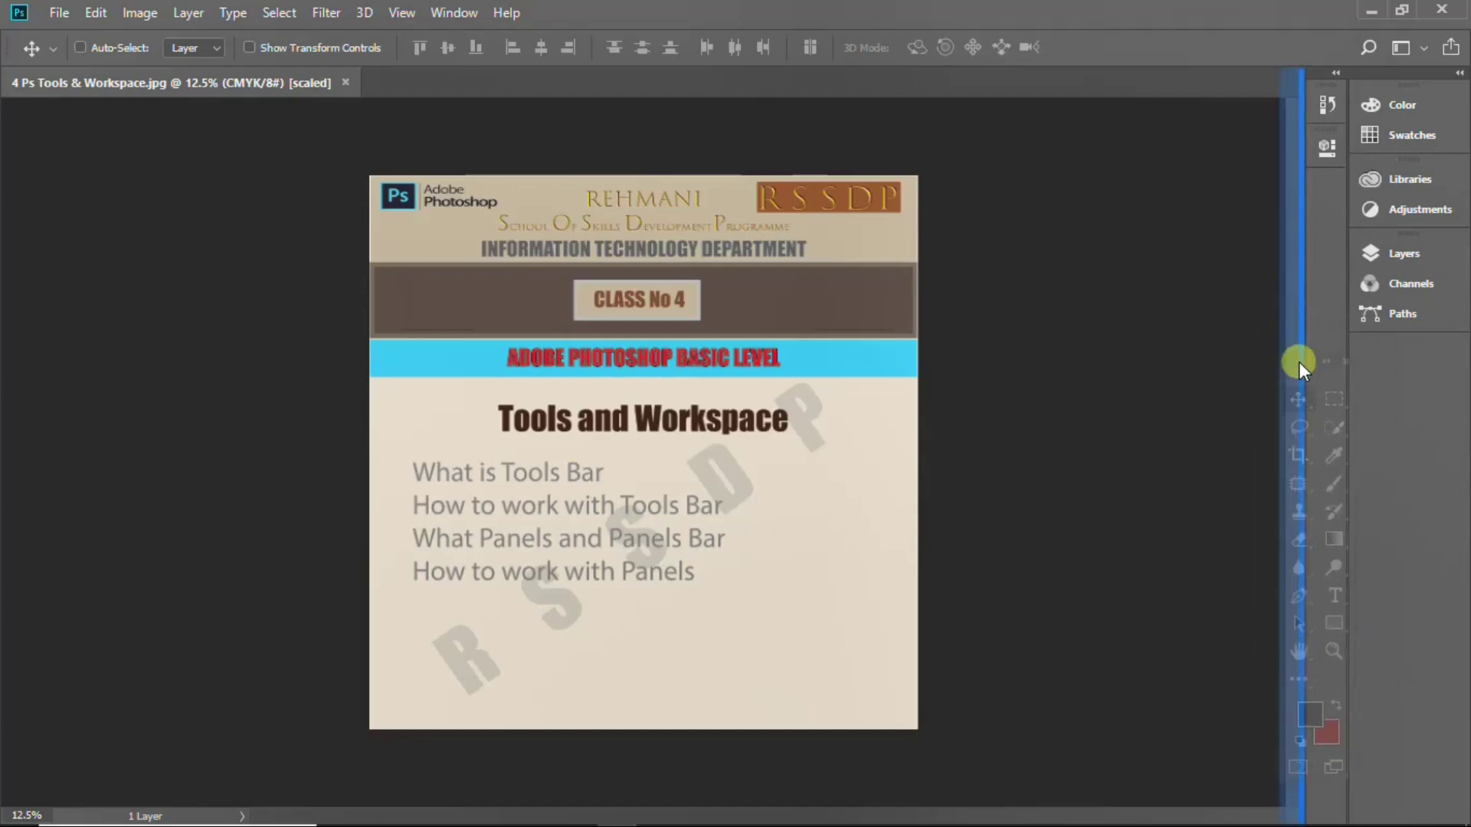
drag(1298, 361, 178, 163)
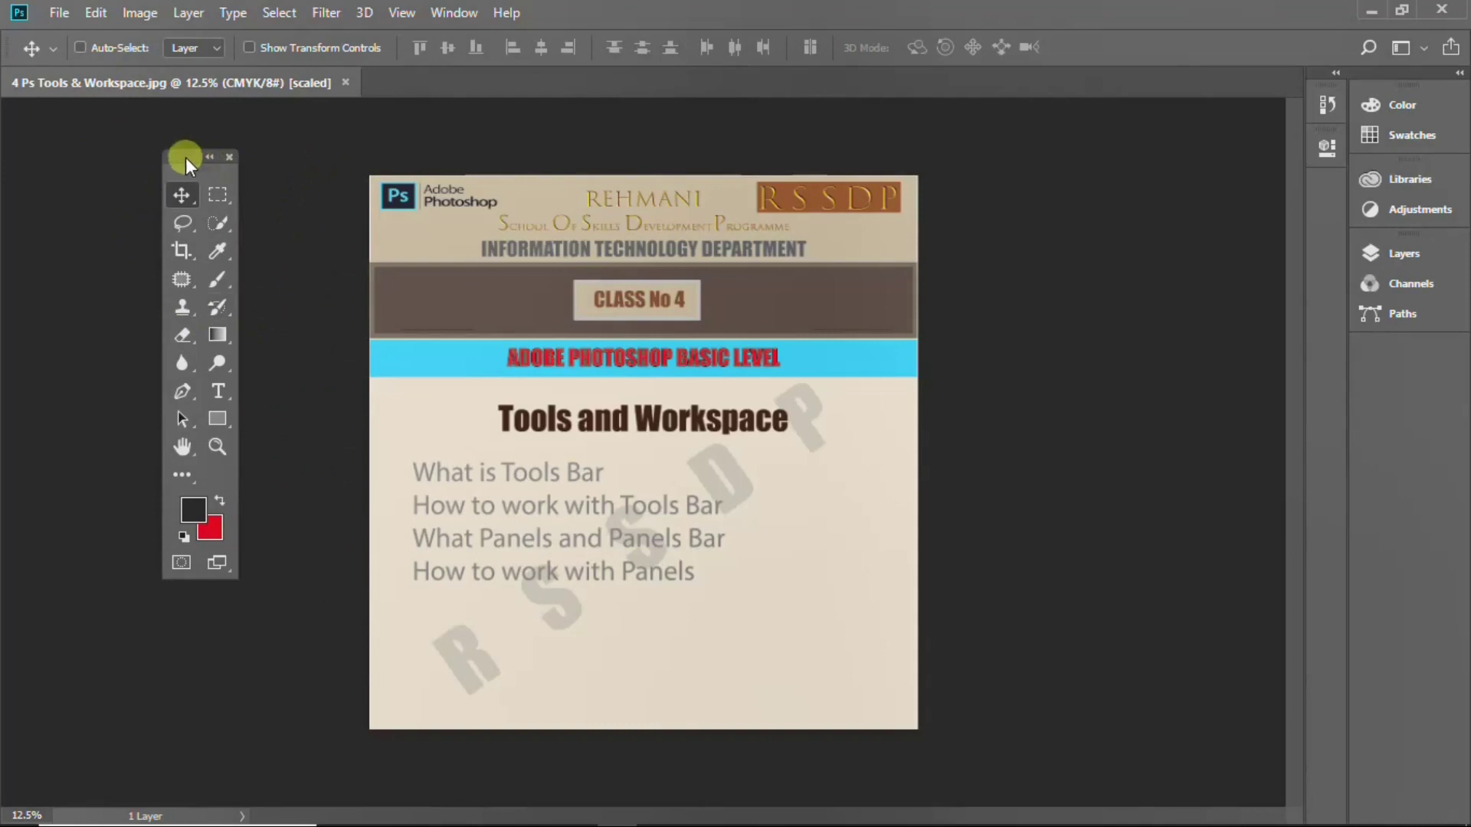
drag(187, 159, 8, 147)
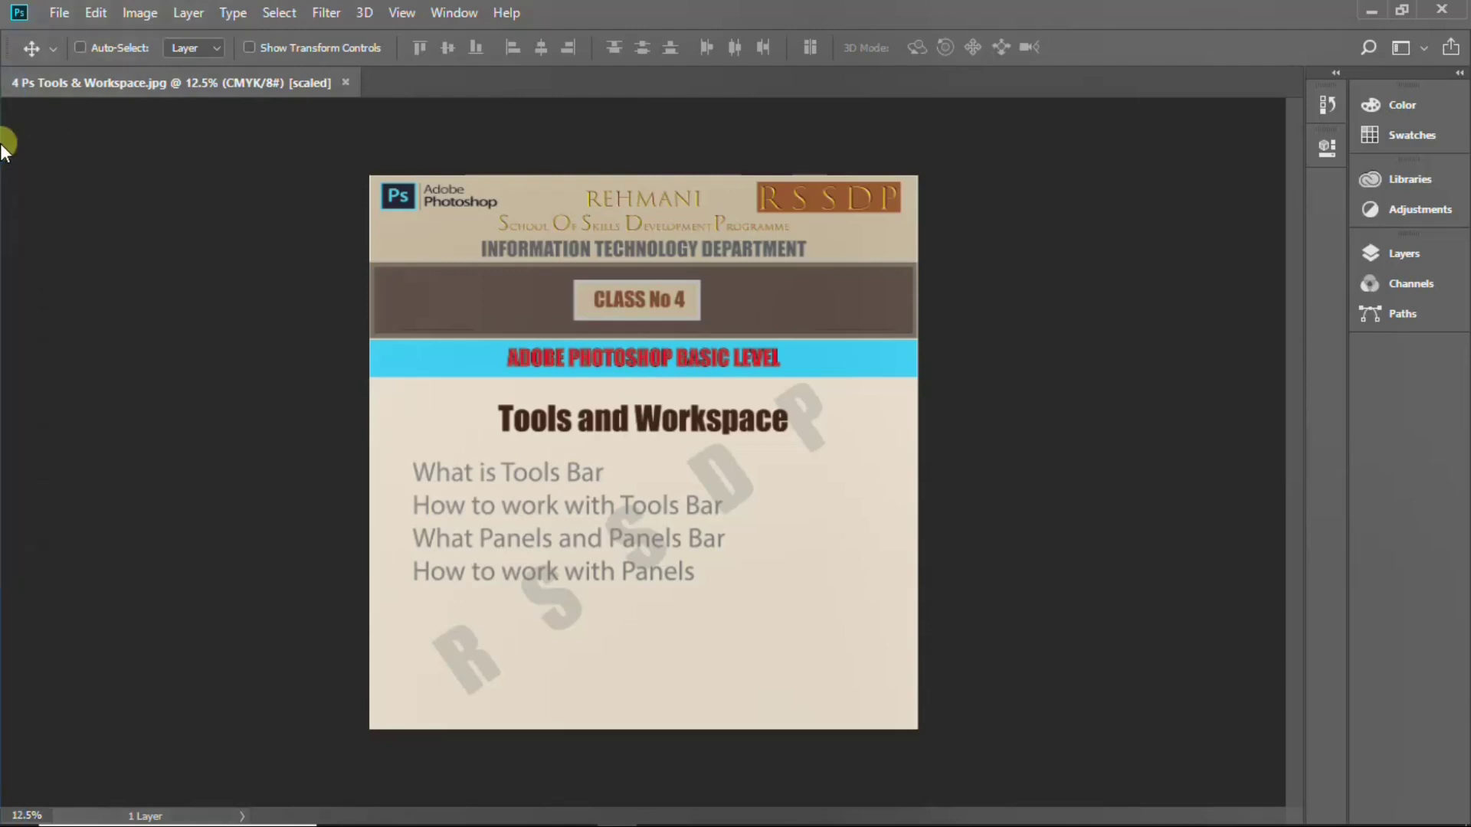
drag(7, 145, 2, 142)
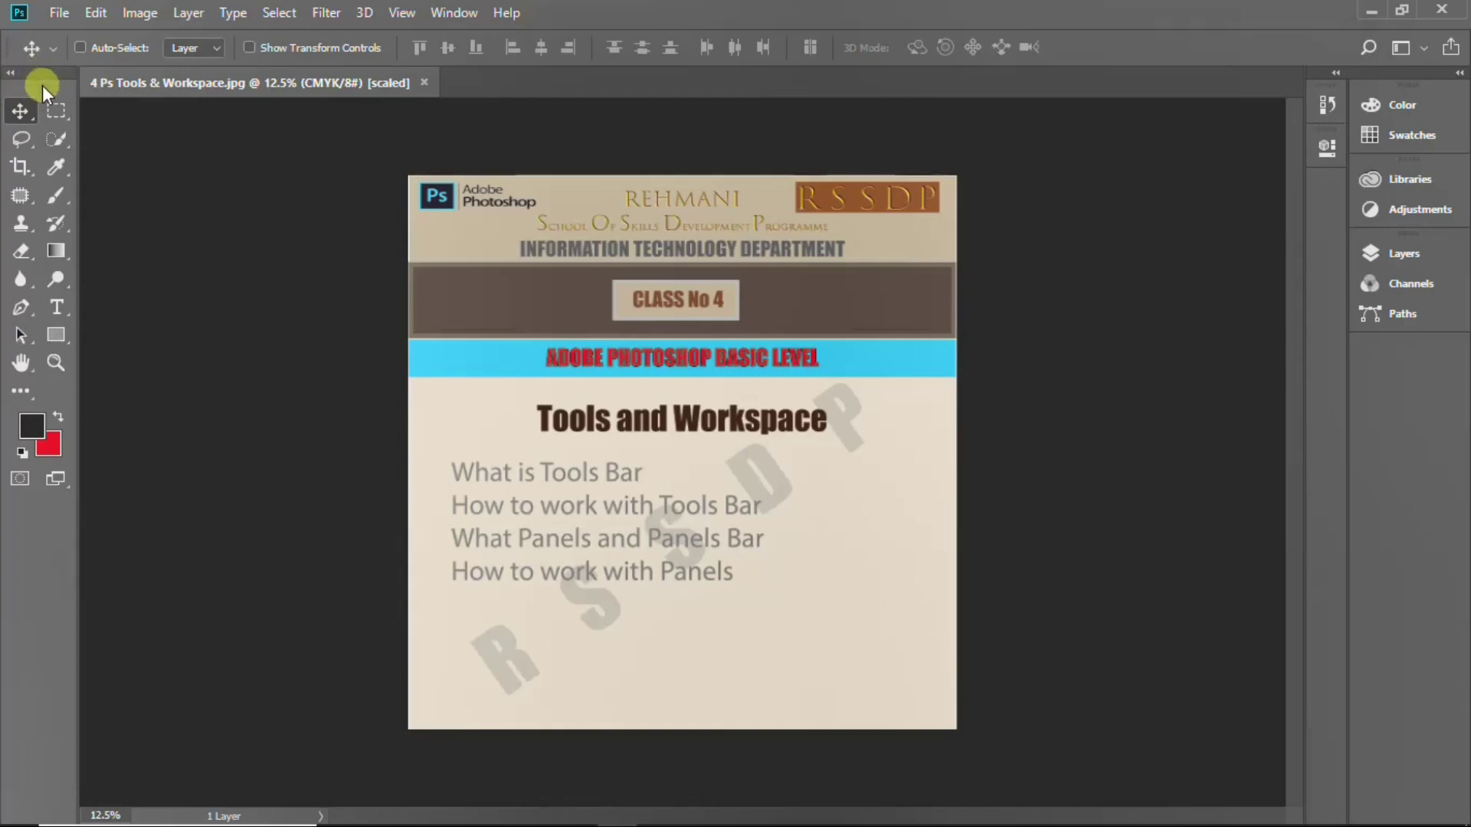
Detach the Tools panel and dock it beneath the Paths panel in the right dock.
drag(43, 86, 148, 163)
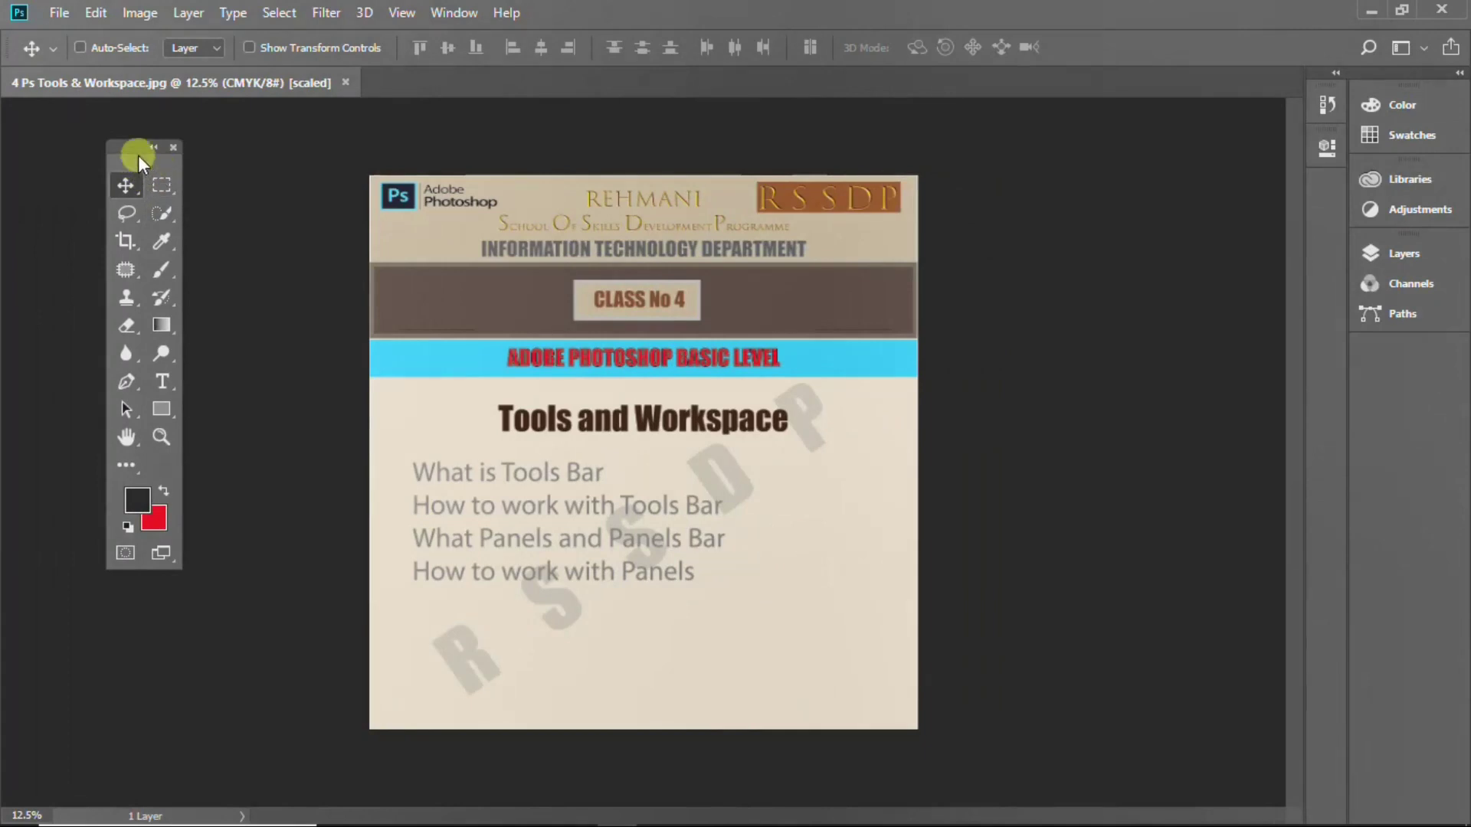
mouse_move(125, 145)
mouse_down()
mouse_move(76, 153)
mouse_move(3, 92)
mouse_move(1323, 324)
mouse_move(1300, 338)
mouse_up()
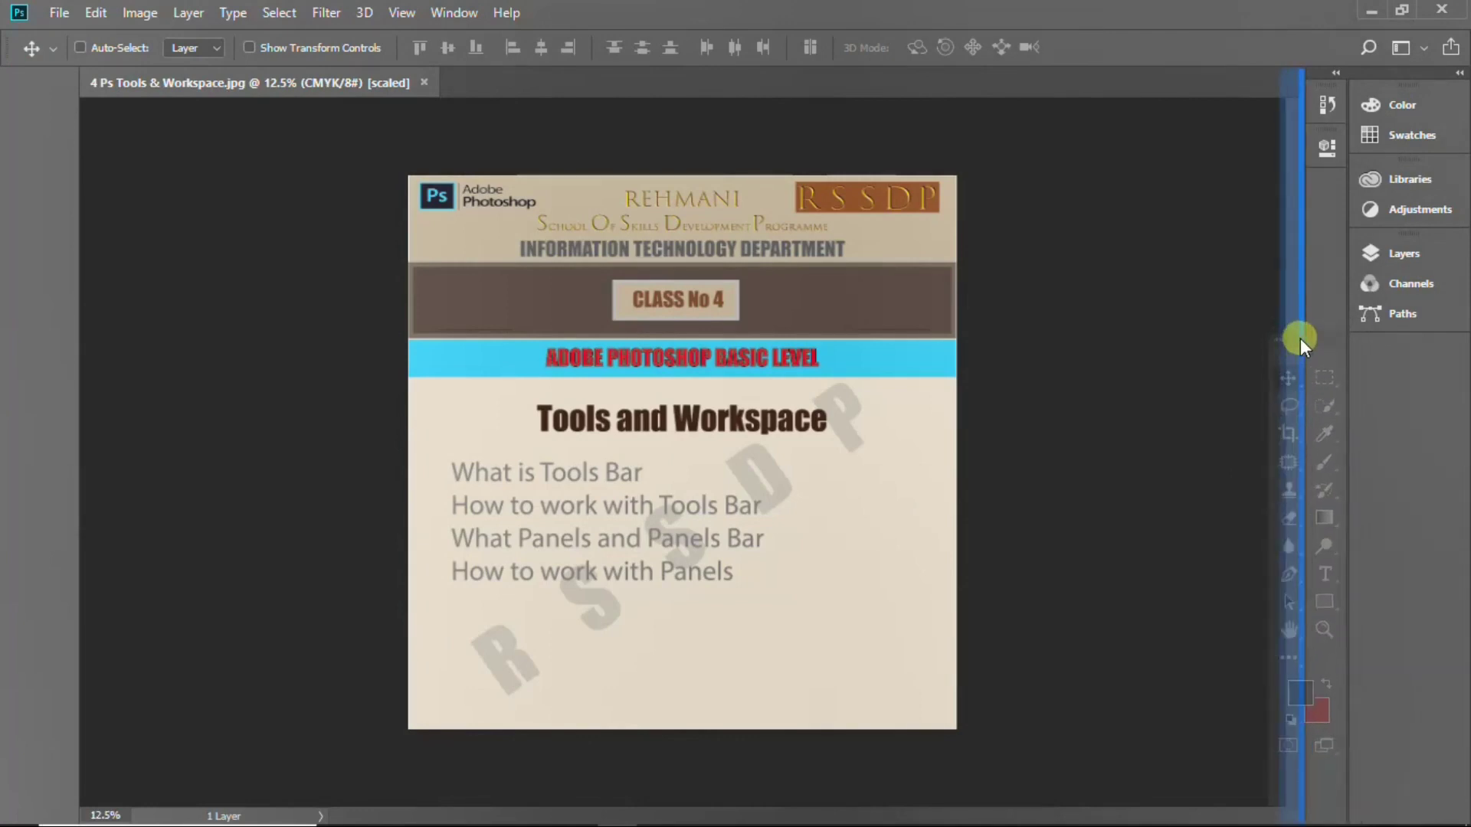
drag(1299, 338, 1350, 342)
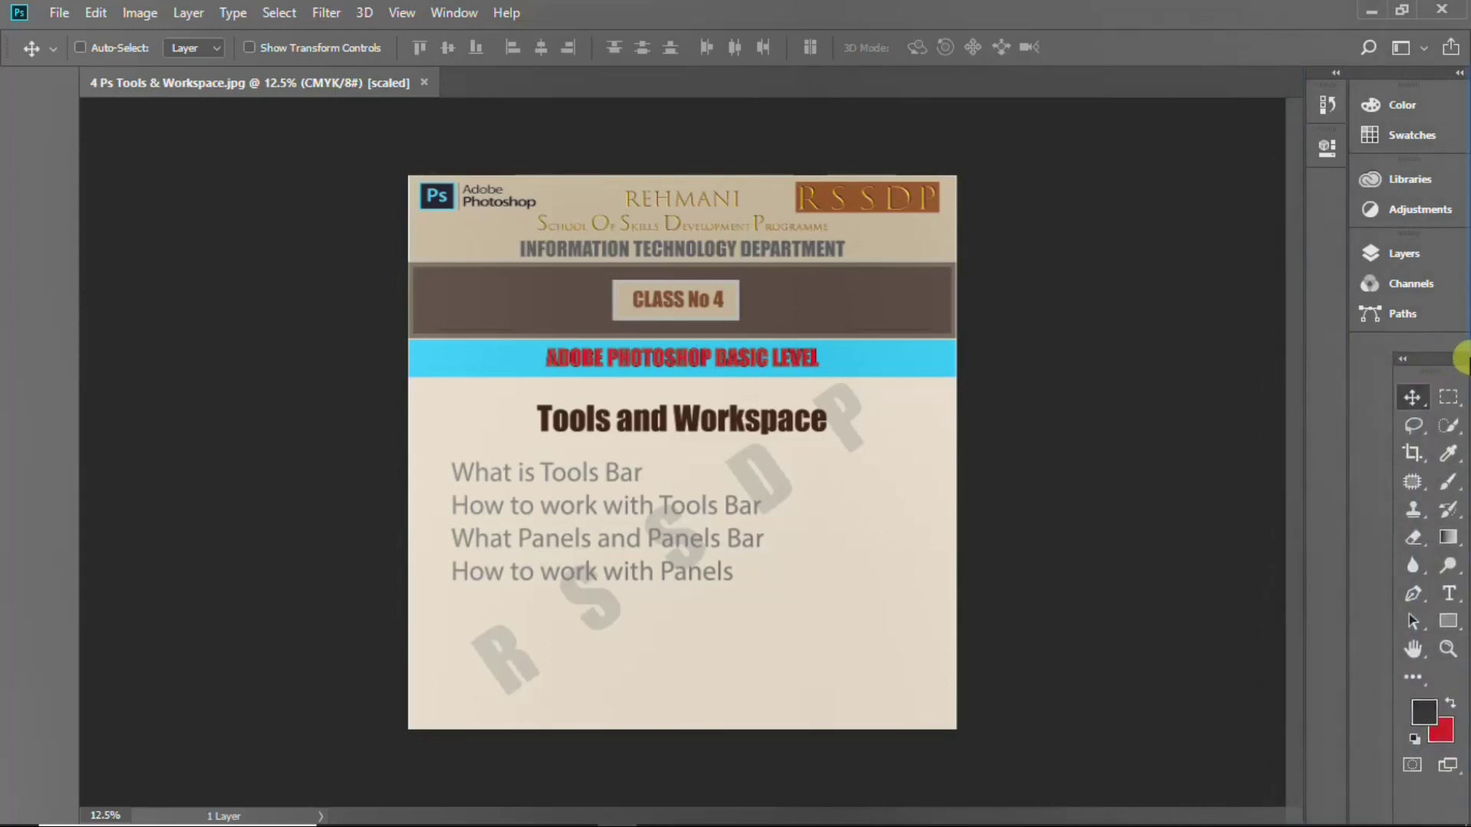
drag(1350, 342, 1461, 357)
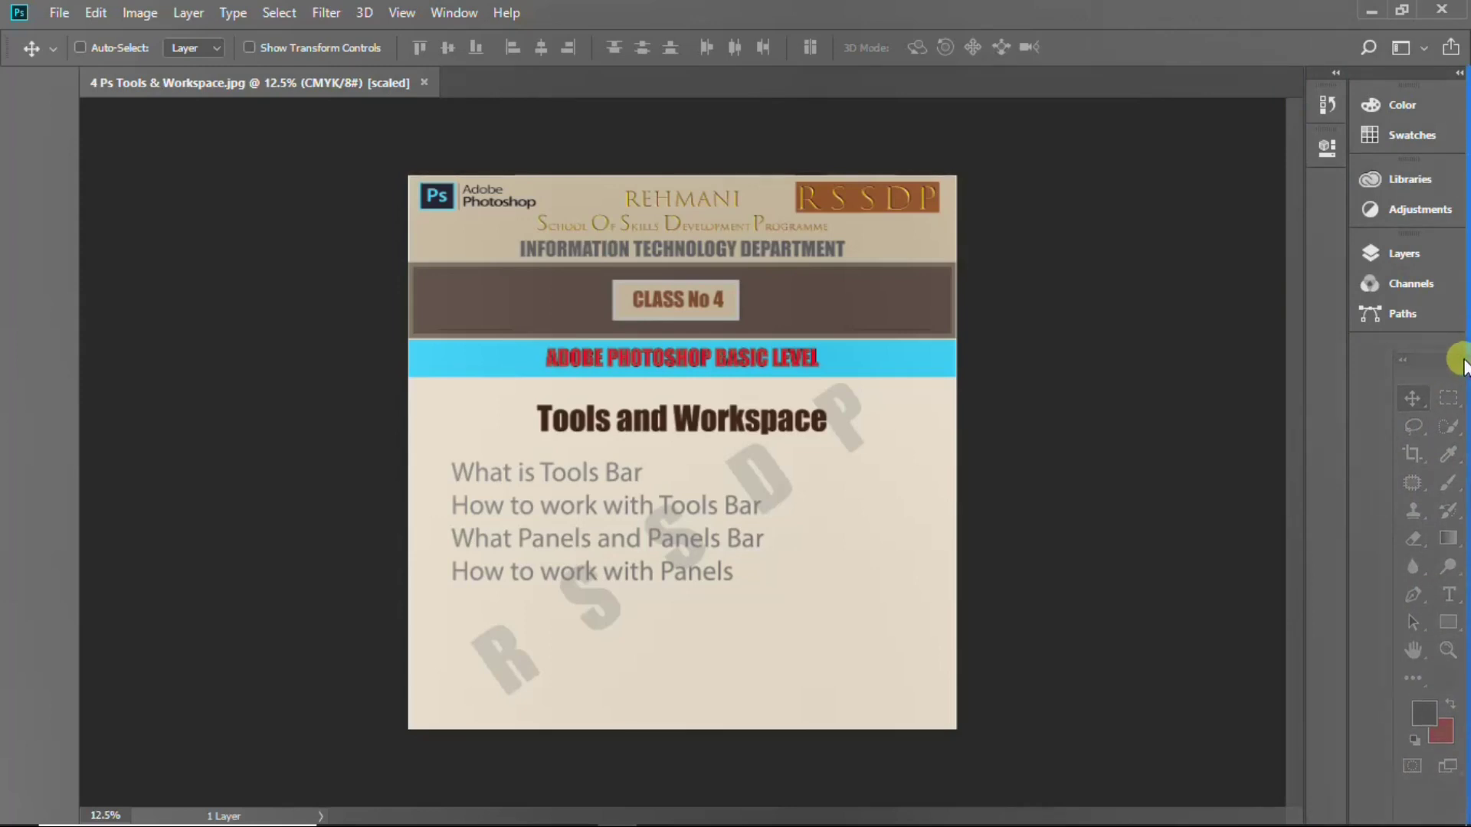
Place the Tools panel in its own column, then float the Color/Libraries/Layers group loose.
drag(1462, 357, 1298, 397)
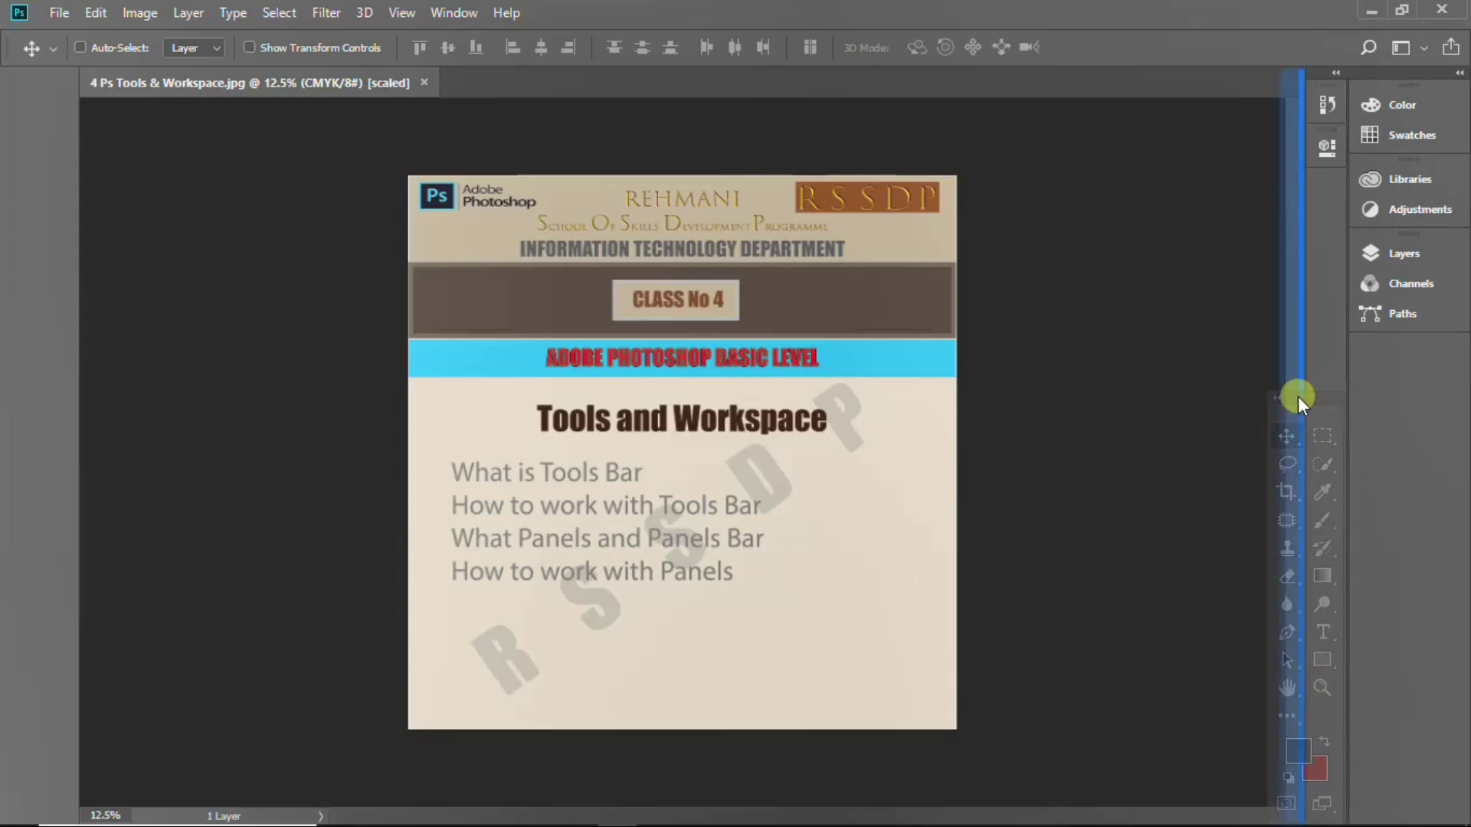
drag(1298, 396, 1299, 397)
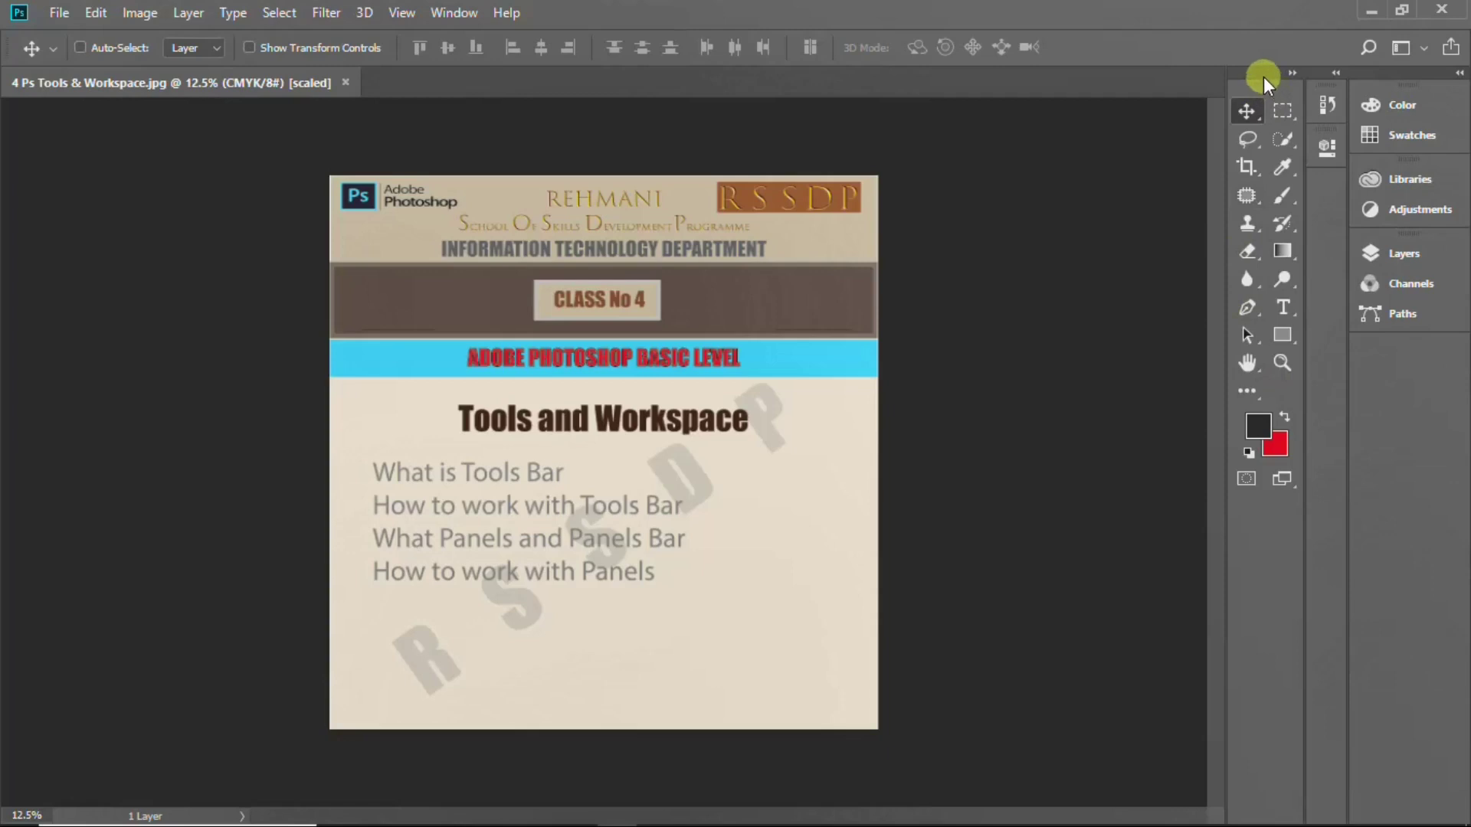
drag(1263, 77, 1258, 126)
mouse_move(1257, 71)
mouse_down()
mouse_move(1181, 104)
mouse_move(1290, 72)
mouse_move(1255, 76)
mouse_move(1269, 106)
mouse_move(3, 136)
mouse_up()
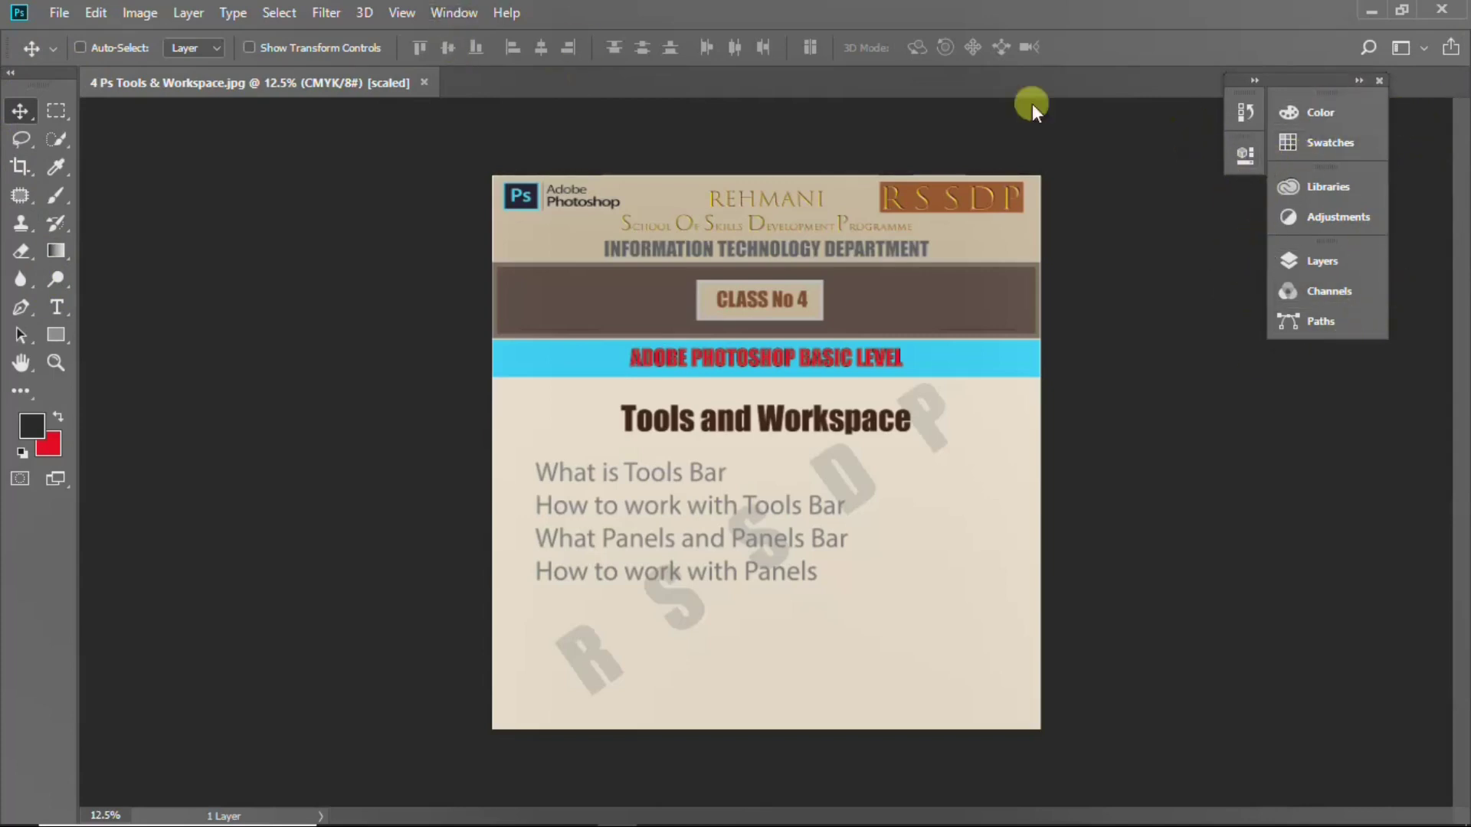
Reset the Essentials workspace, collapse the right-hand panels to icons, and set tools to two columns.
click(454, 13)
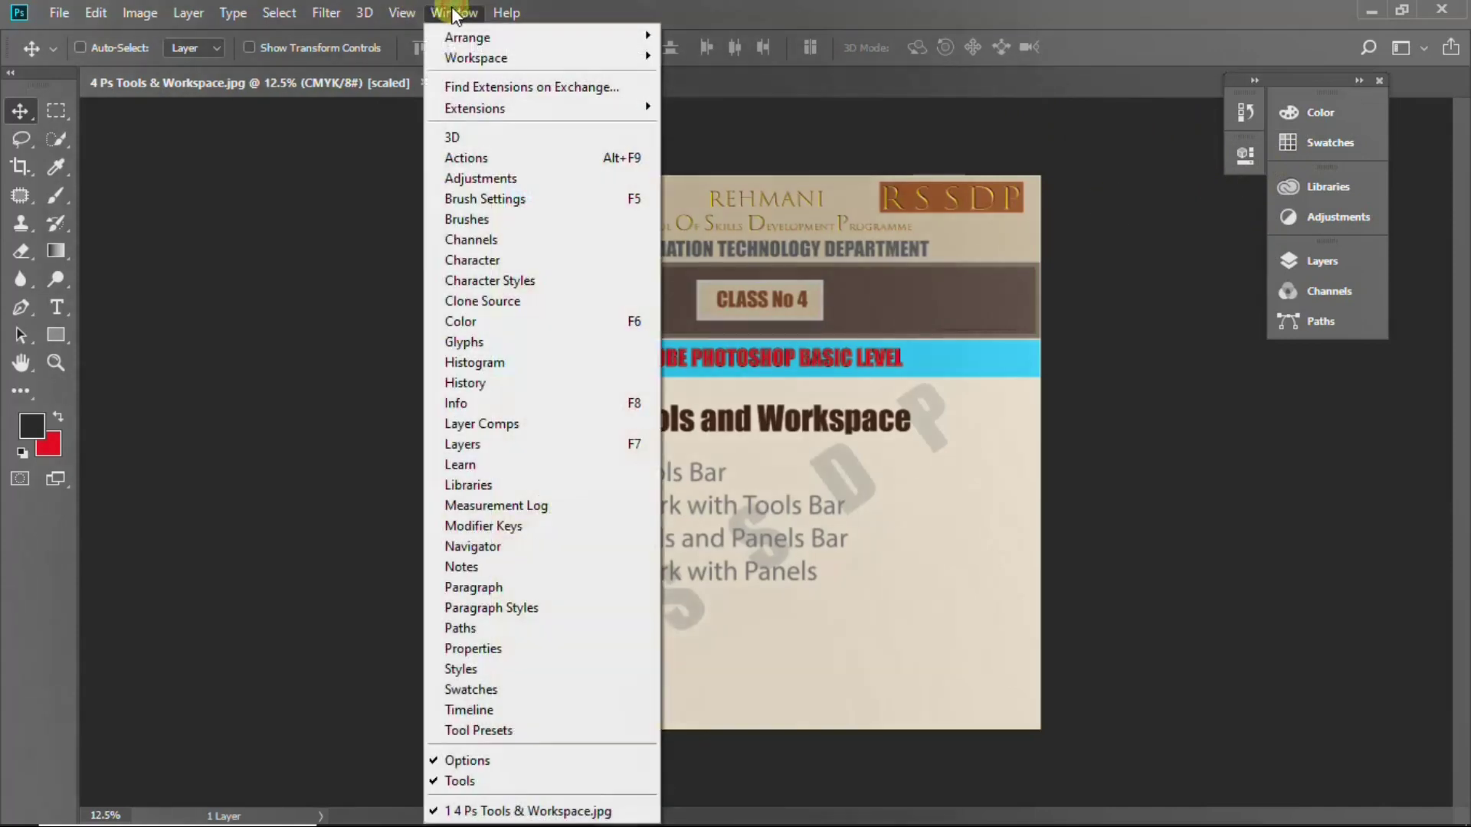
click(517, 53)
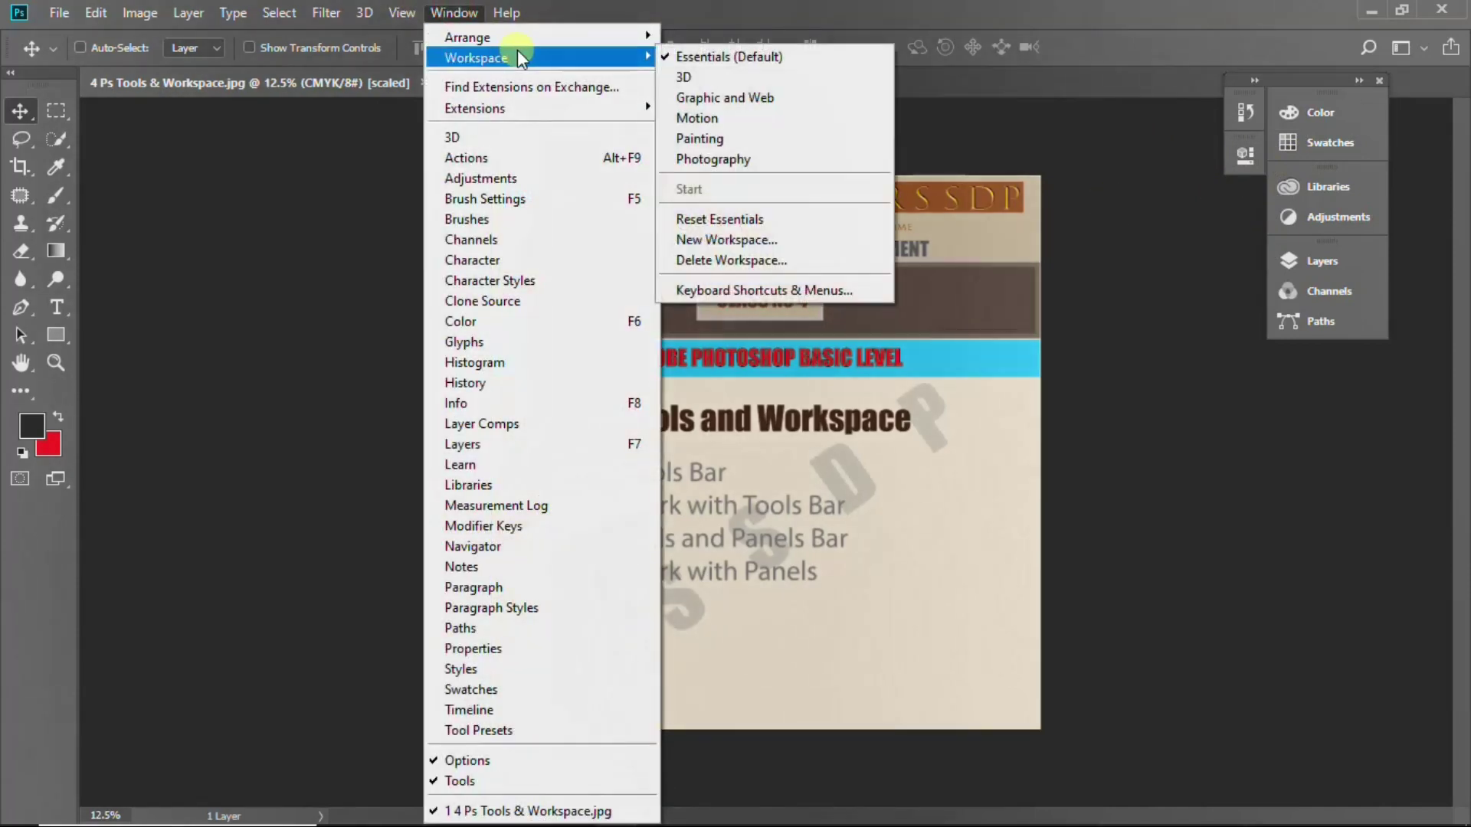
click(803, 221)
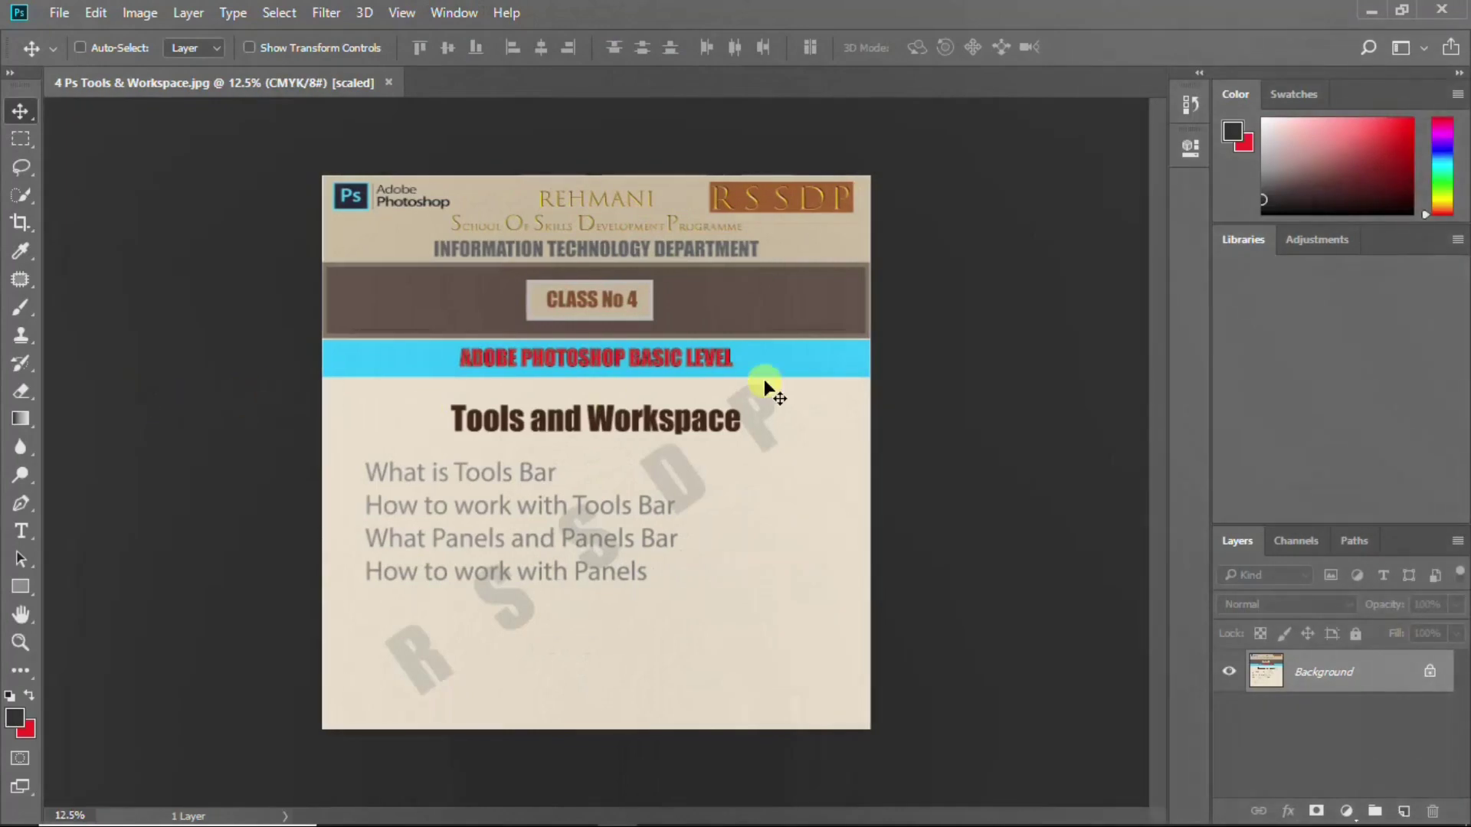
click(1459, 73)
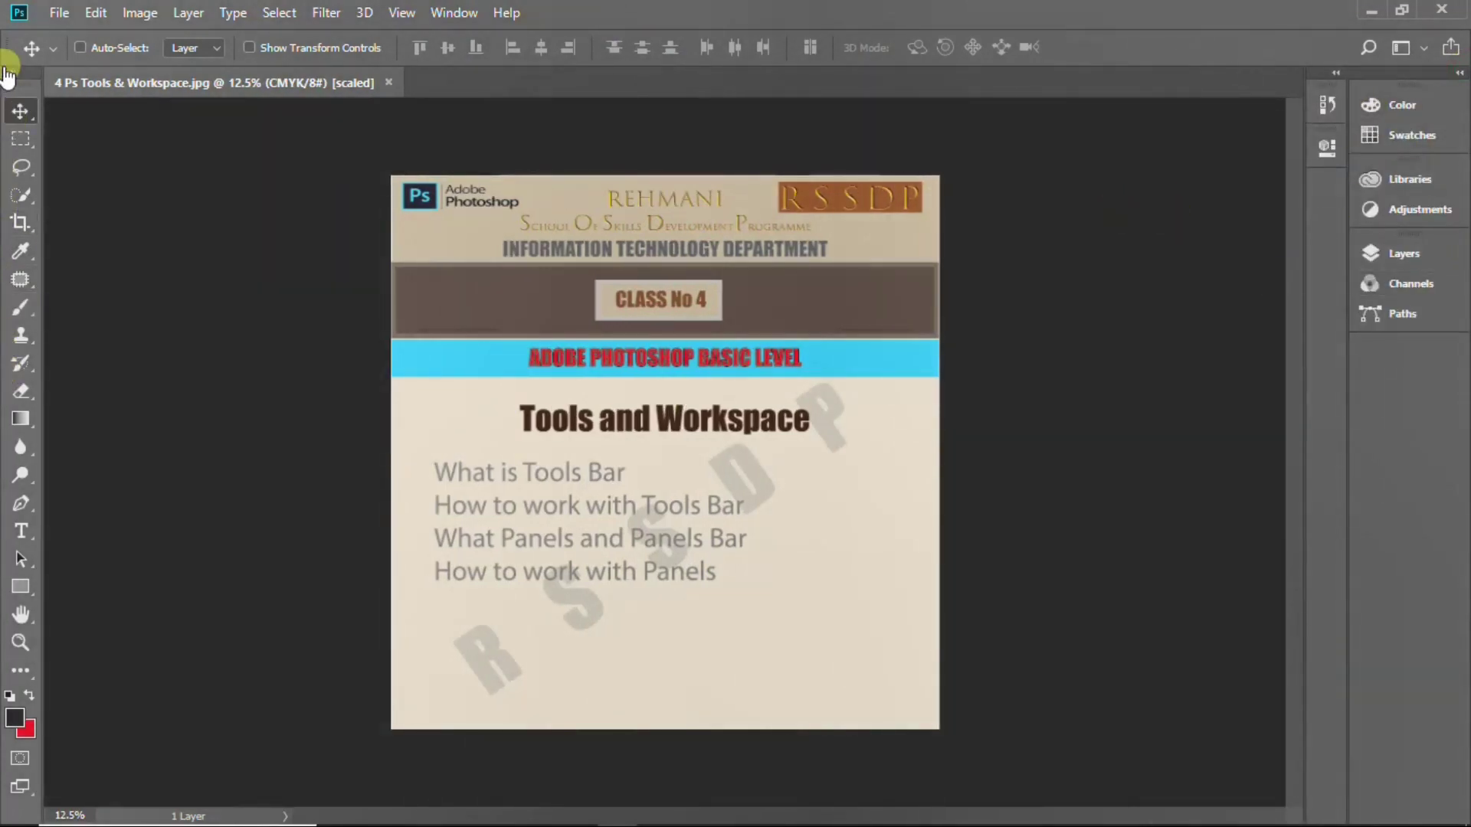
click(9, 72)
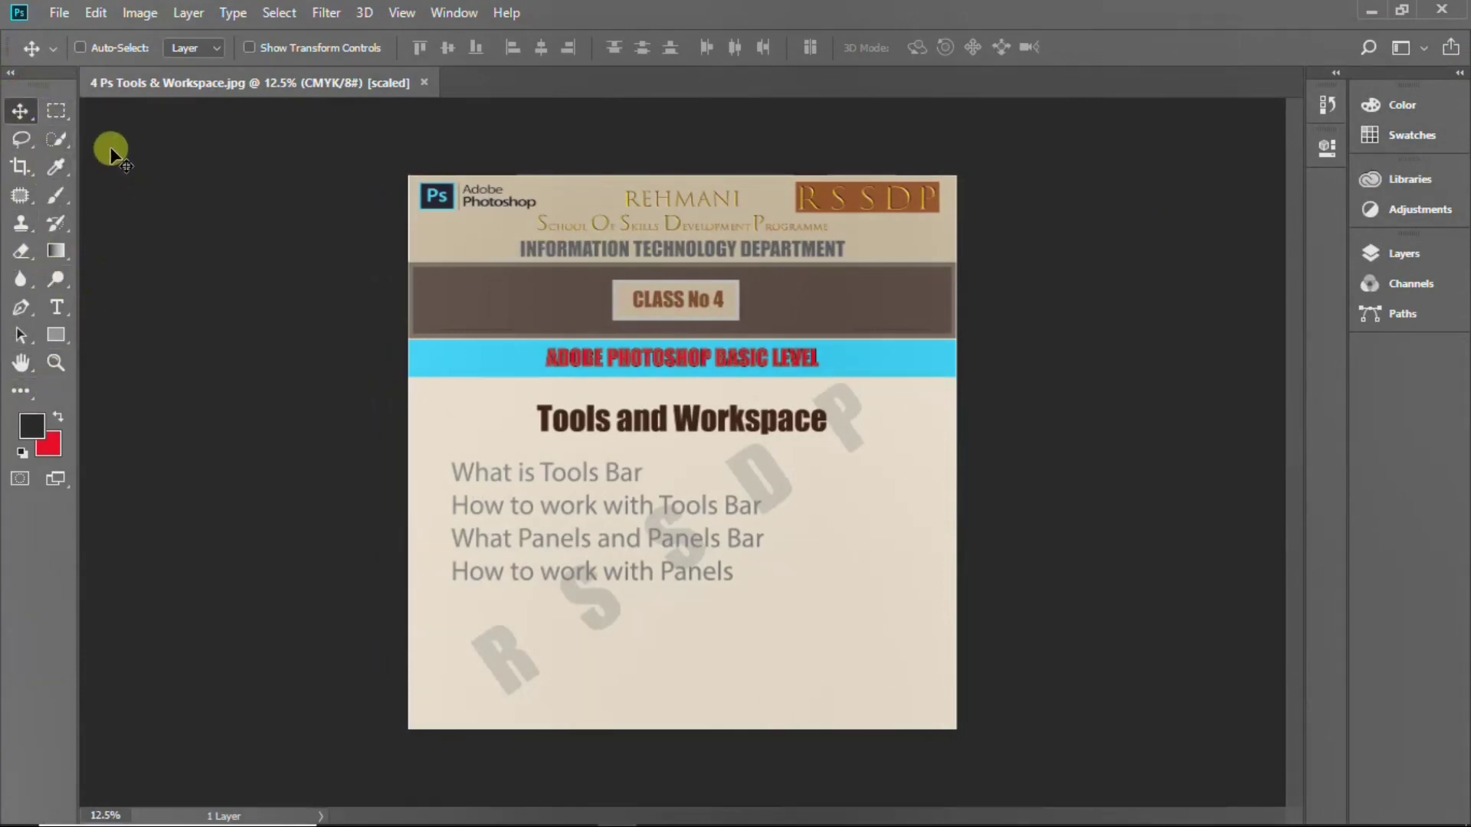
View the Move tool's rich tooltip, then close its animated help tip.
click(24, 108)
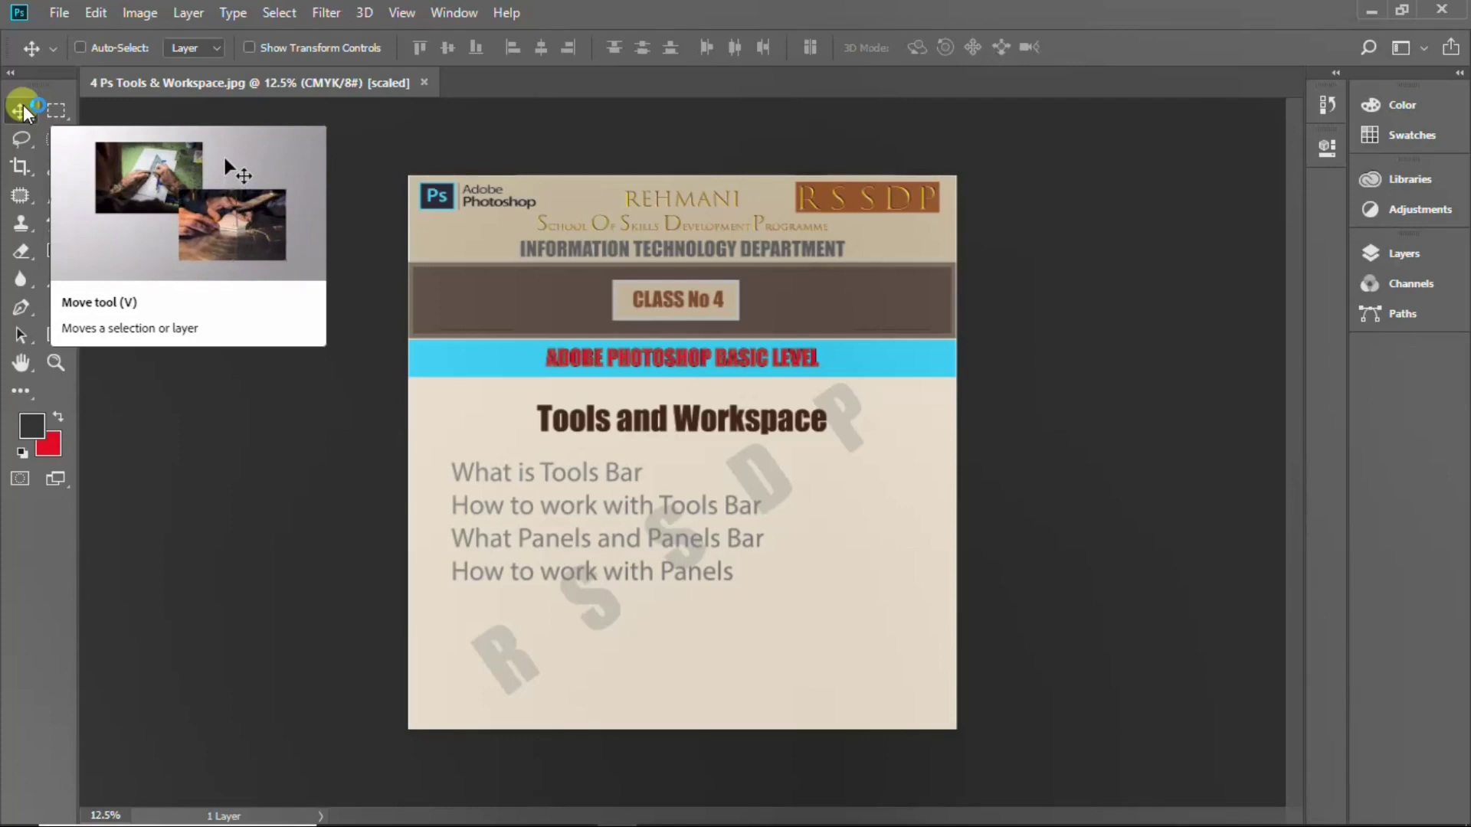
click(24, 114)
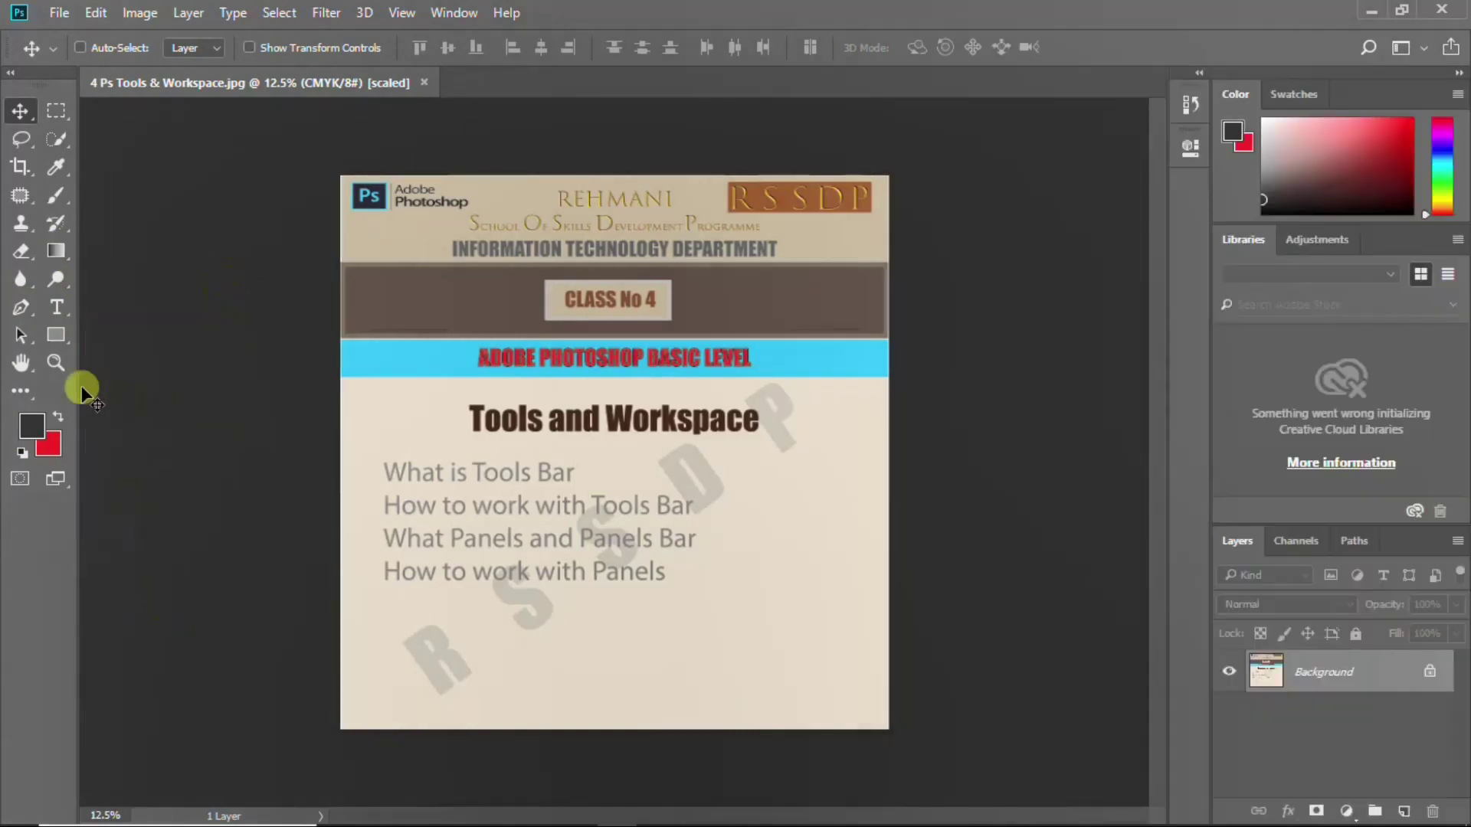
click(21, 393)
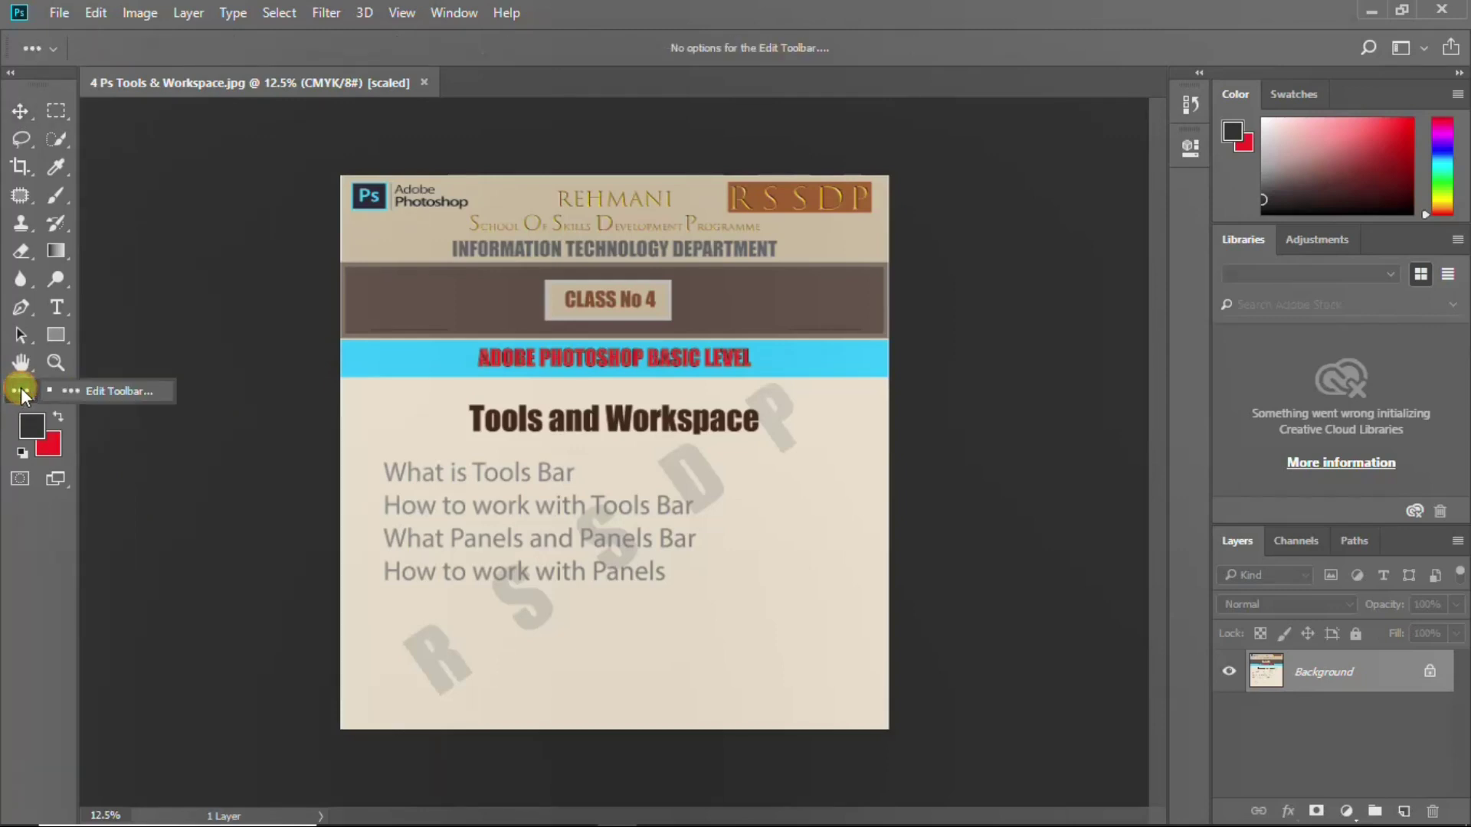
click(104, 390)
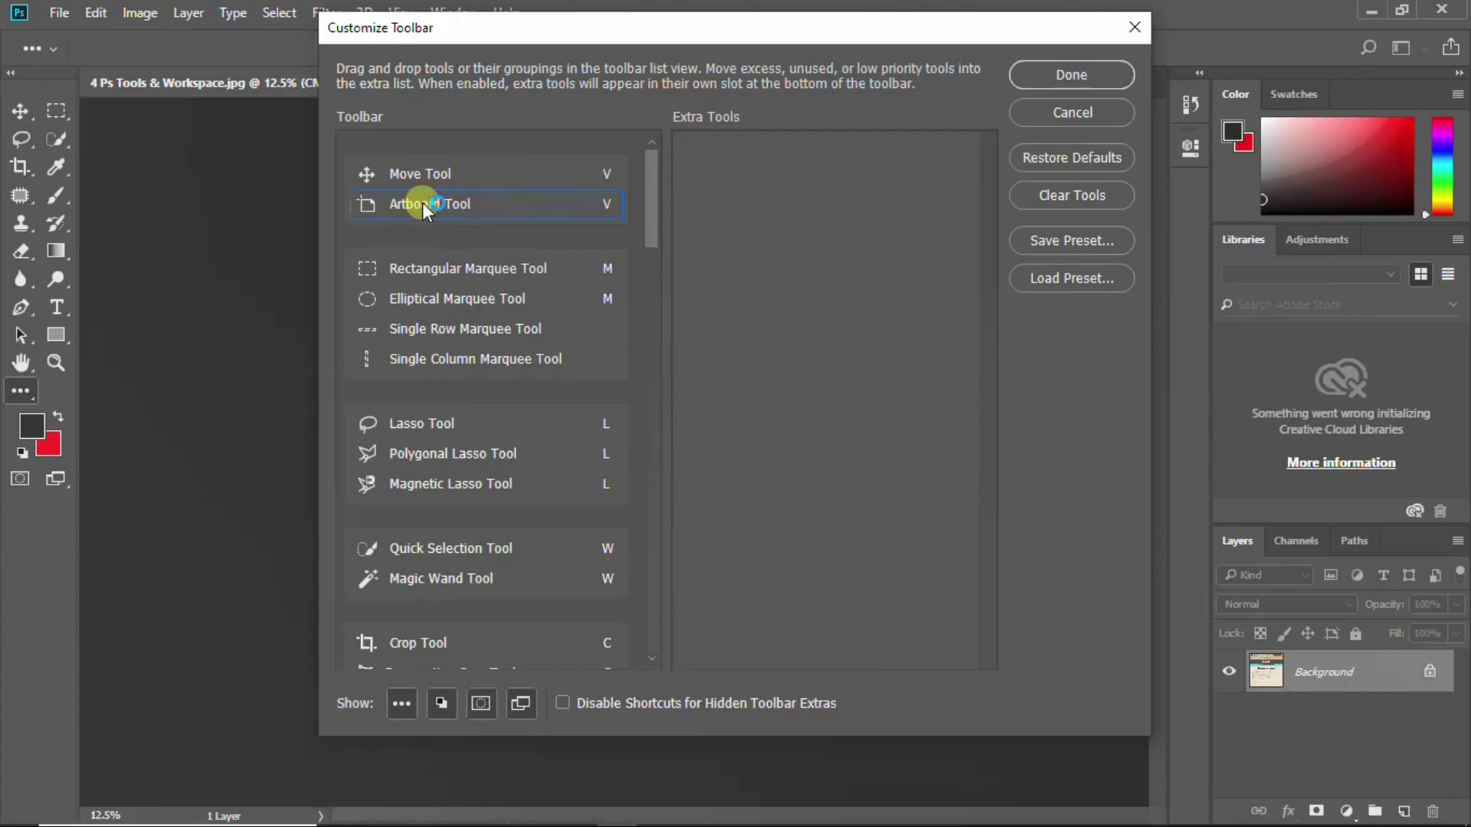
drag(423, 206, 761, 200)
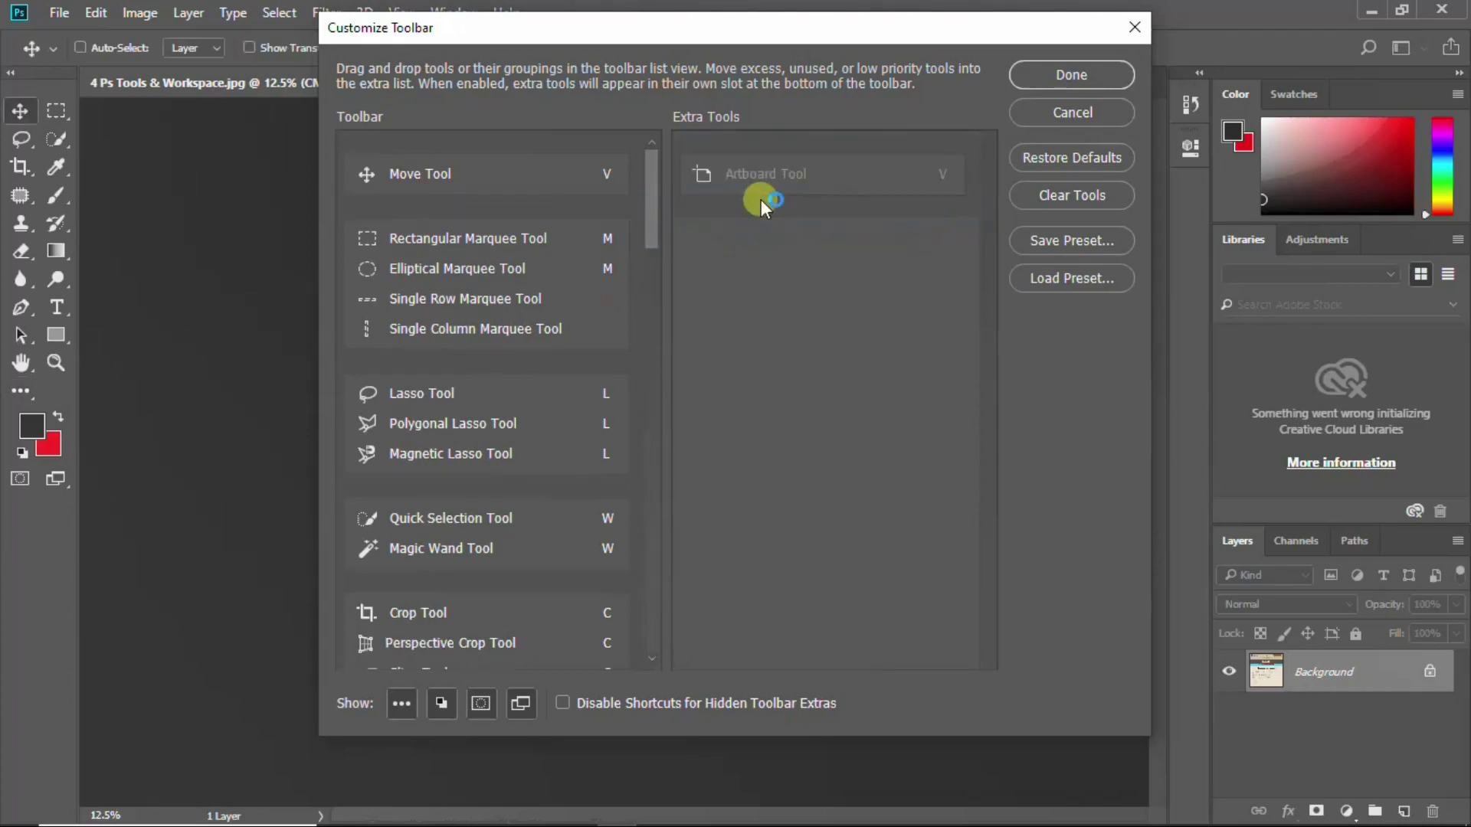
click(1072, 74)
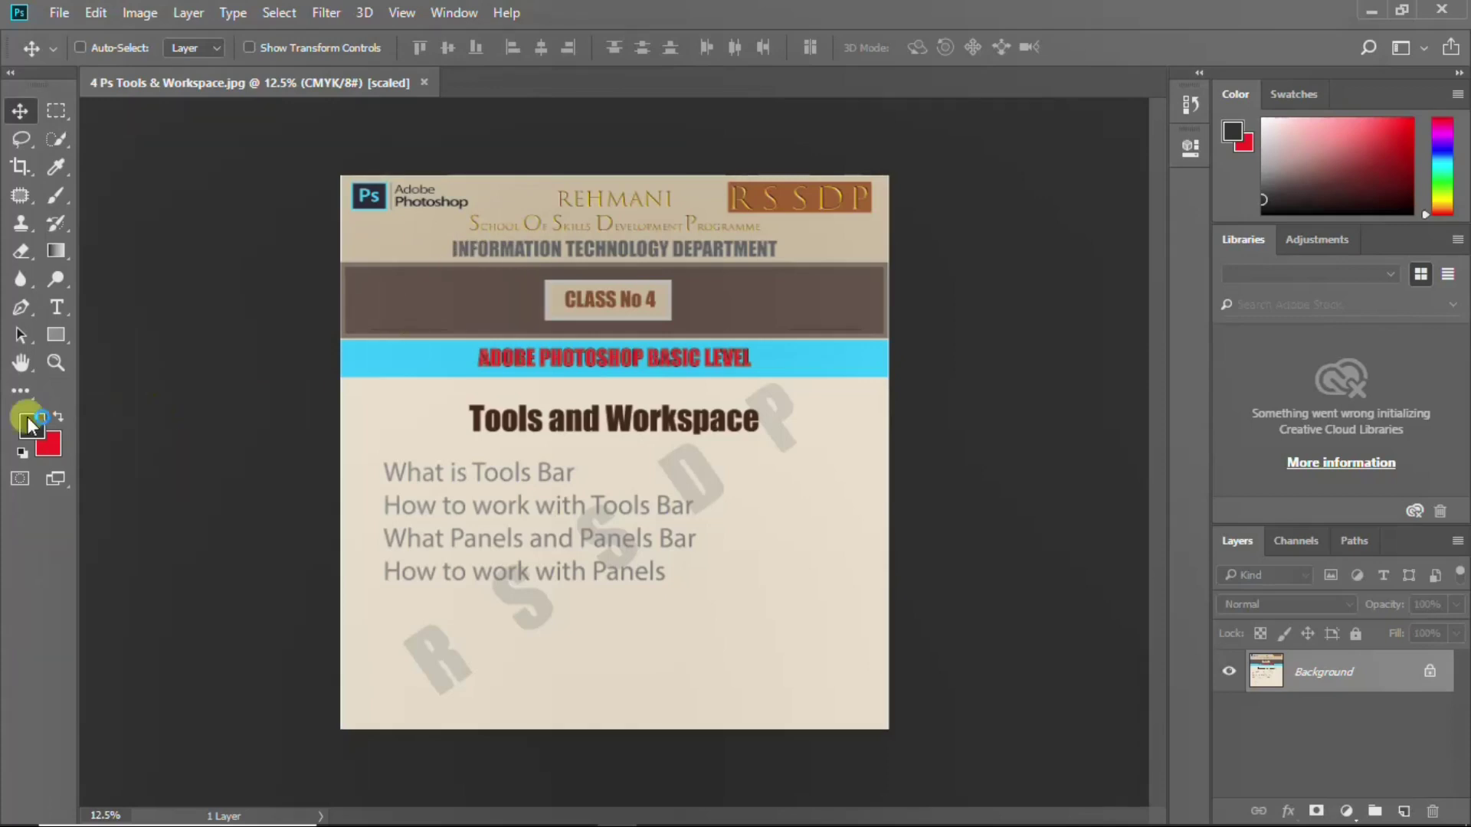
Restore the default toolbar arrangement through Edit Toolbar's Restore Defaults.
click(18, 392)
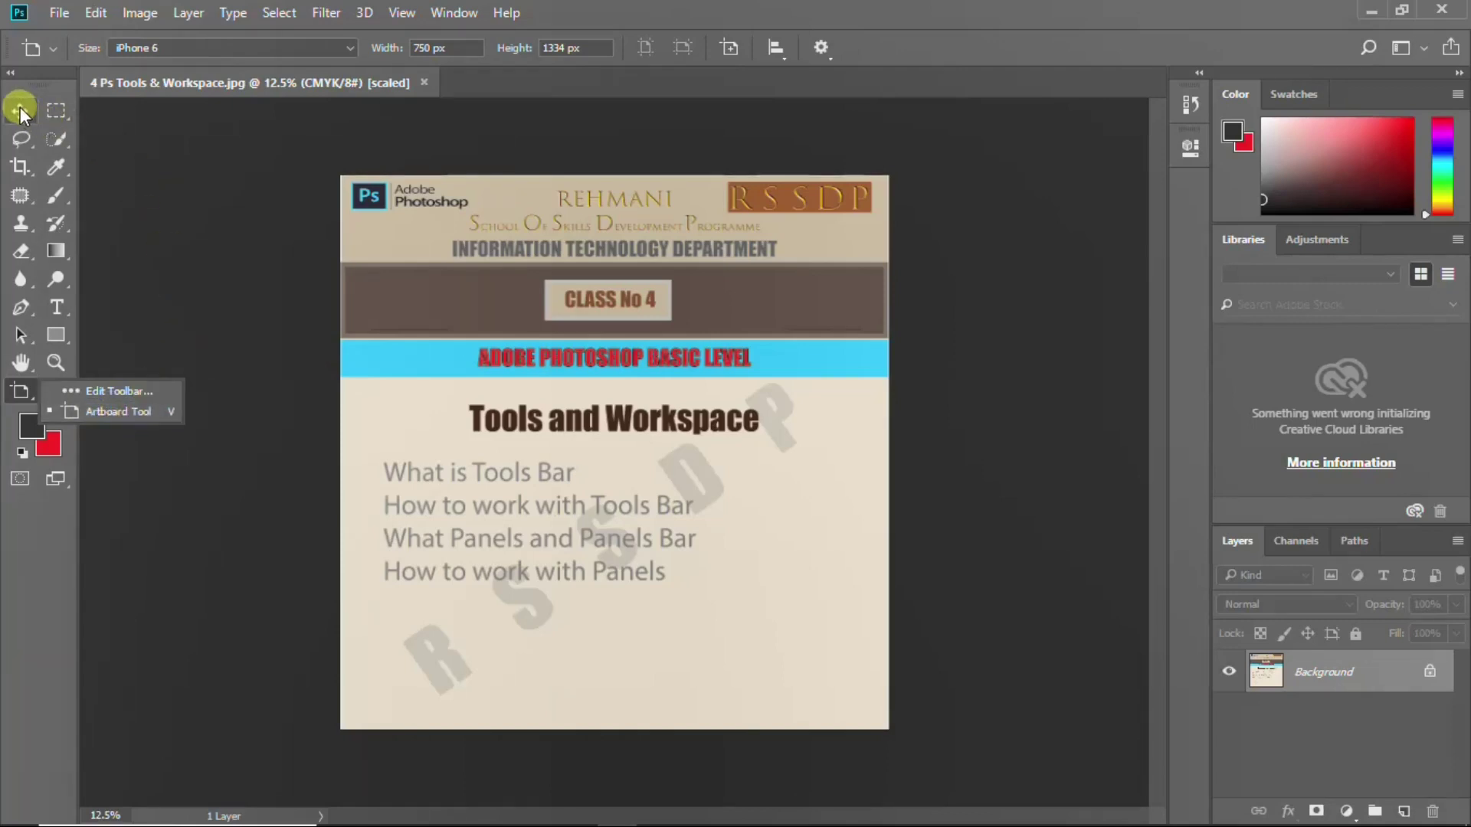
click(118, 391)
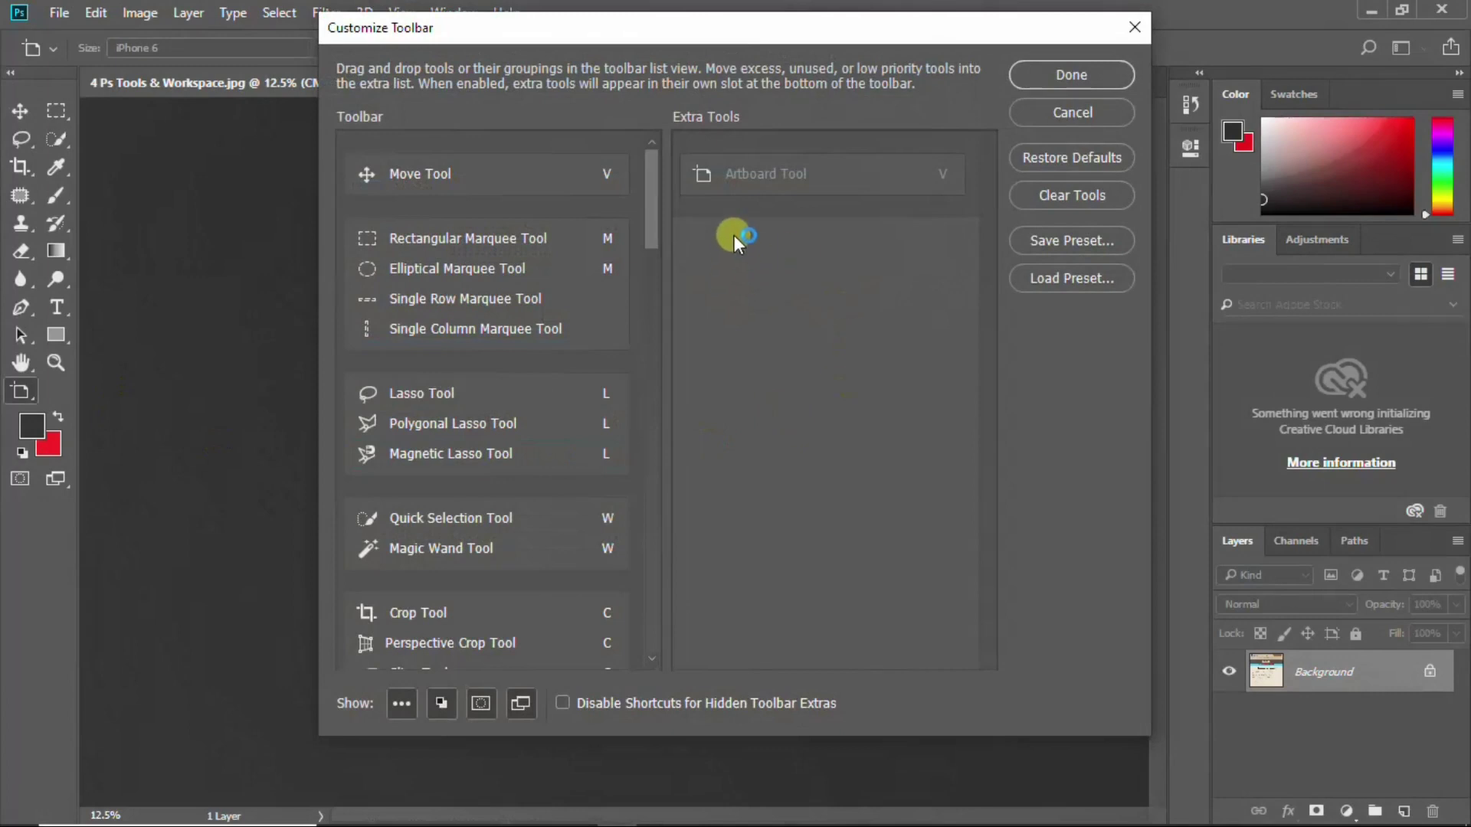
click(1064, 156)
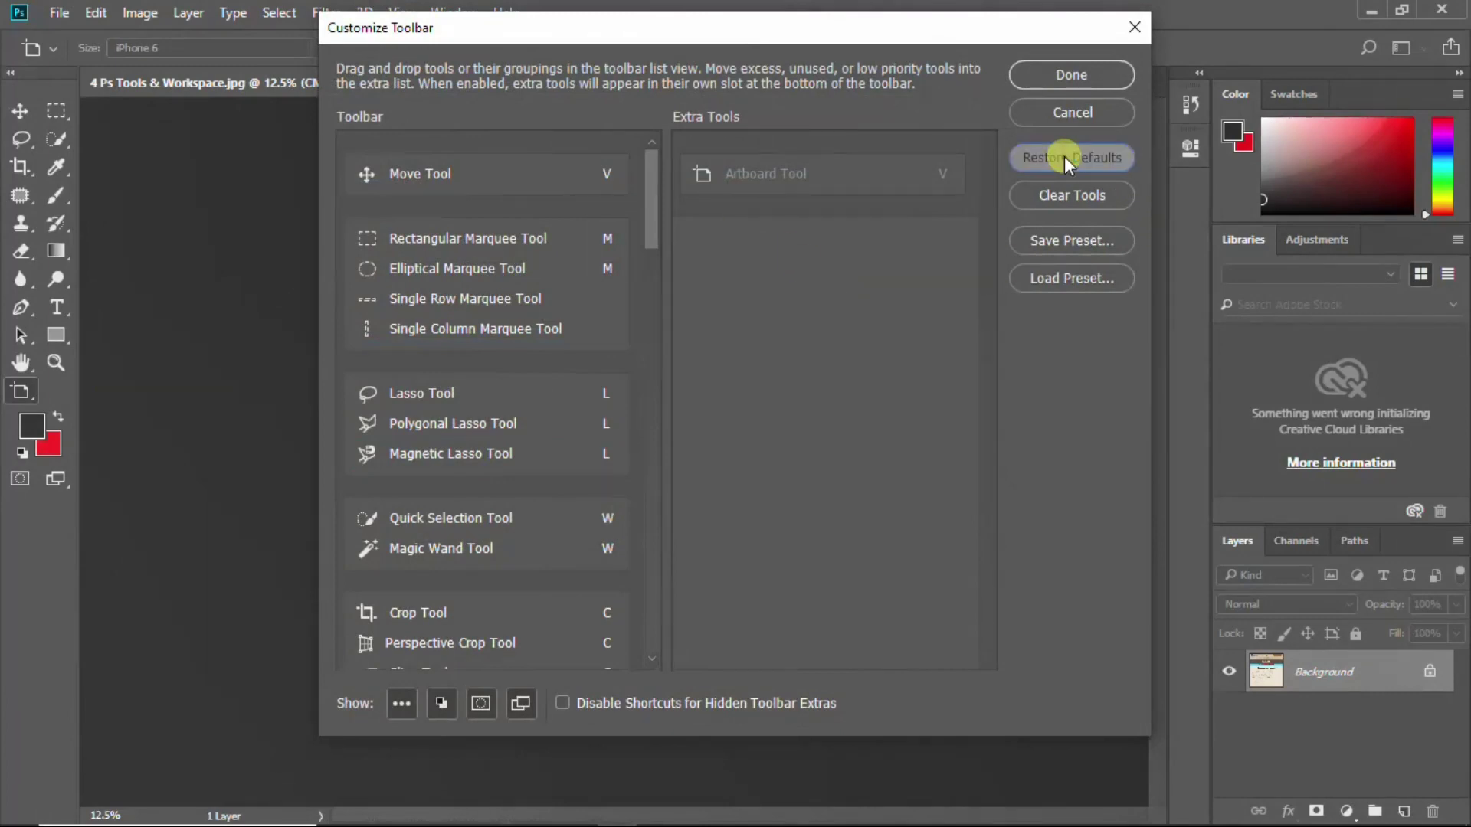
click(1079, 73)
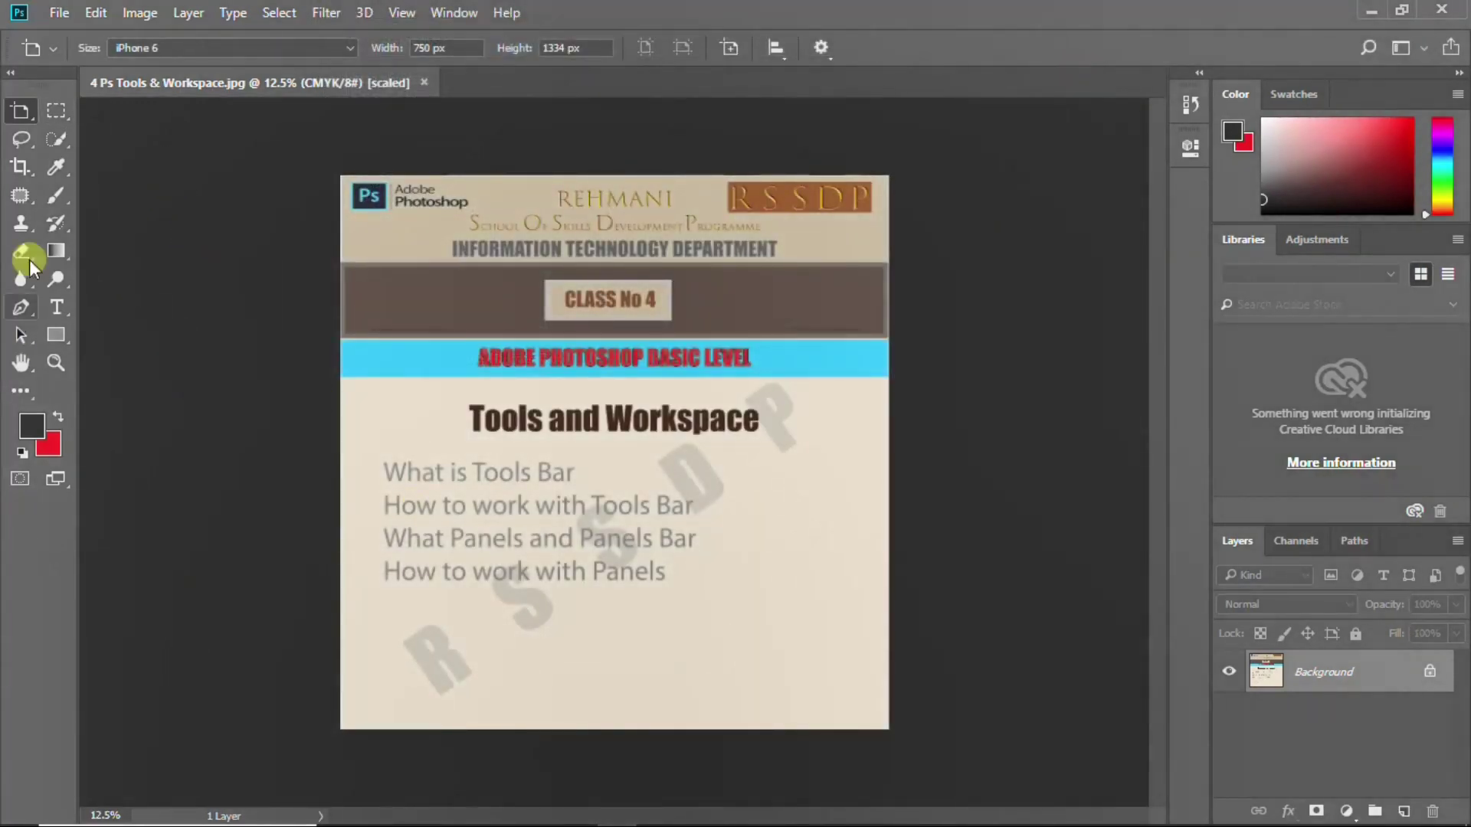
Select the Move Tool from its flyout and reset colours to default black and white.
right_click(21, 113)
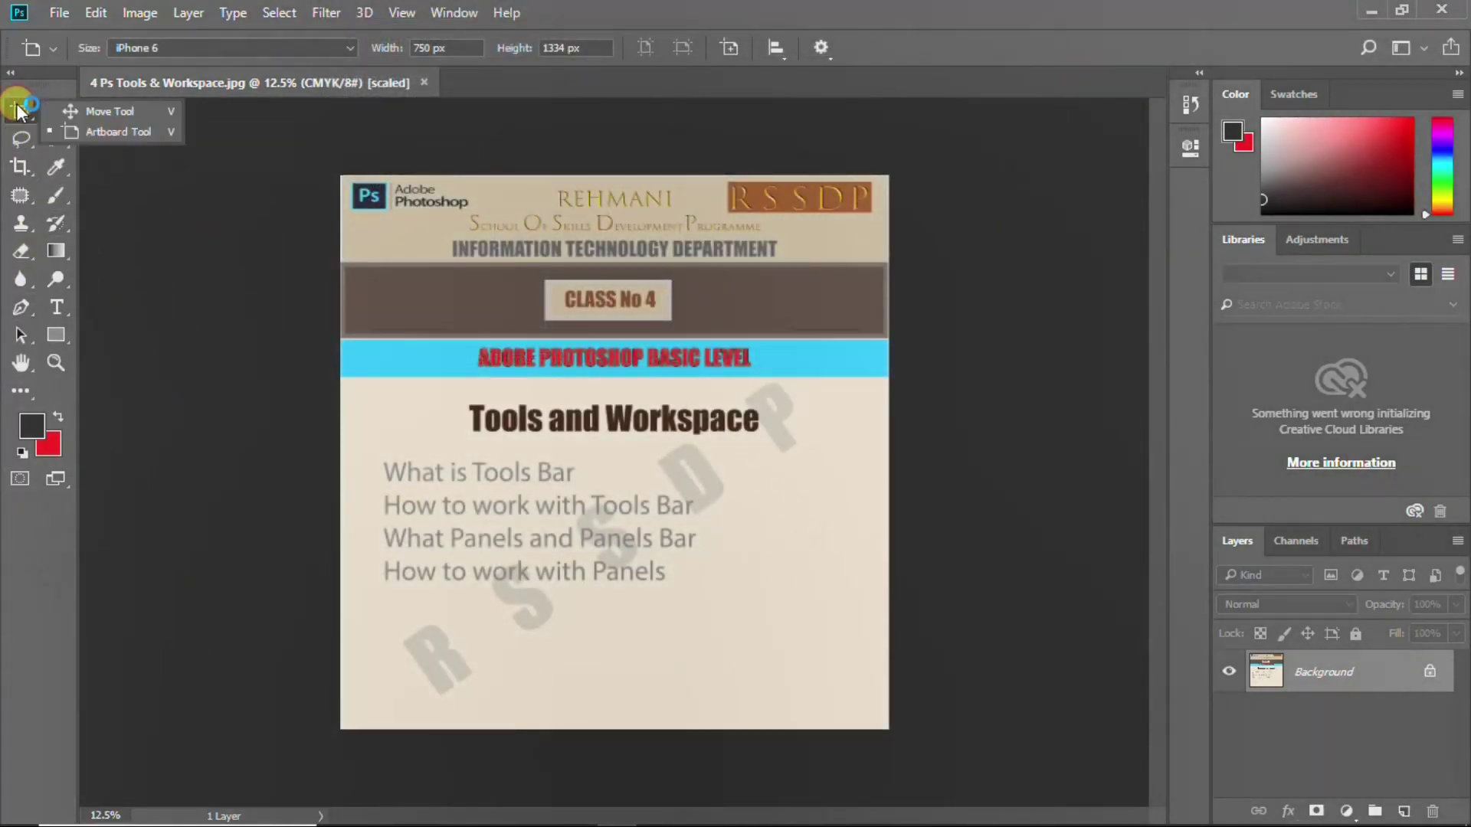
click(107, 112)
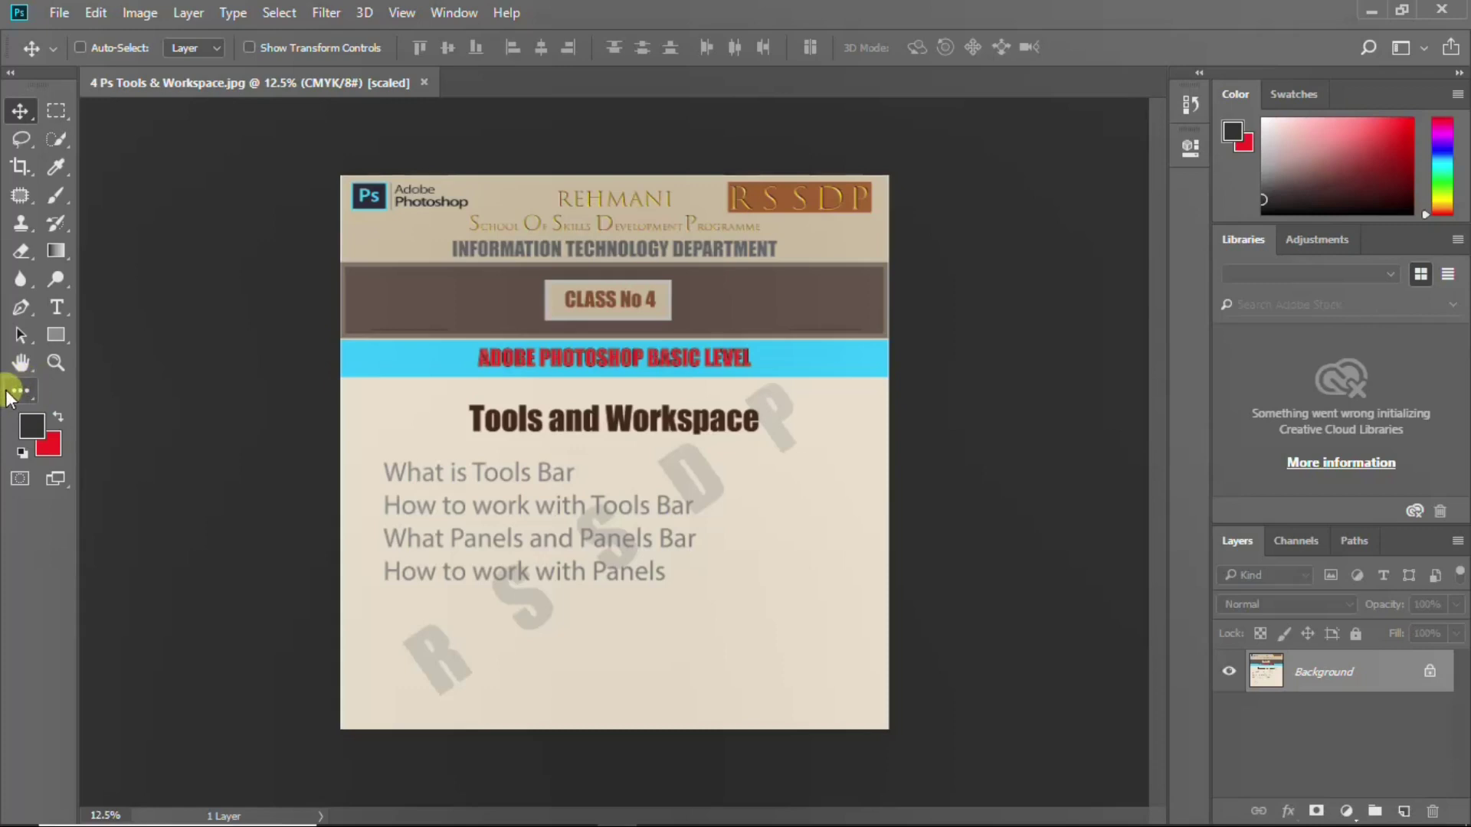
key(d)
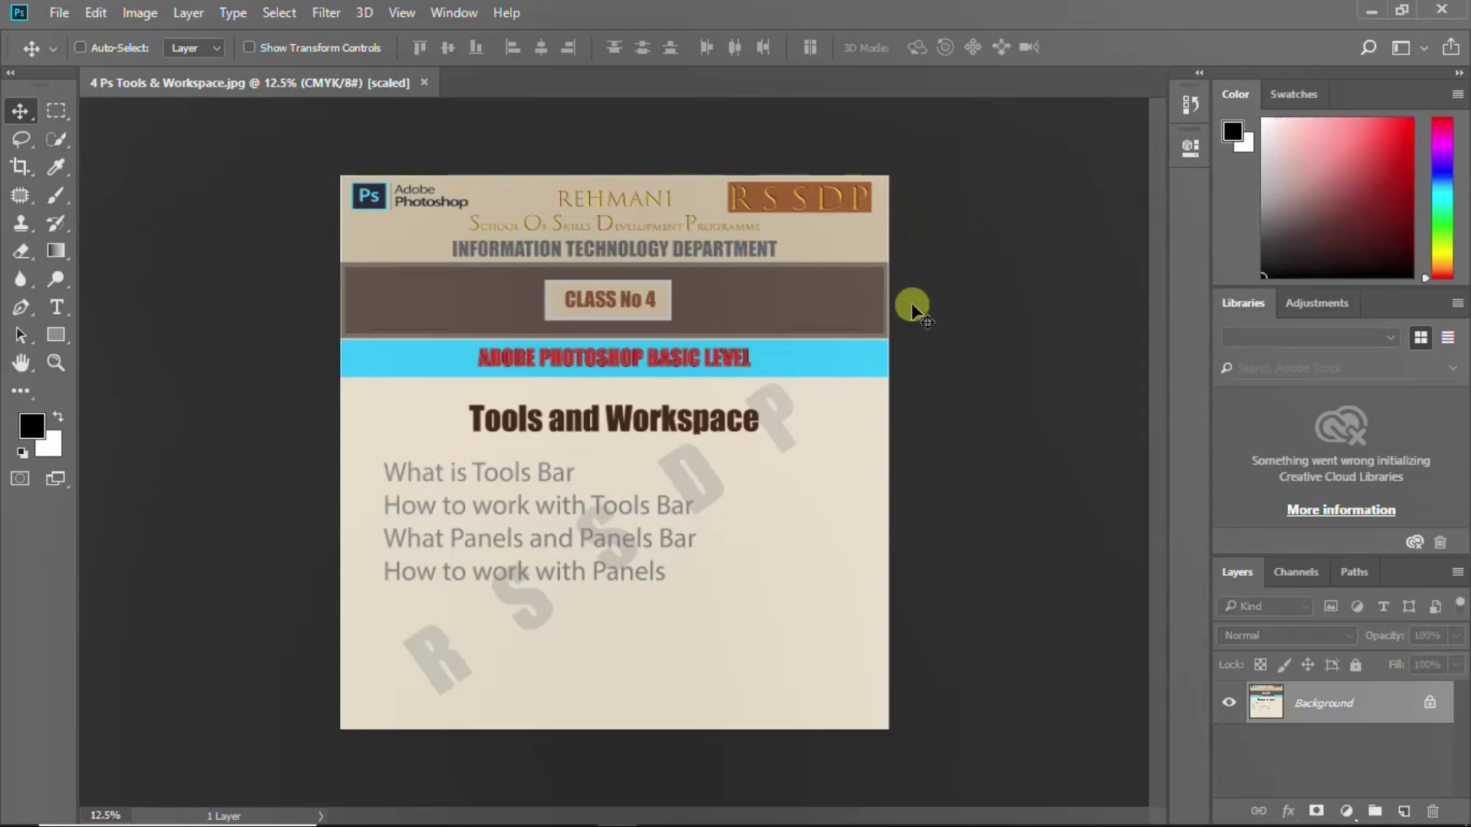
Collapse the right panel dock to labelled icons with its double-arrow.
click(1459, 74)
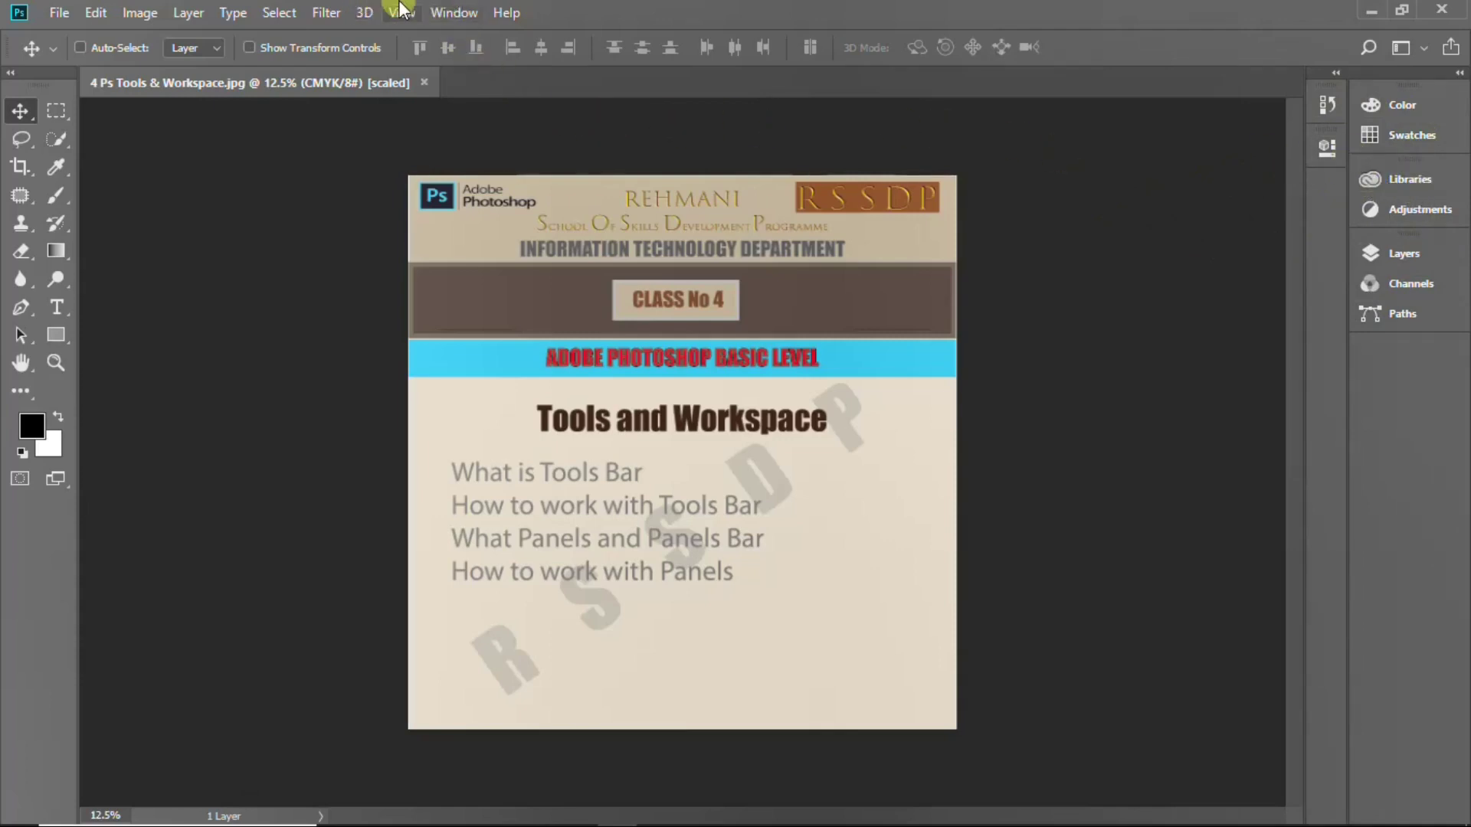
click(453, 11)
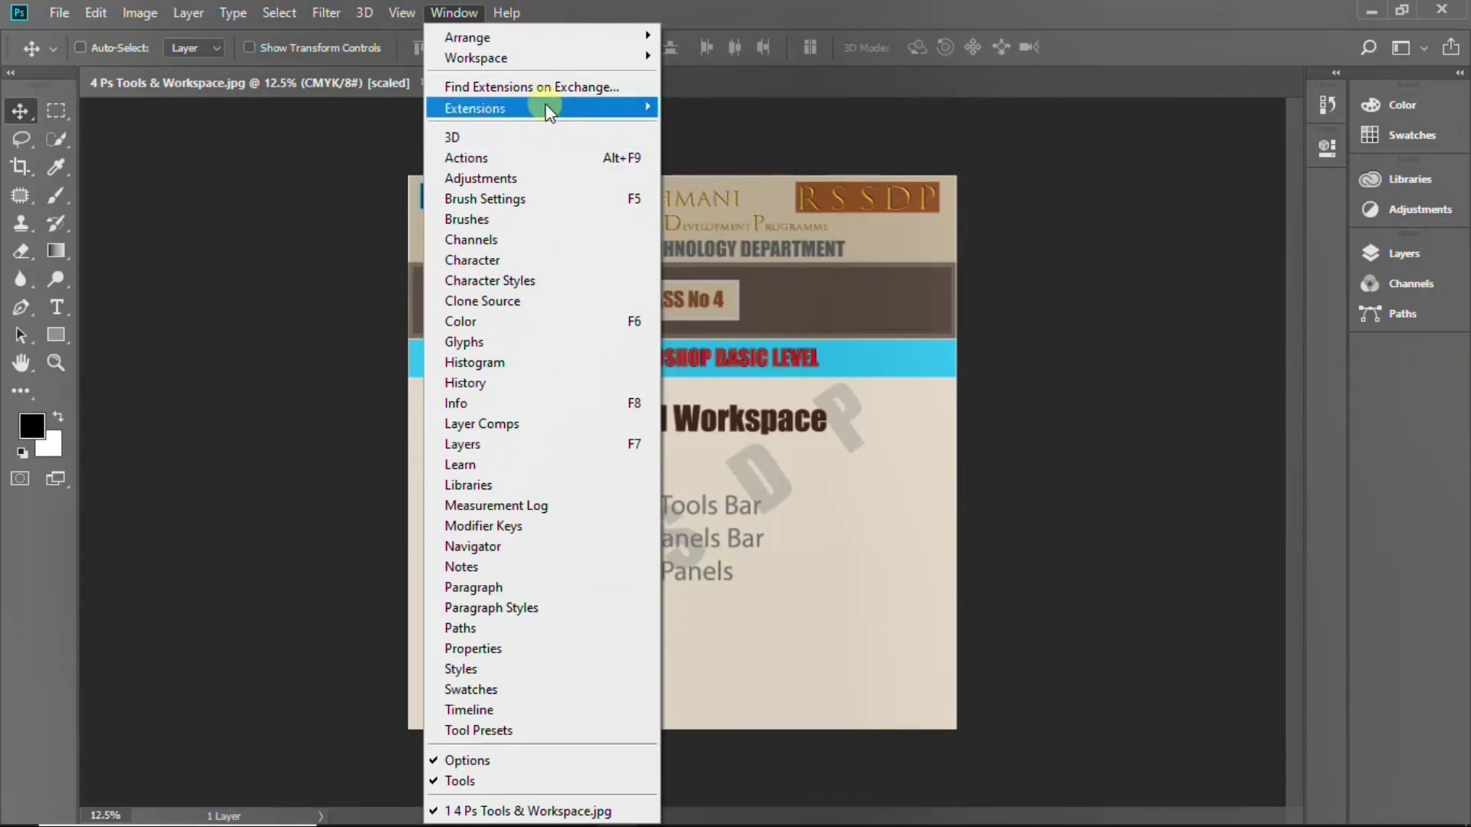
click(1103, 158)
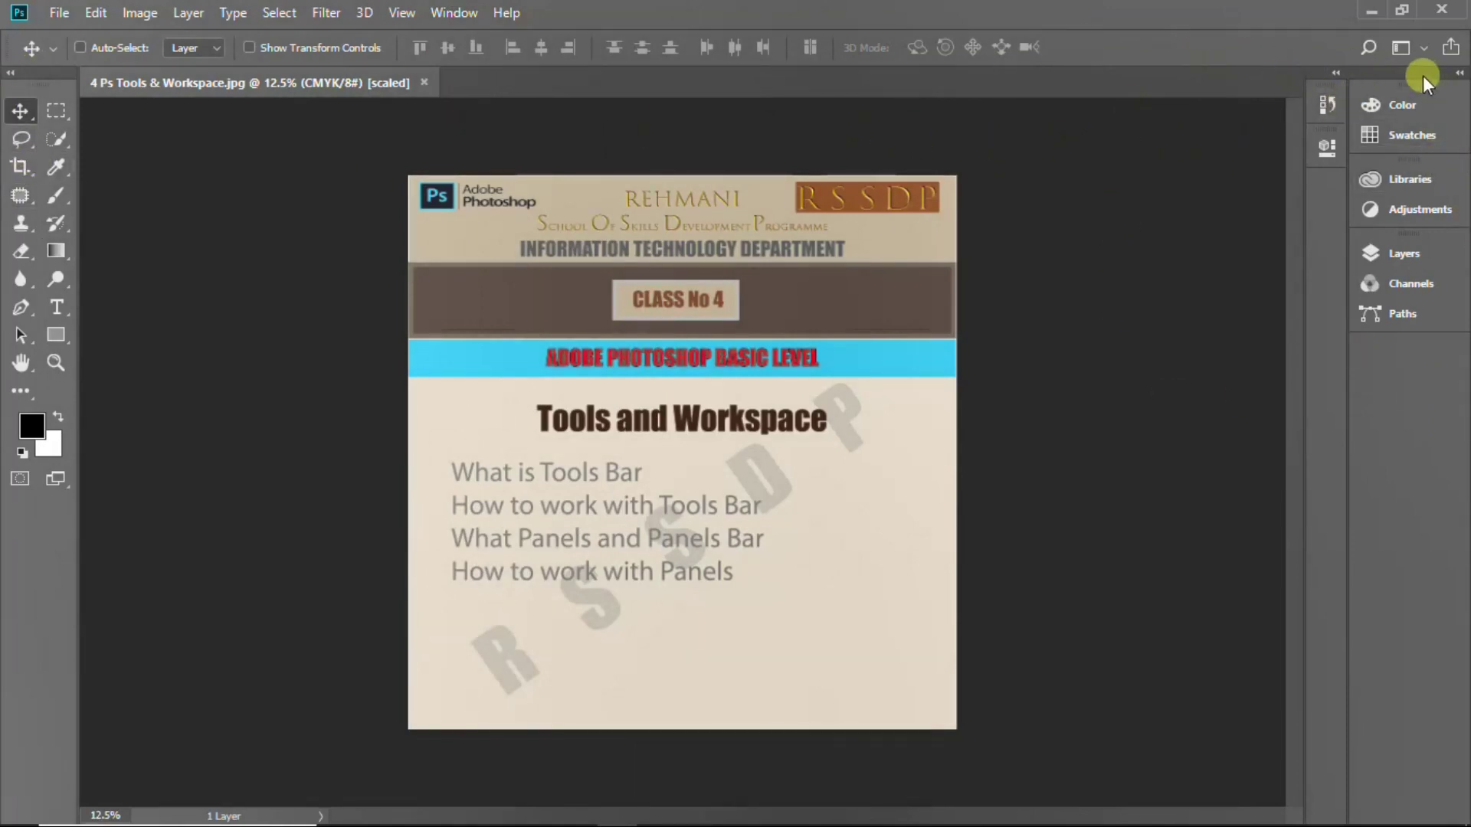
mouse_move(1422, 76)
mouse_down()
mouse_move(1188, 140)
mouse_move(1463, 122)
mouse_up()
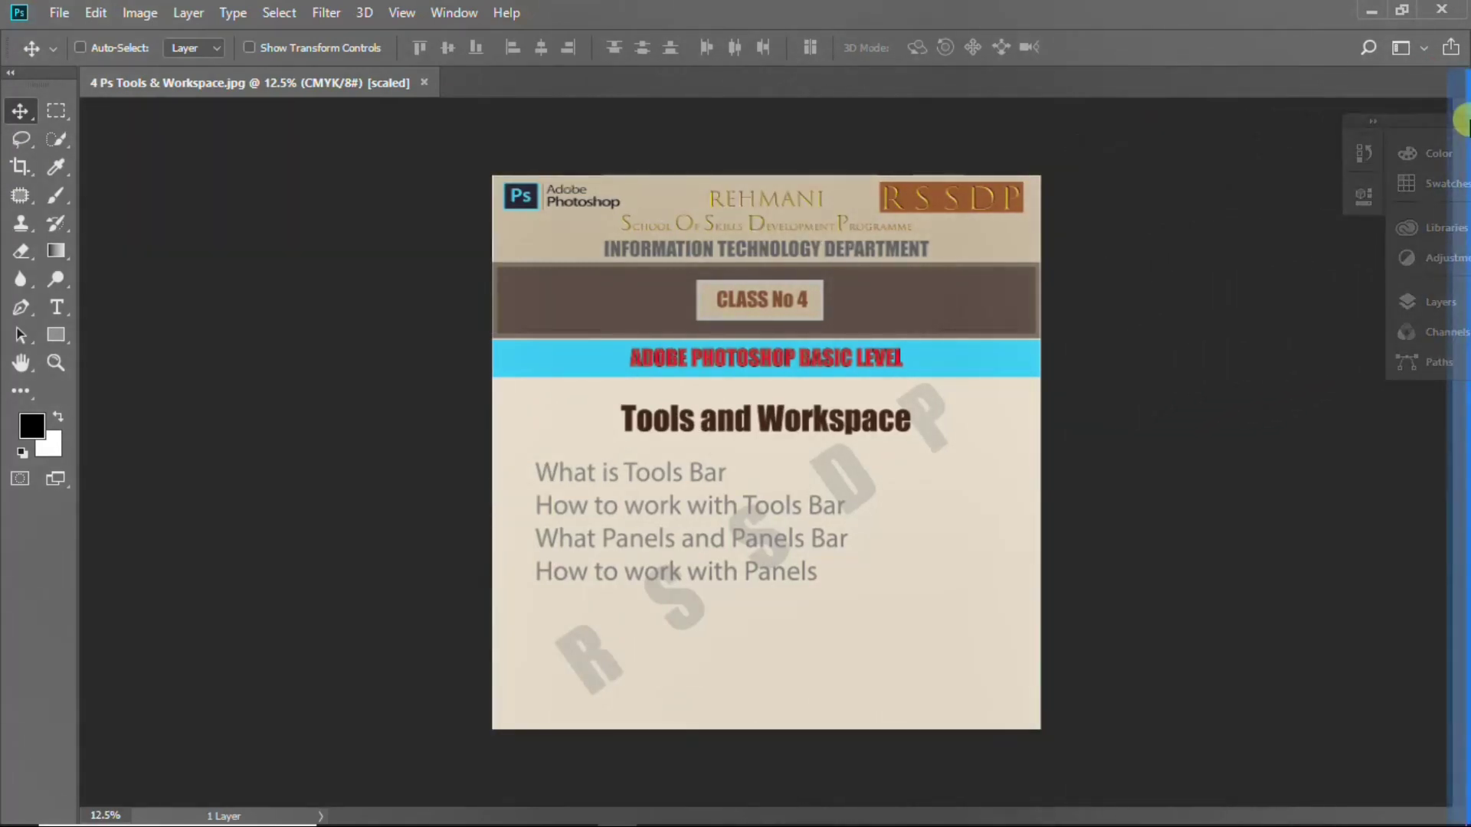
drag(1463, 121, 1463, 122)
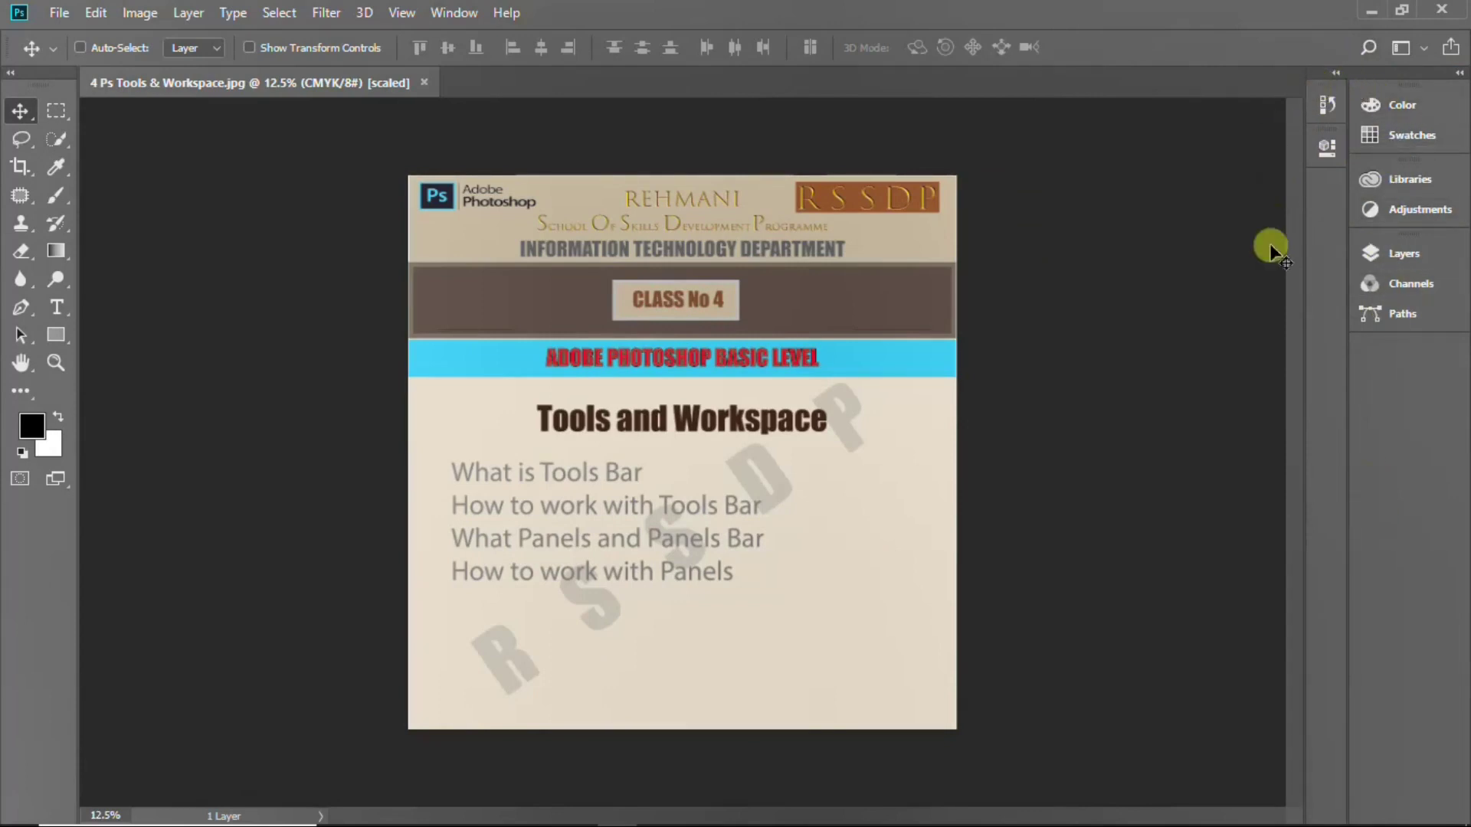
click(1395, 103)
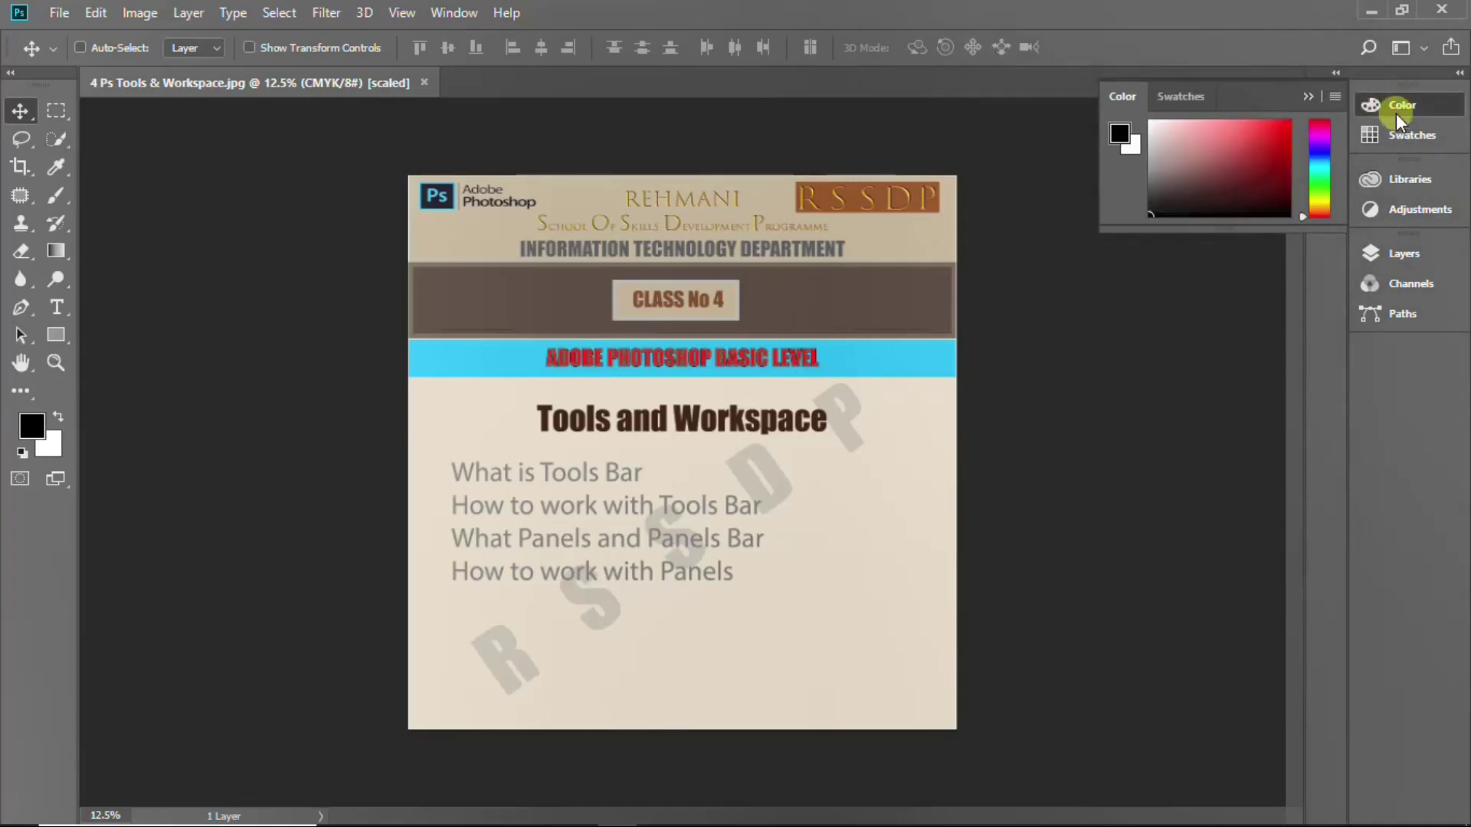
click(1405, 135)
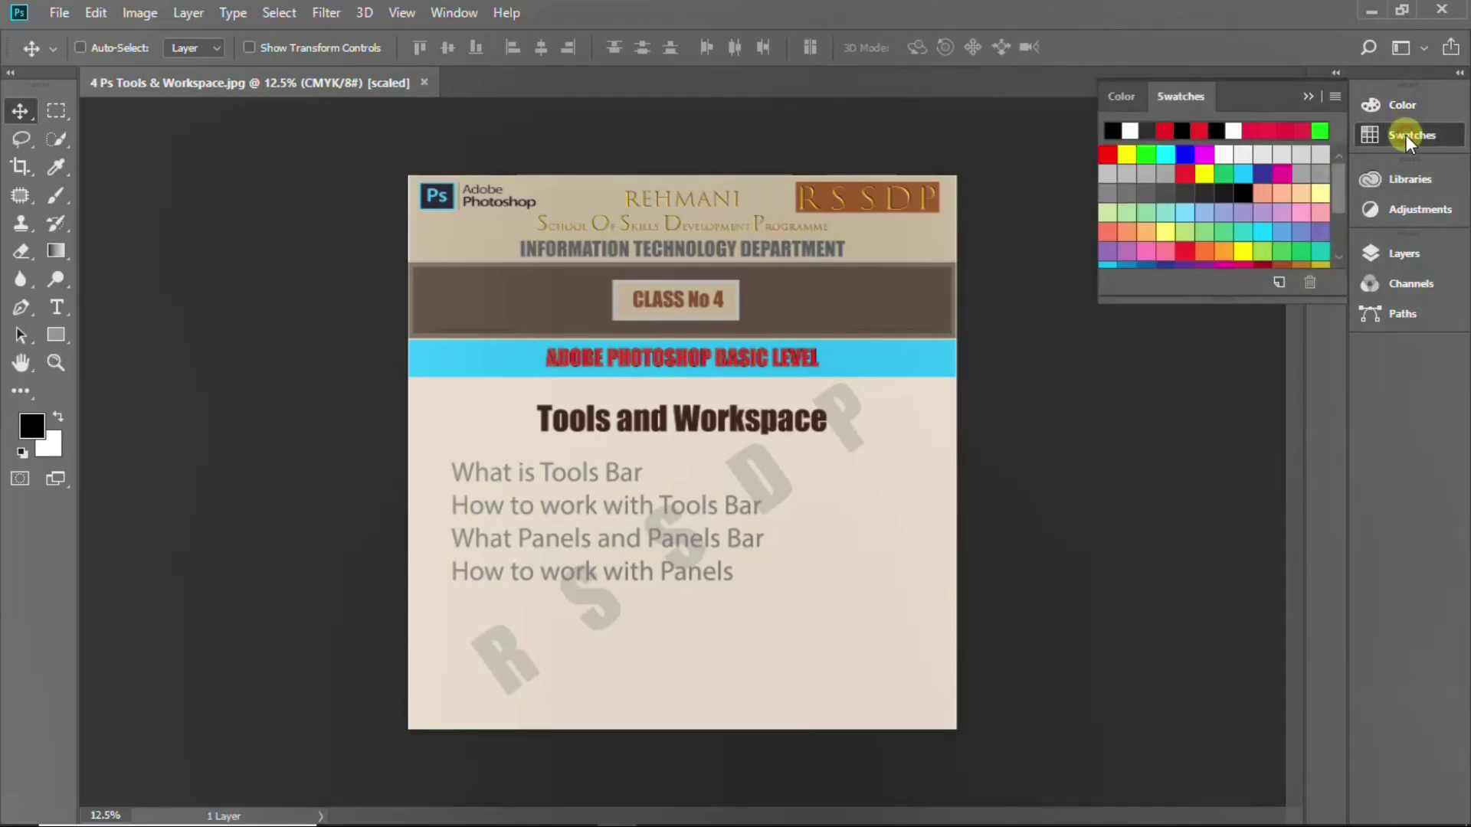
click(1418, 177)
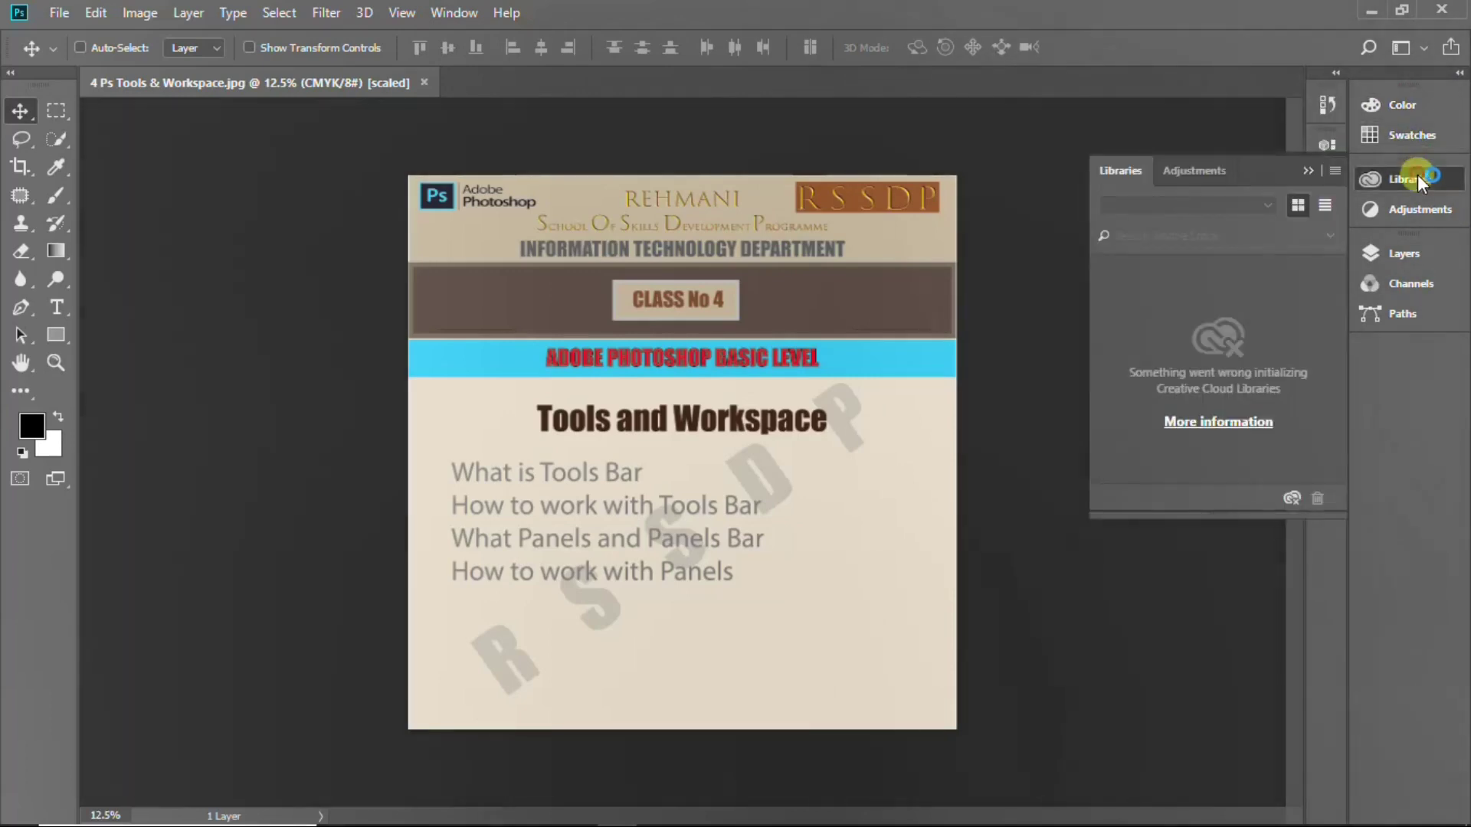
click(1408, 253)
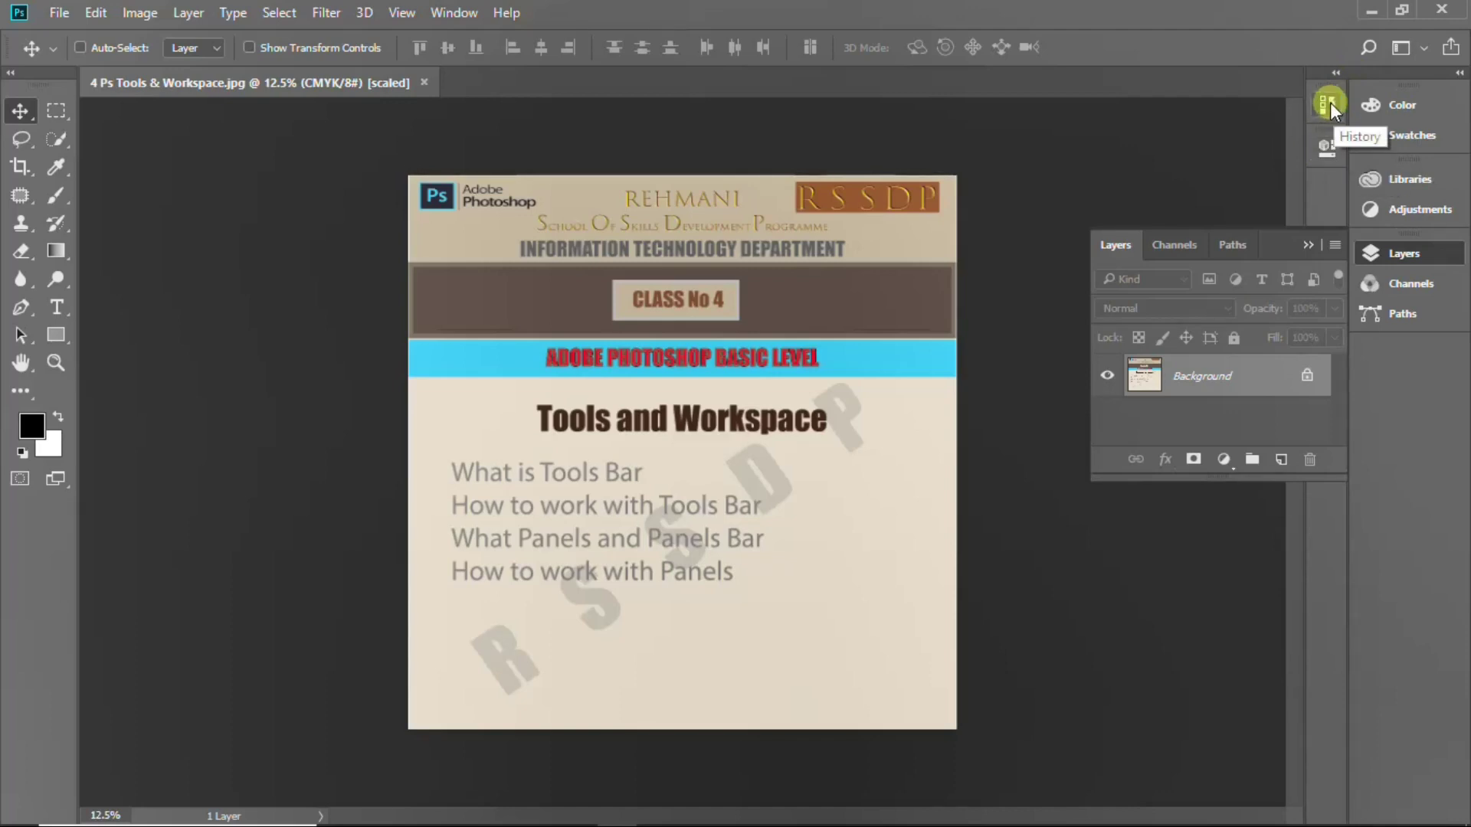
click(1308, 243)
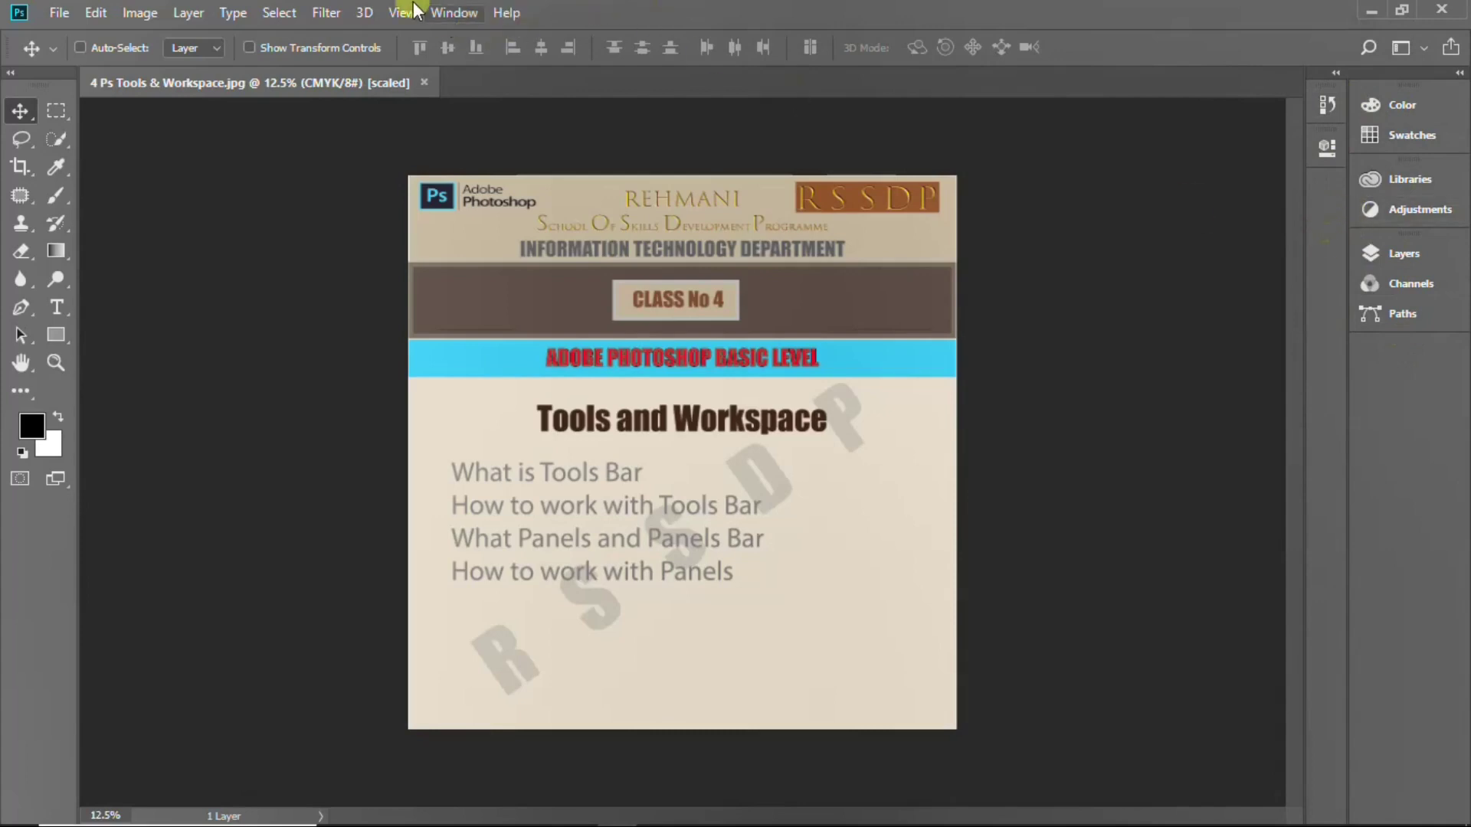
Open the Actions panel from the Window menu and collapse the History/Actions panel.
click(464, 13)
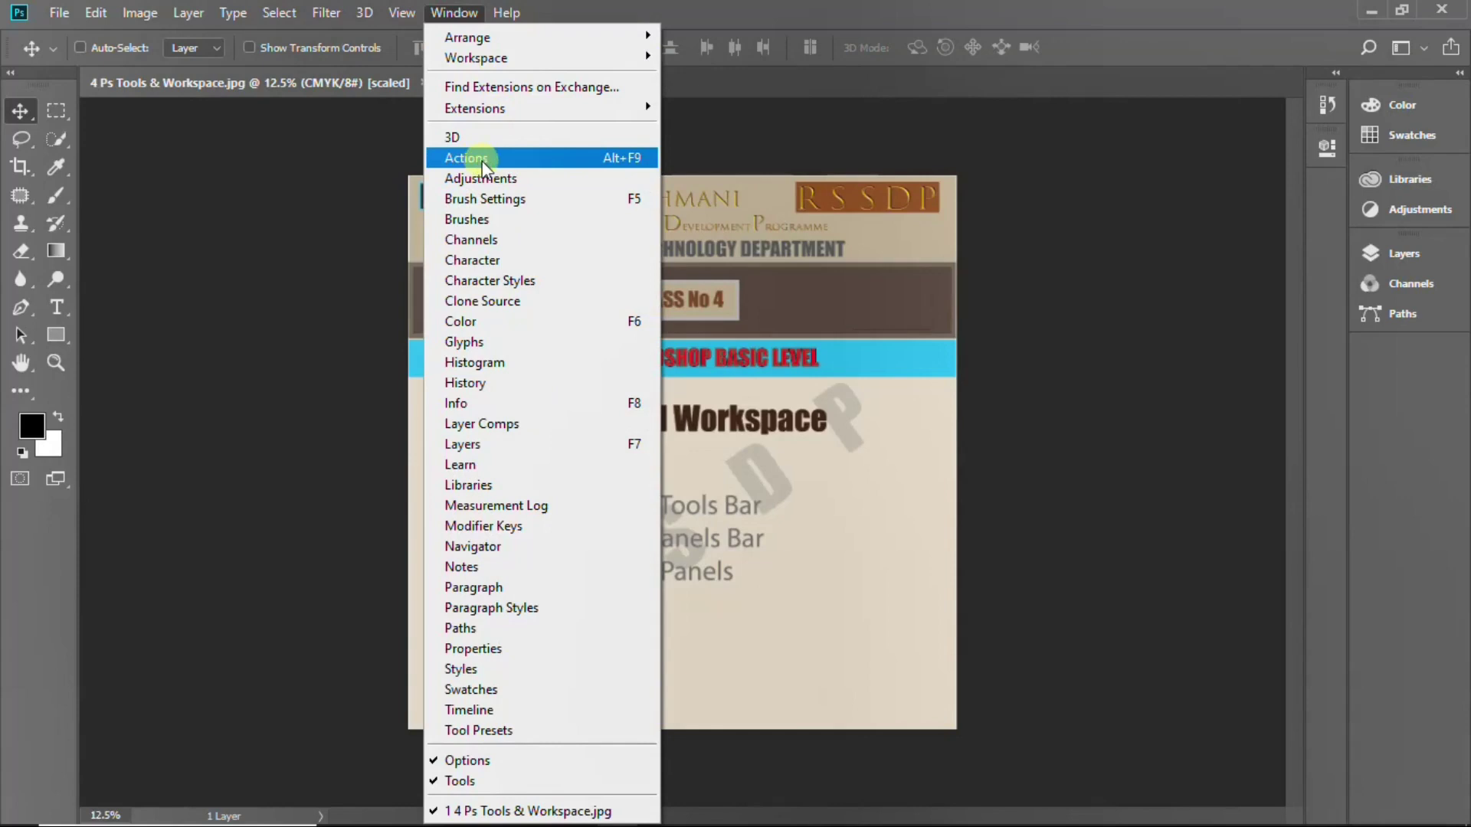
click(481, 158)
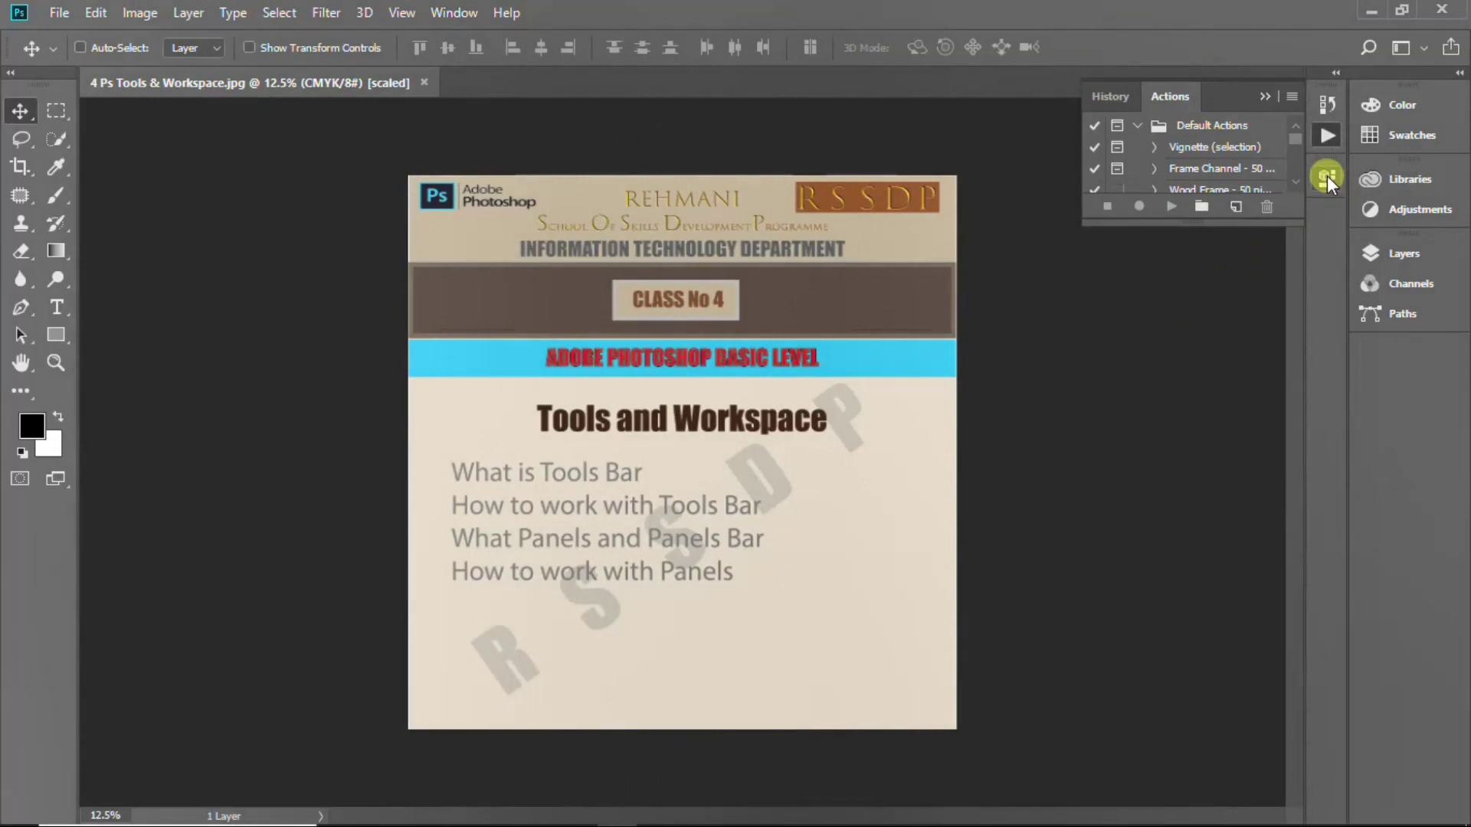
click(1264, 97)
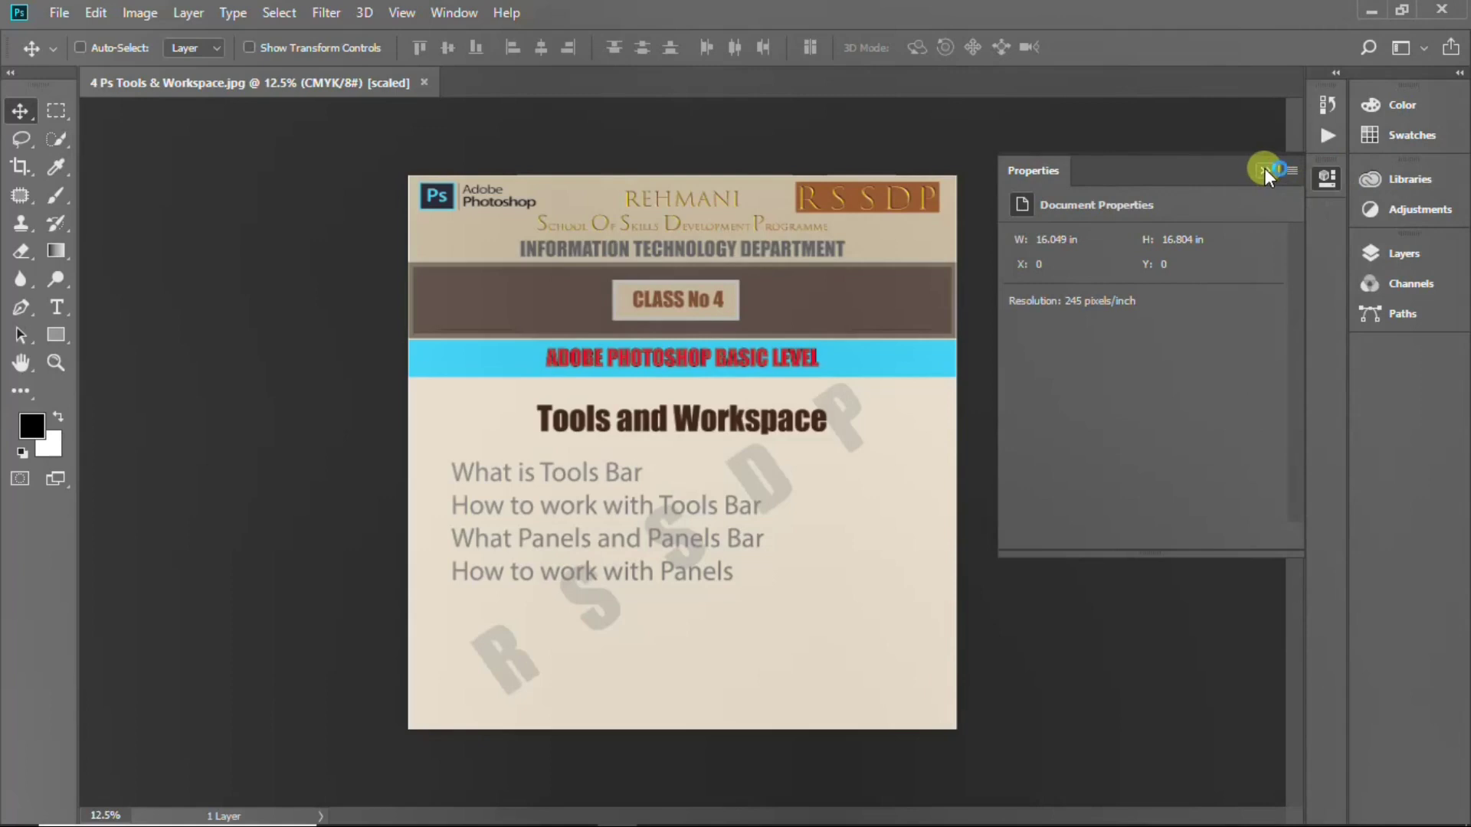
Collapse and re-expand Properties, view its tab closing options, then collapse it to its icon.
click(1328, 176)
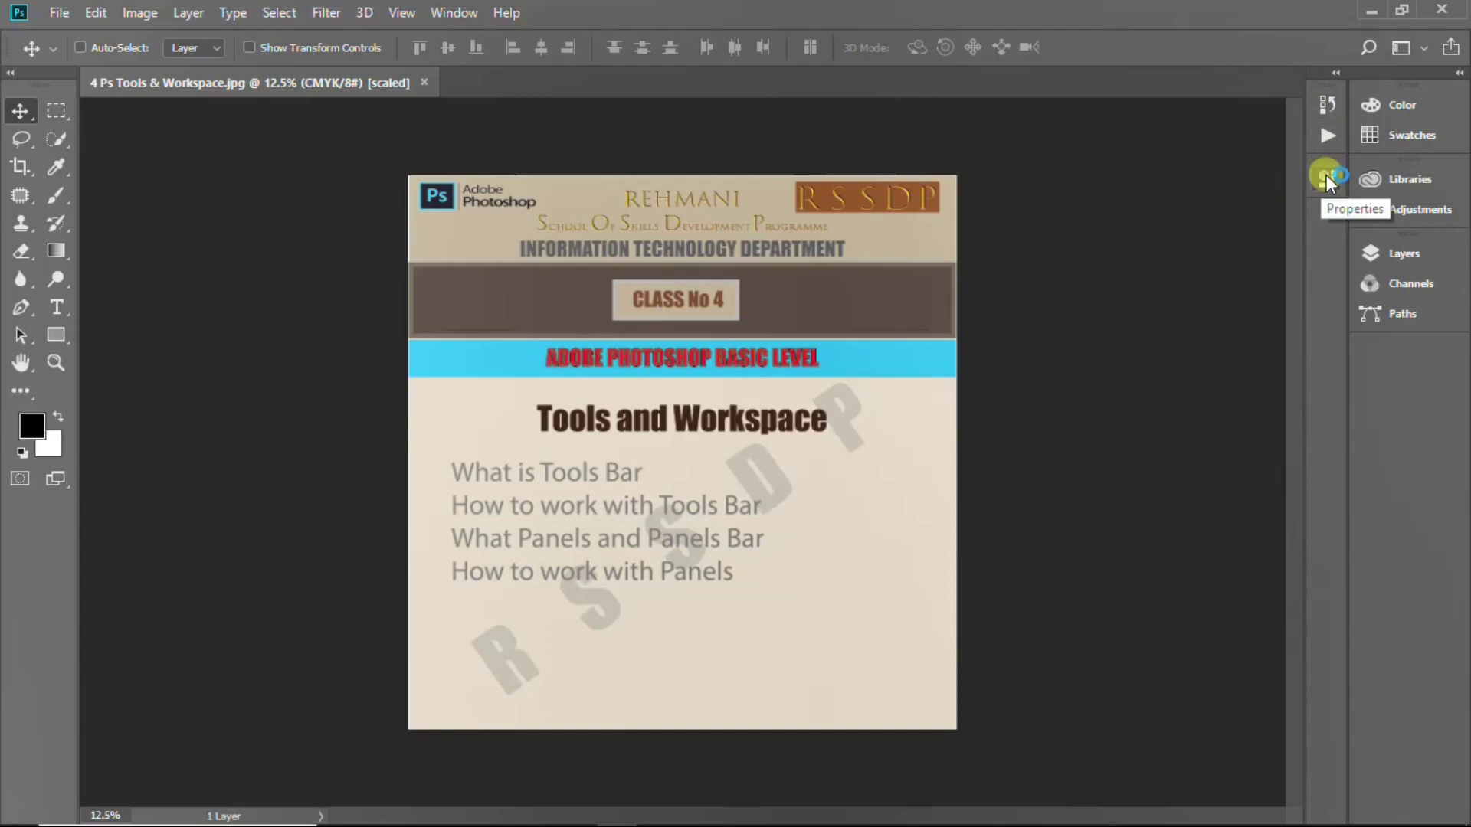
click(1326, 178)
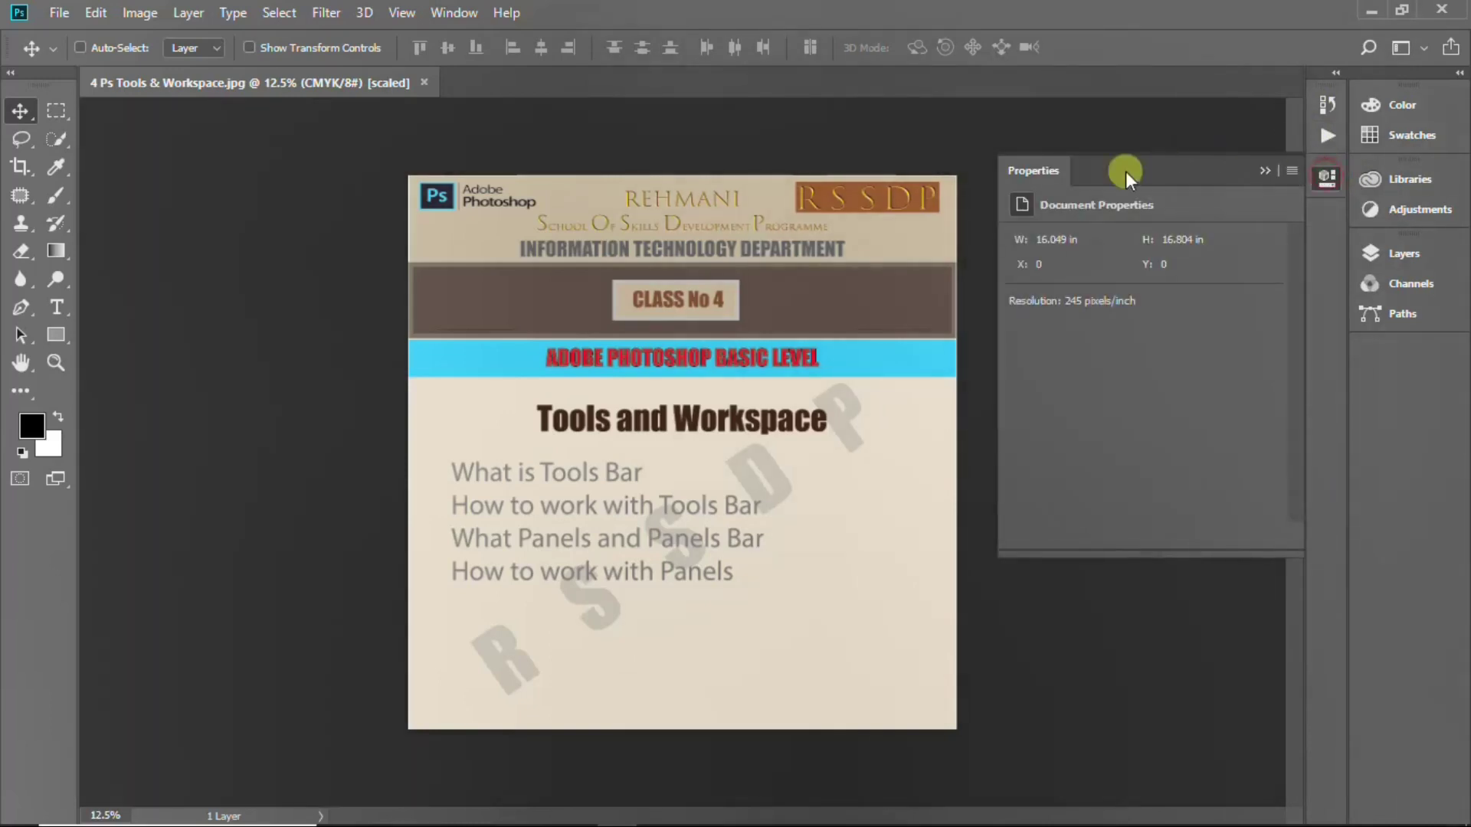
right_click(1293, 173)
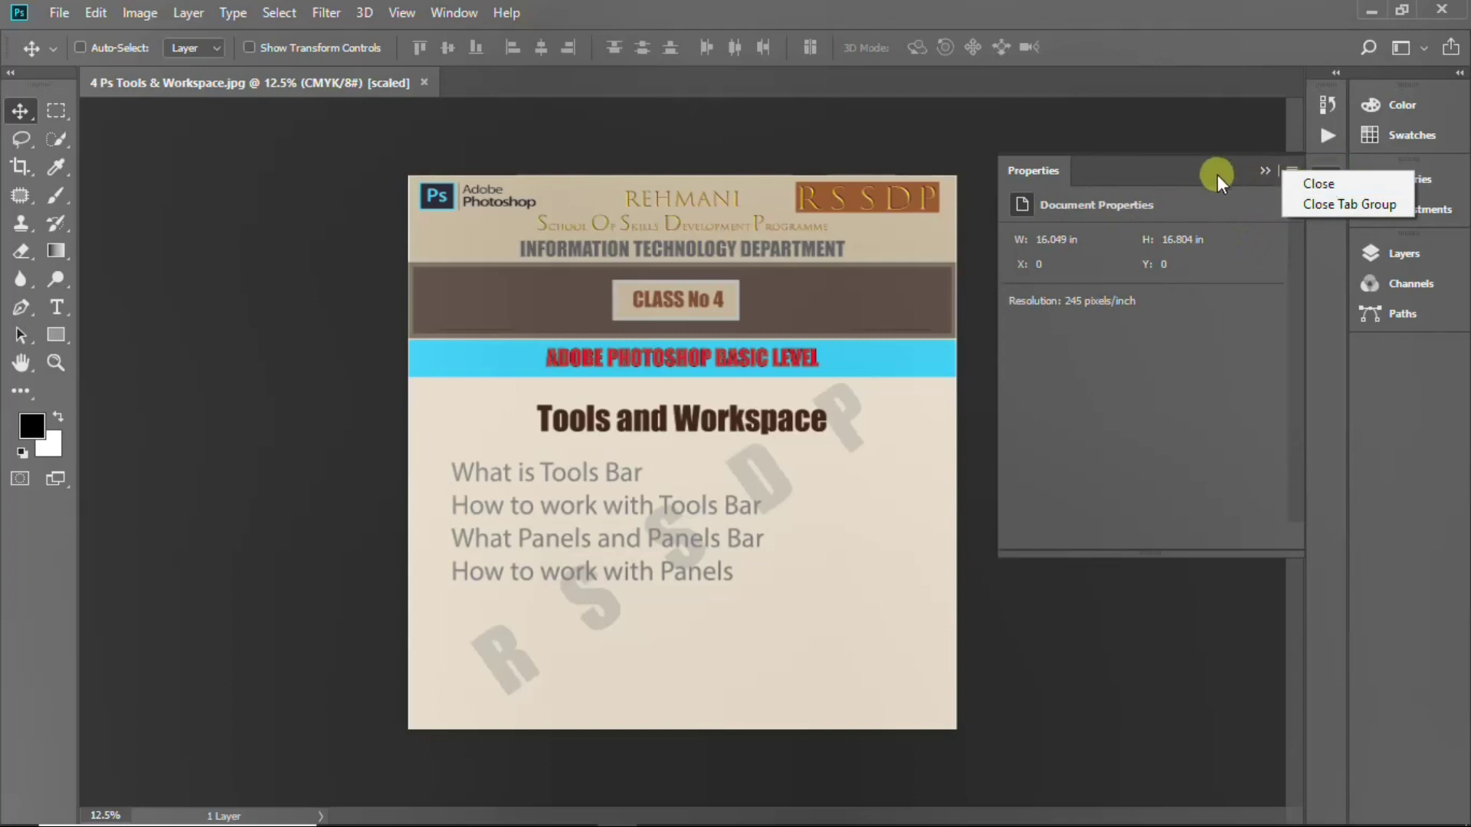
click(1266, 170)
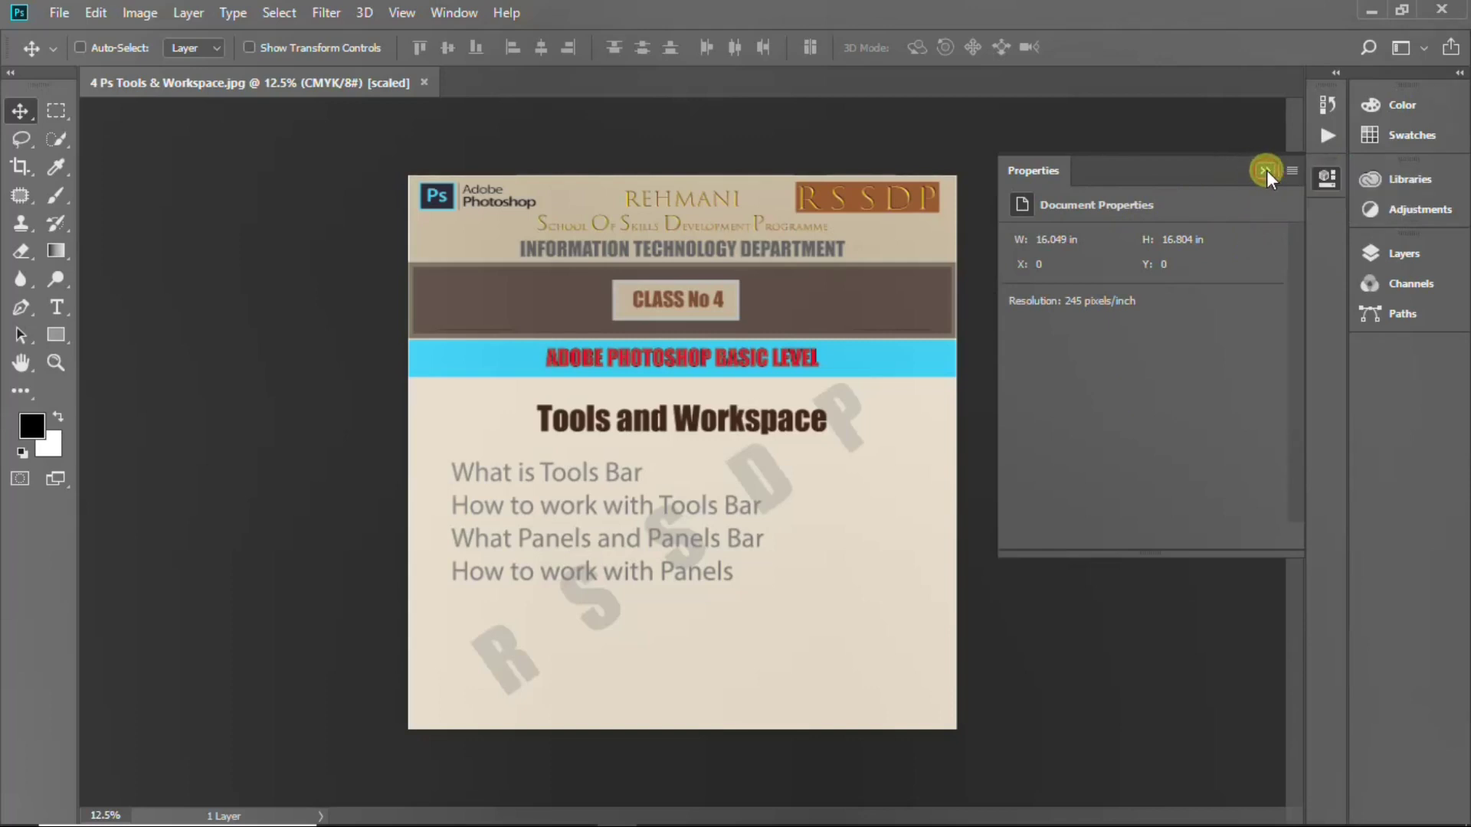
click(1266, 170)
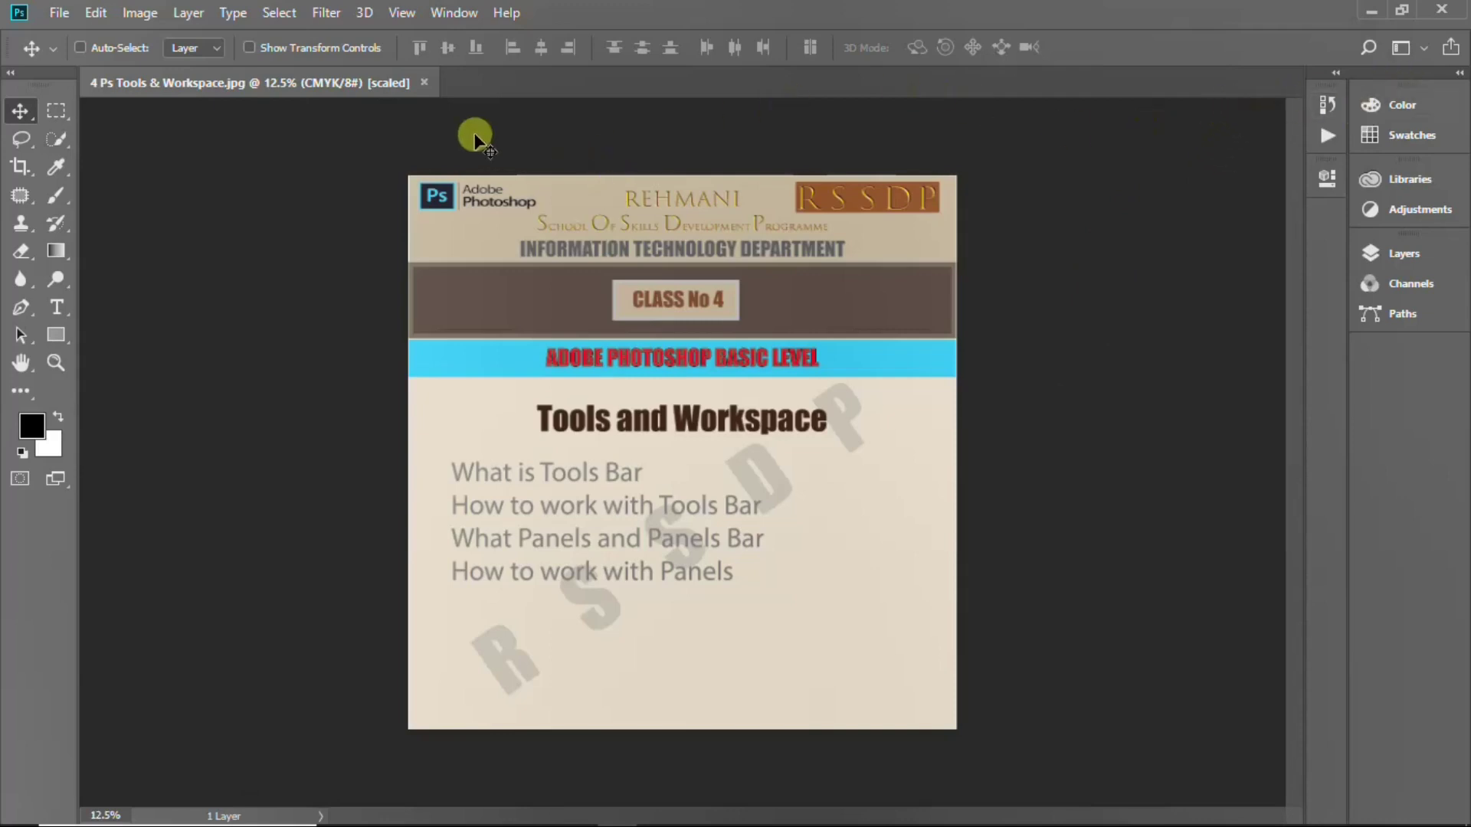
Reset the Essentials workspace from the Window menu, then open the workspace switcher list.
click(439, 10)
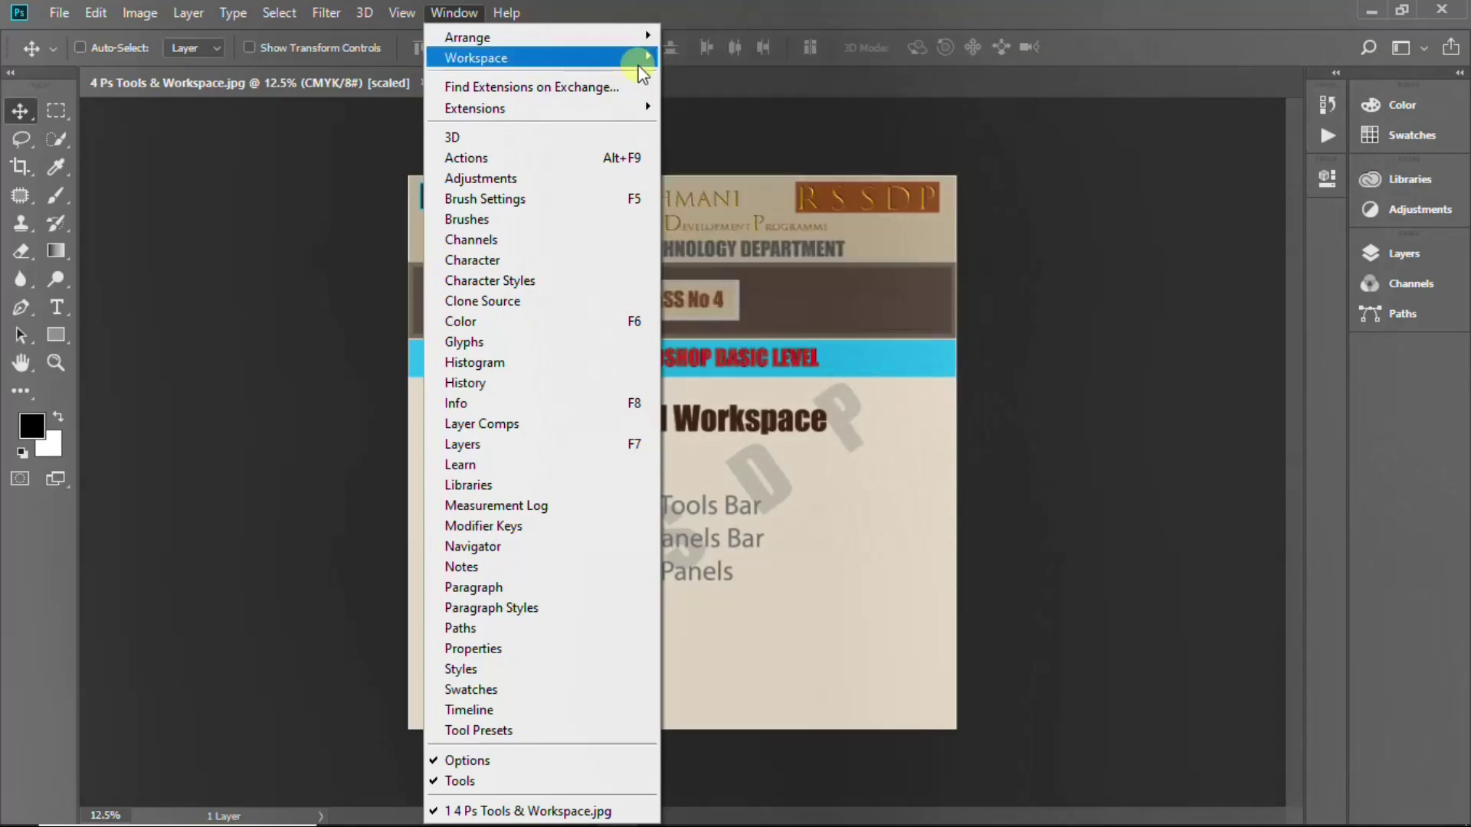
mouse_move(541, 58)
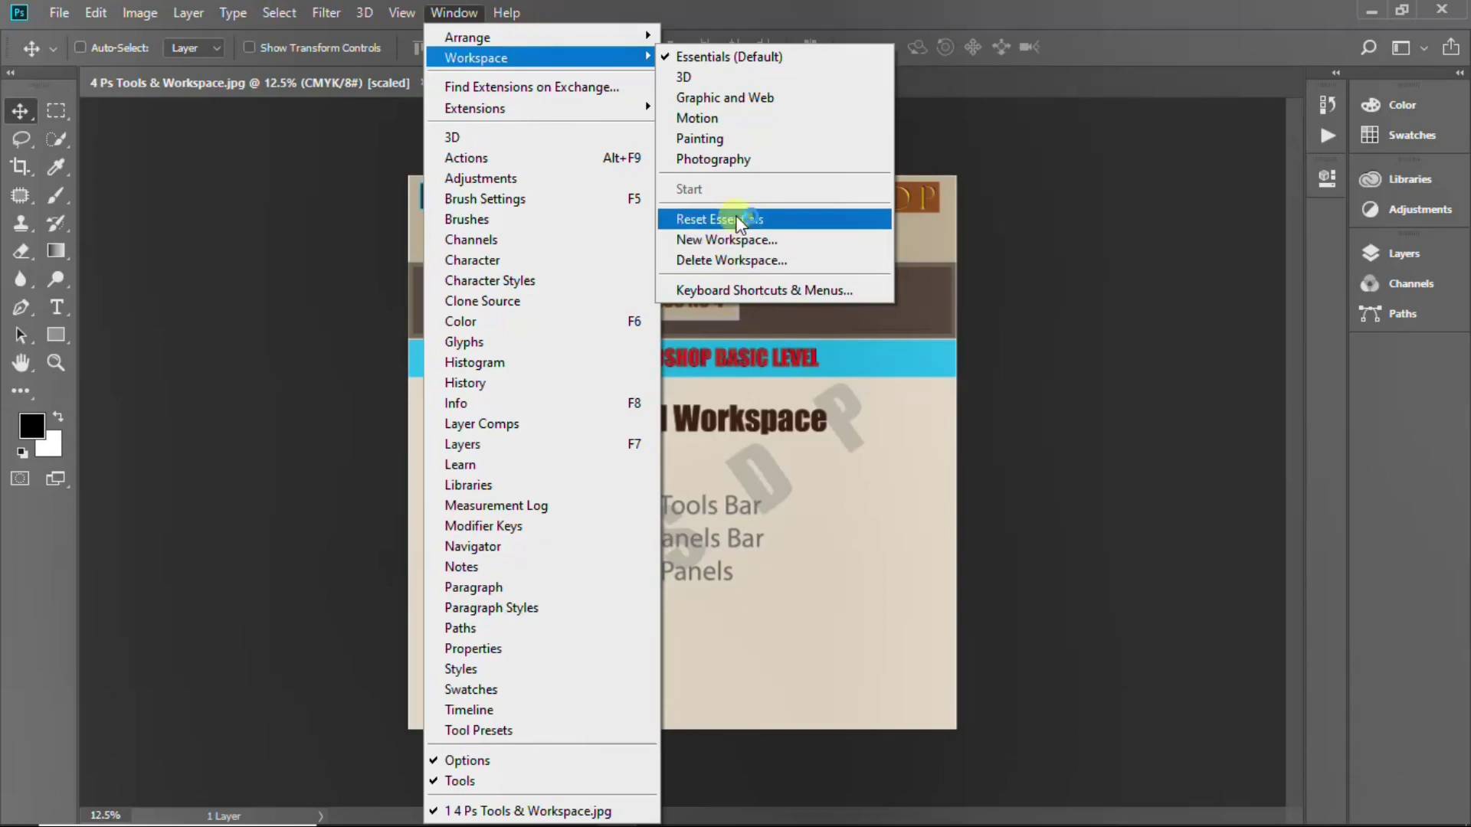
click(1056, 246)
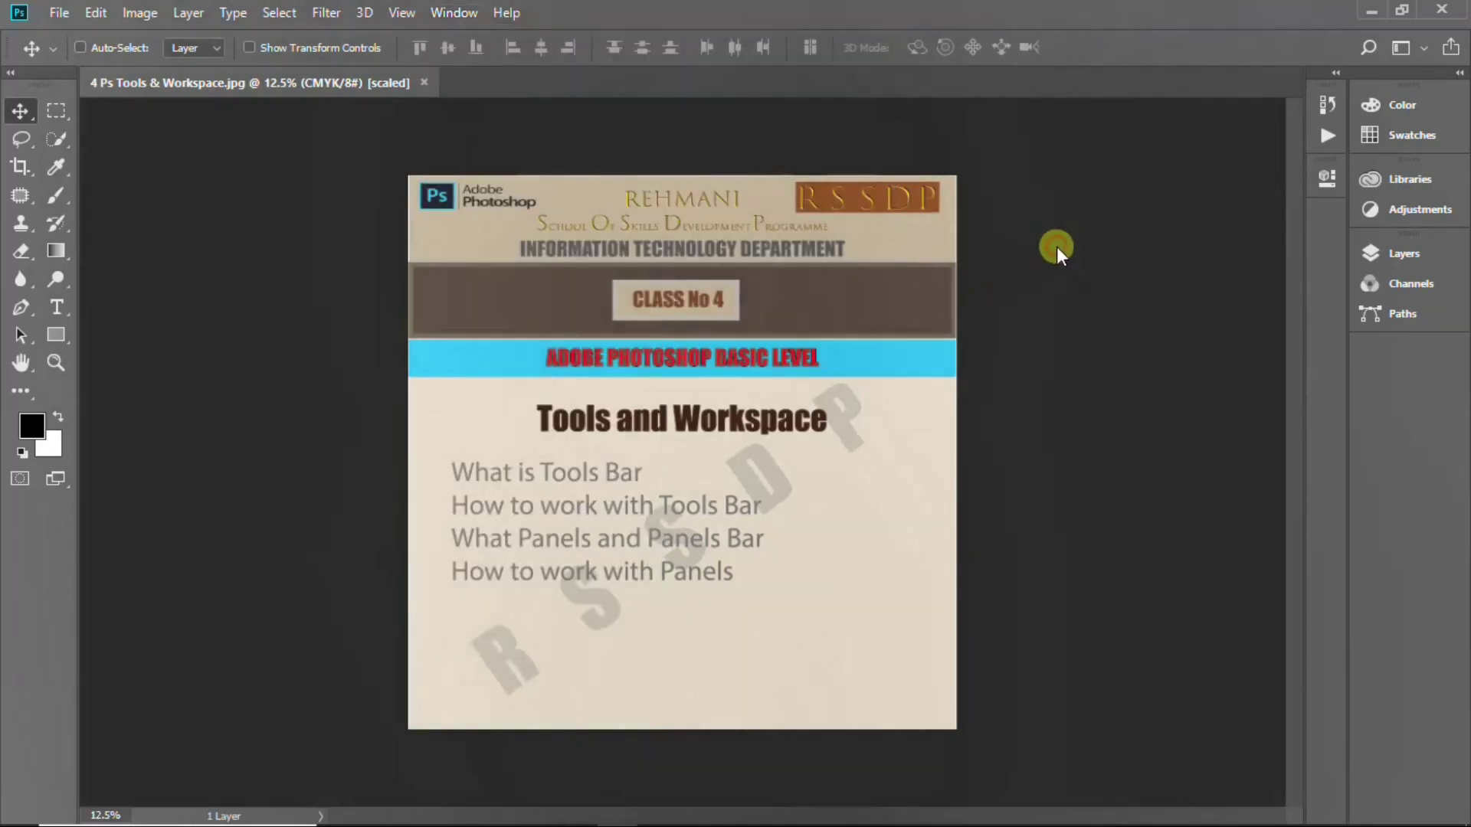
click(1404, 44)
click(1425, 48)
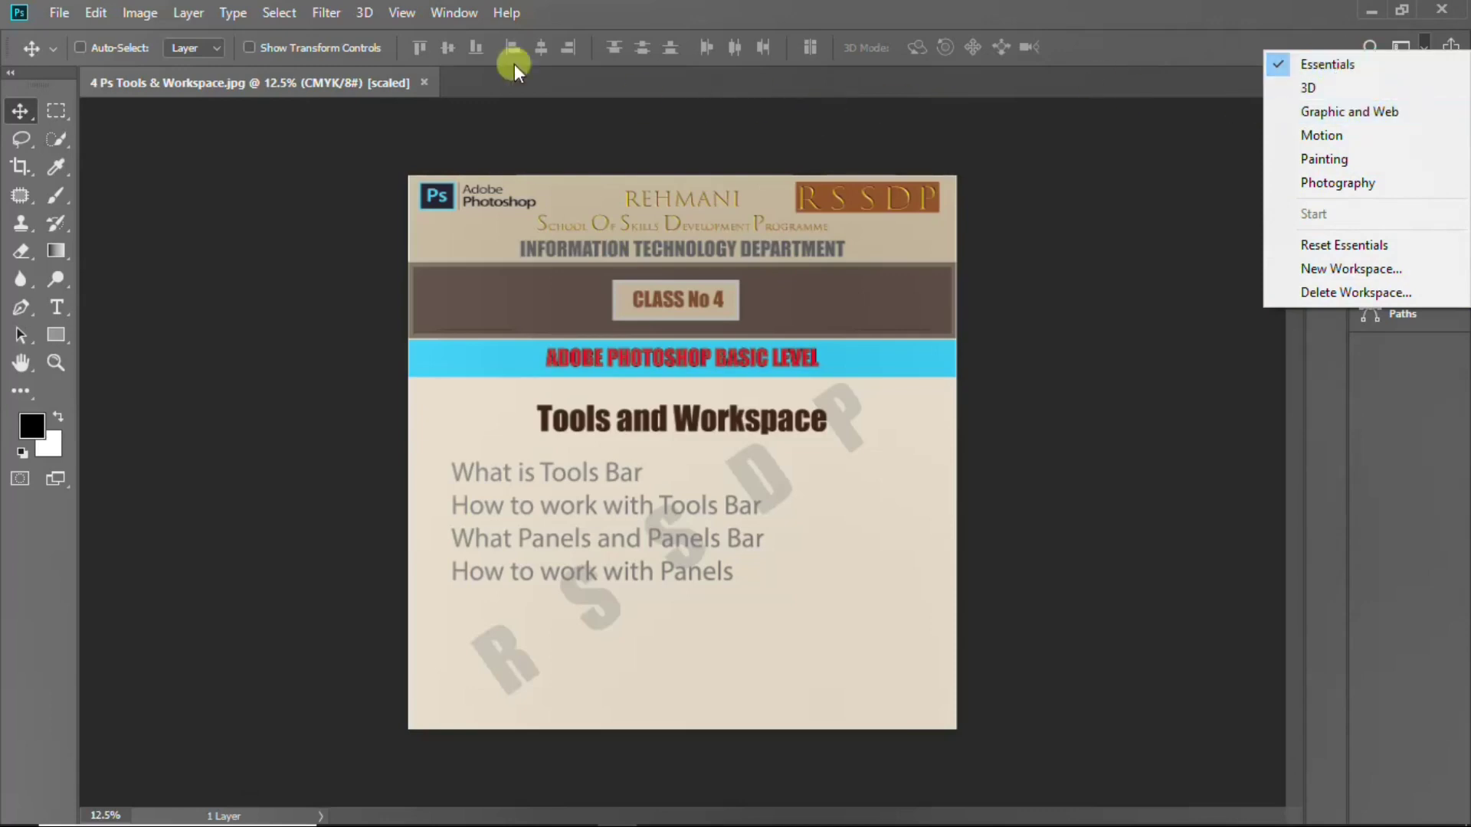
Dismiss the workspace list twice, then choose the 3D workspace.
click(1409, 397)
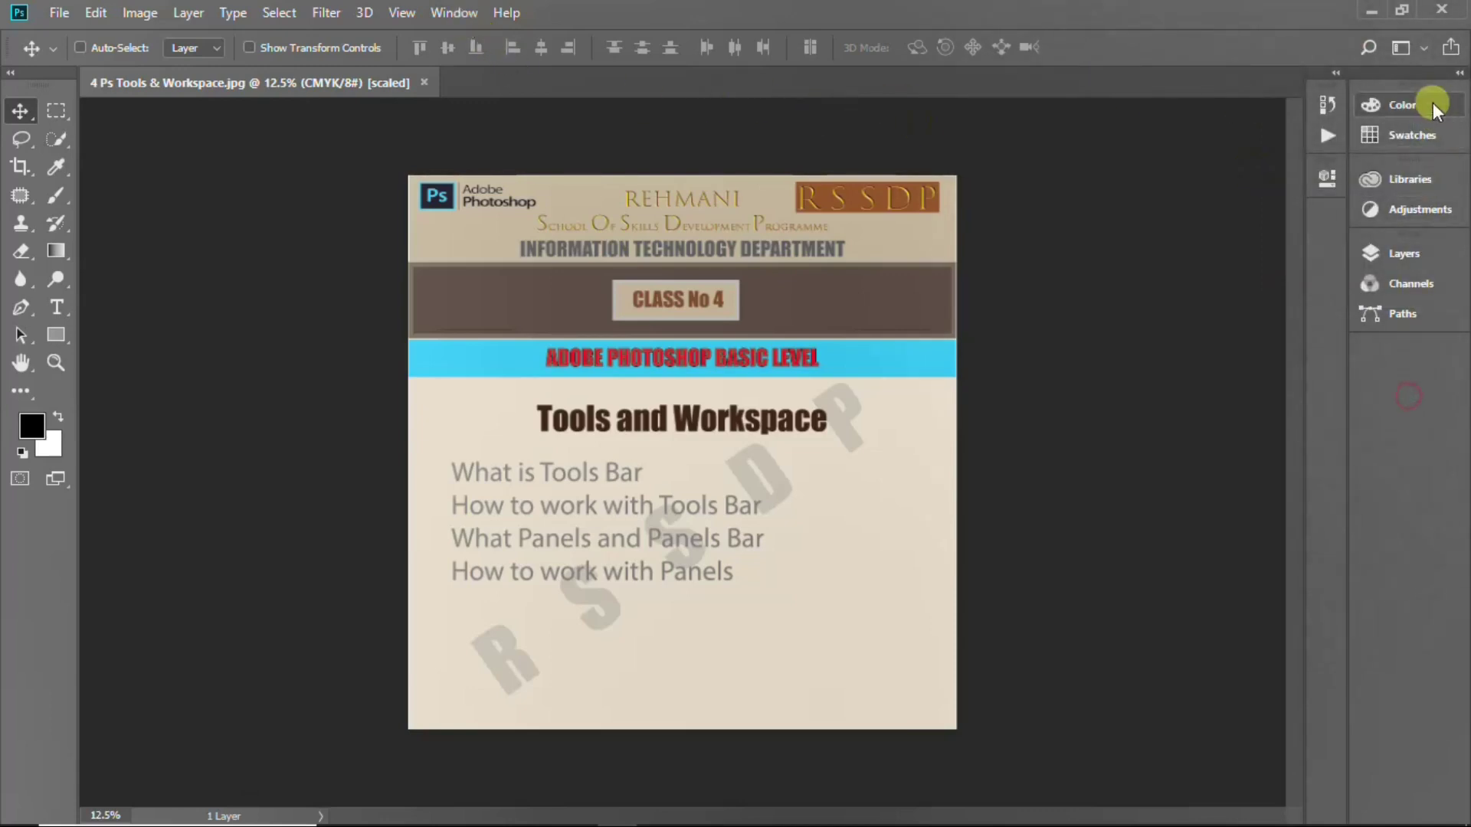
click(1425, 48)
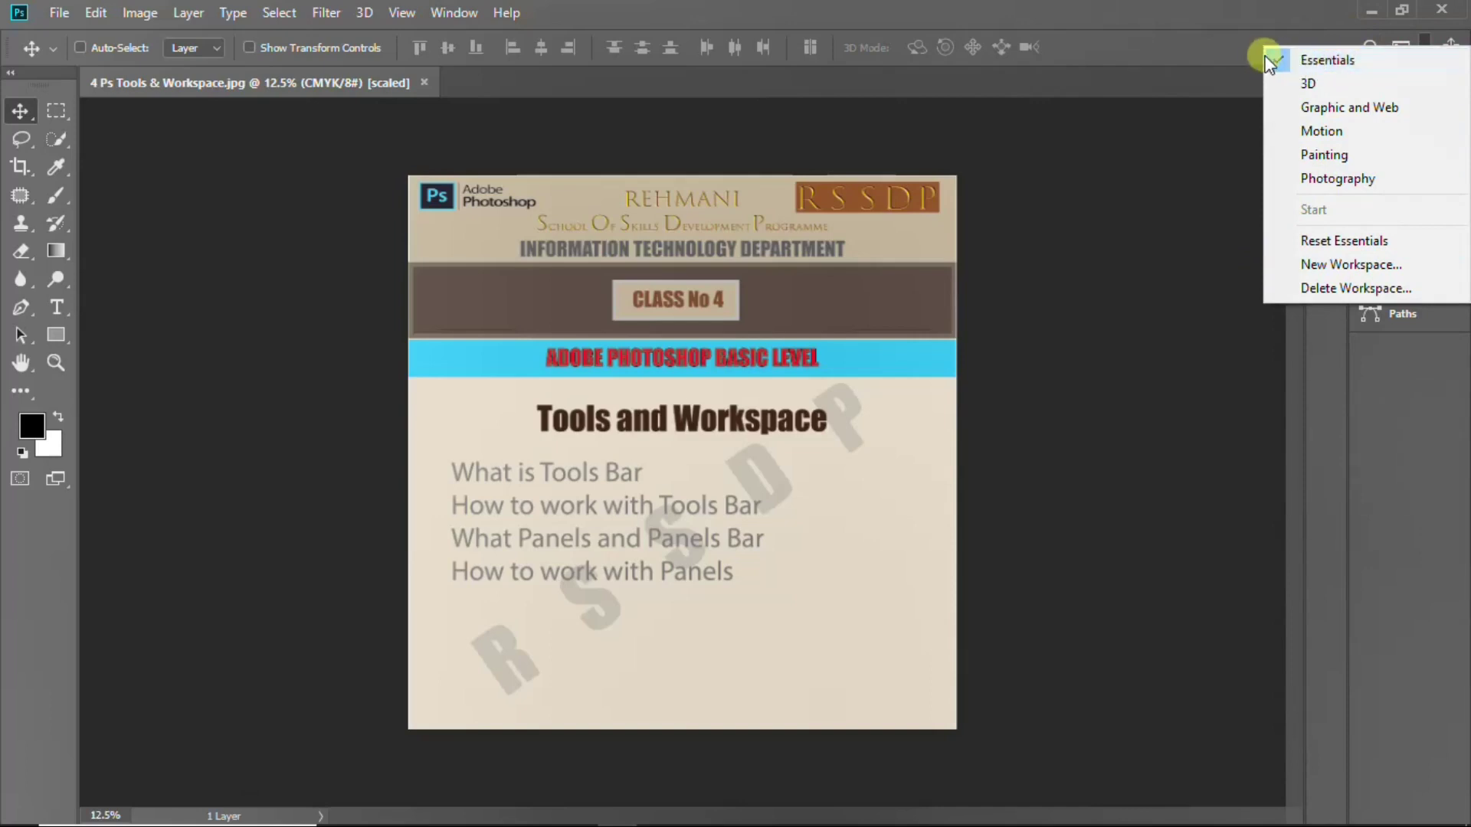
click(1414, 459)
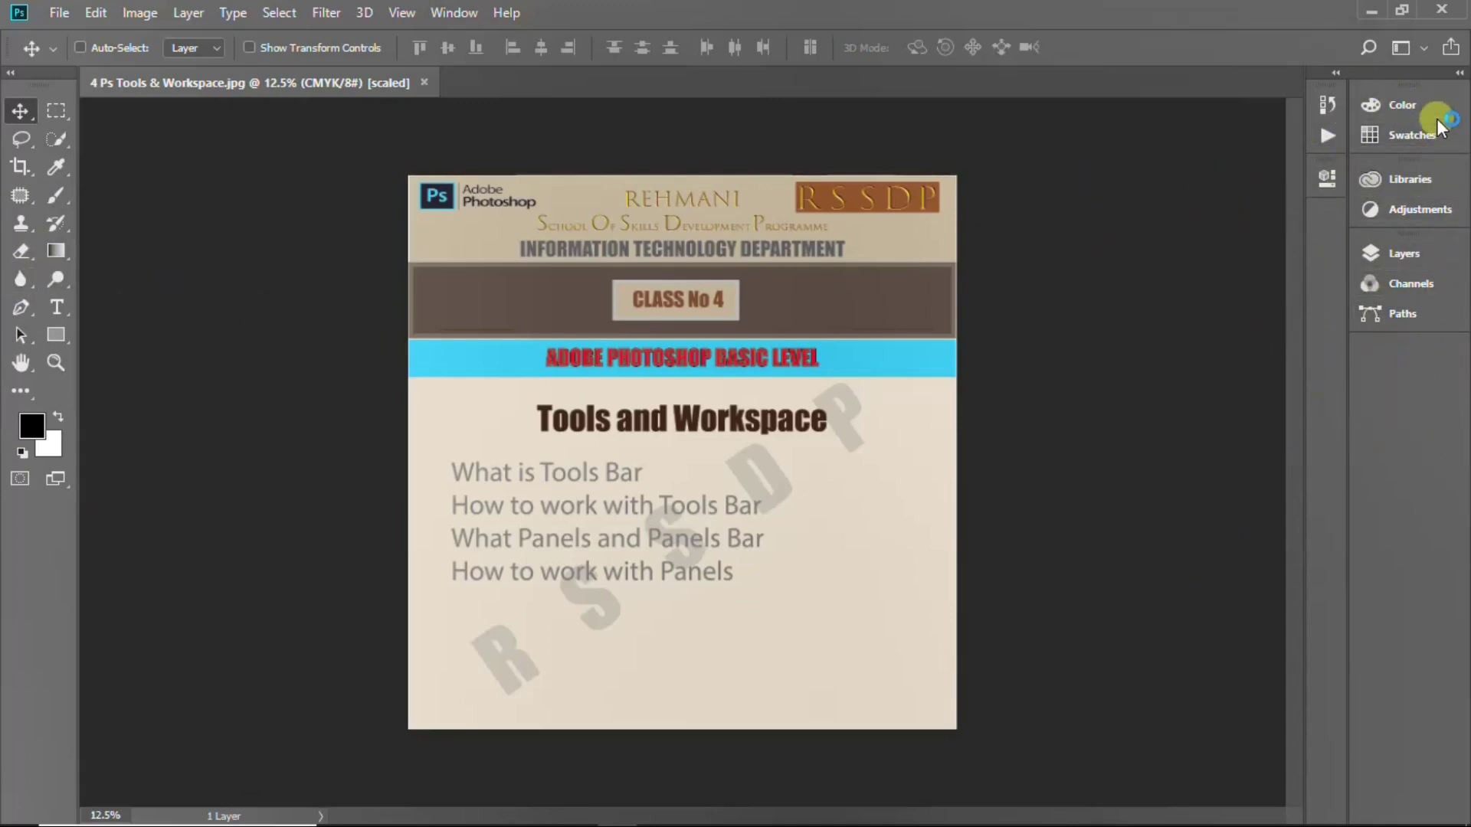
click(1420, 46)
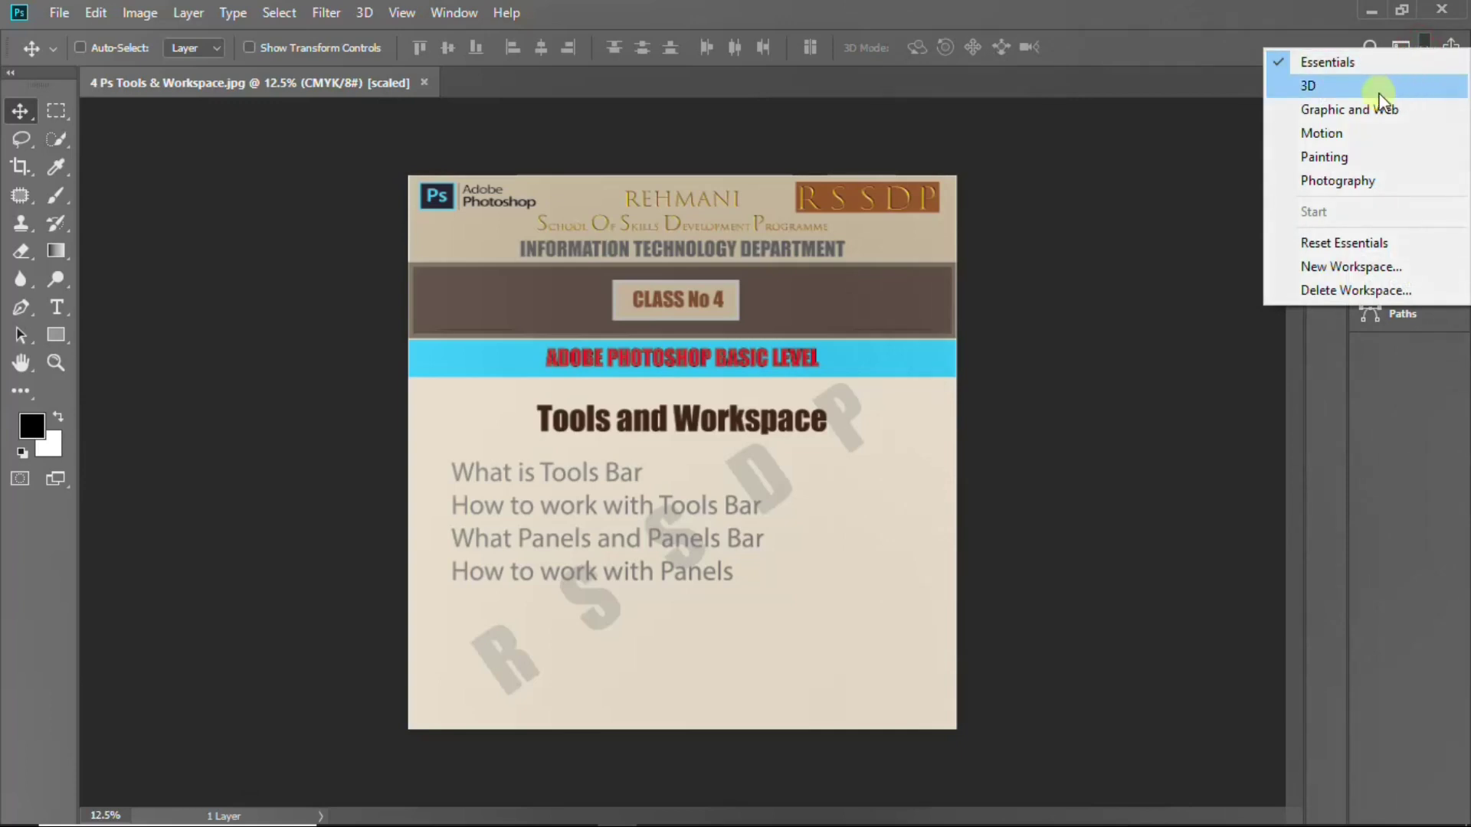
click(1317, 87)
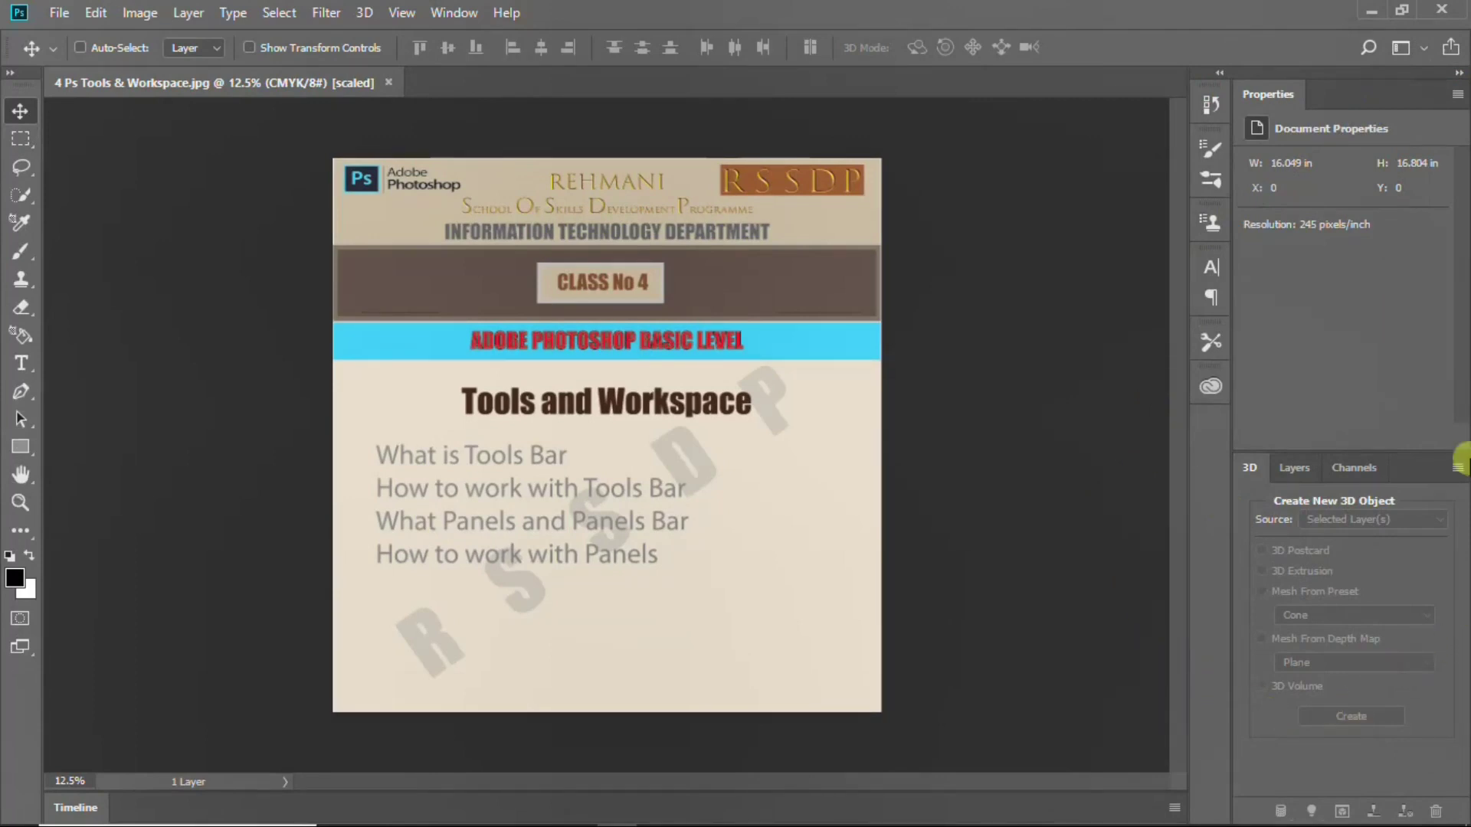
Collapse the 3D panels to icons, switch to Painting, collapse its panels, and reopen the workspace list.
click(1459, 74)
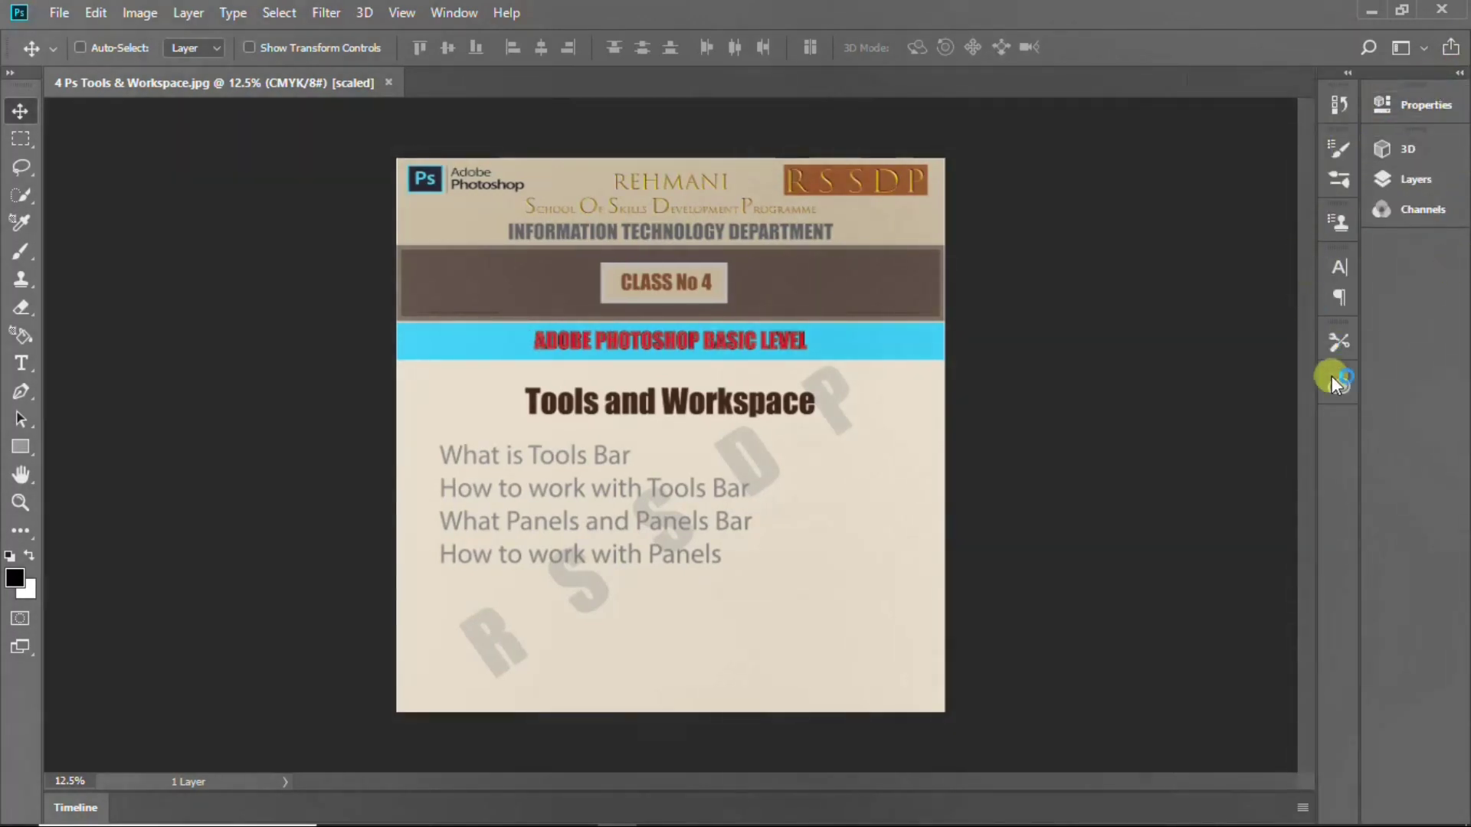
click(1425, 46)
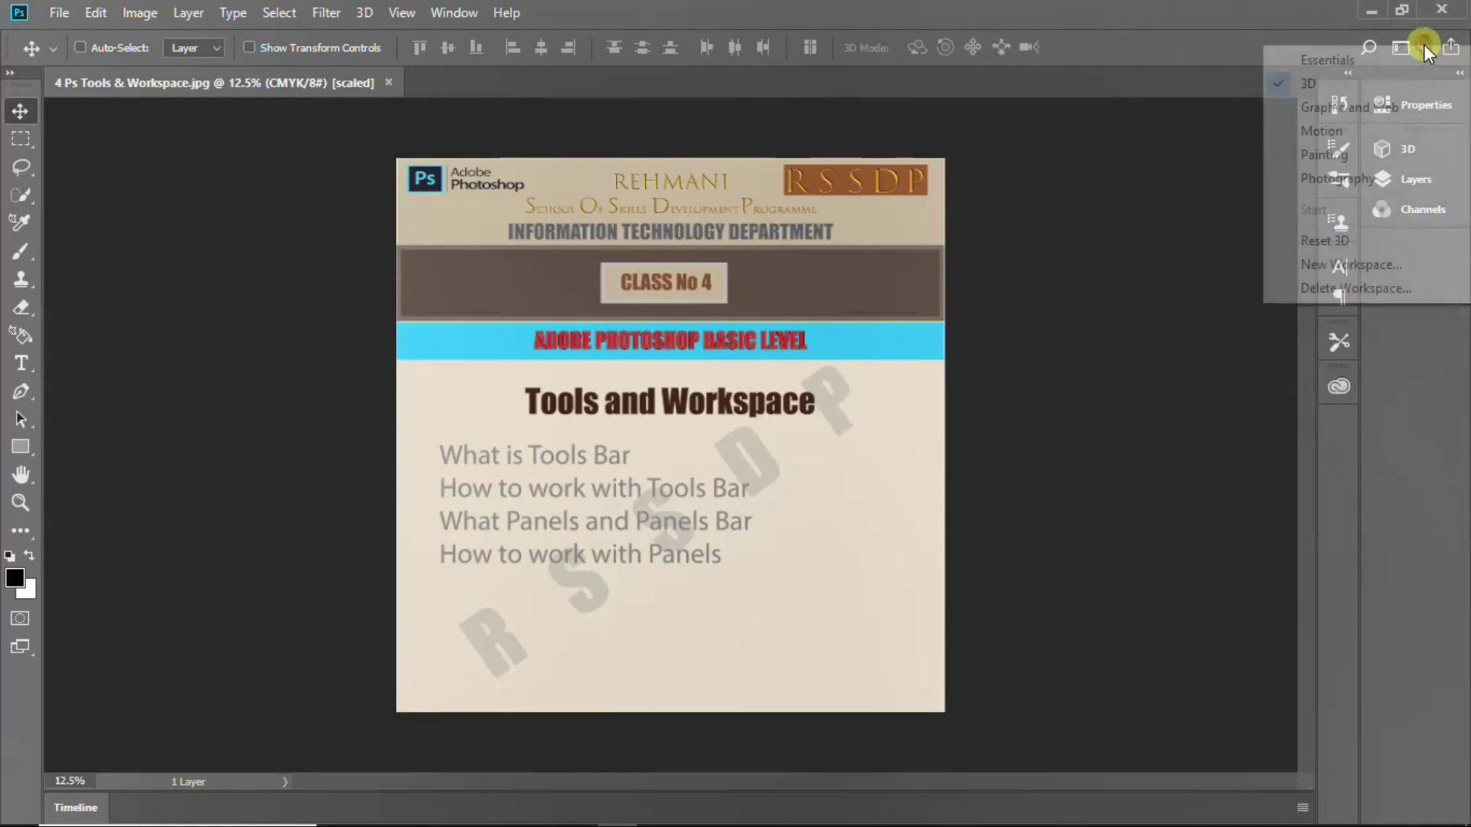
click(1333, 157)
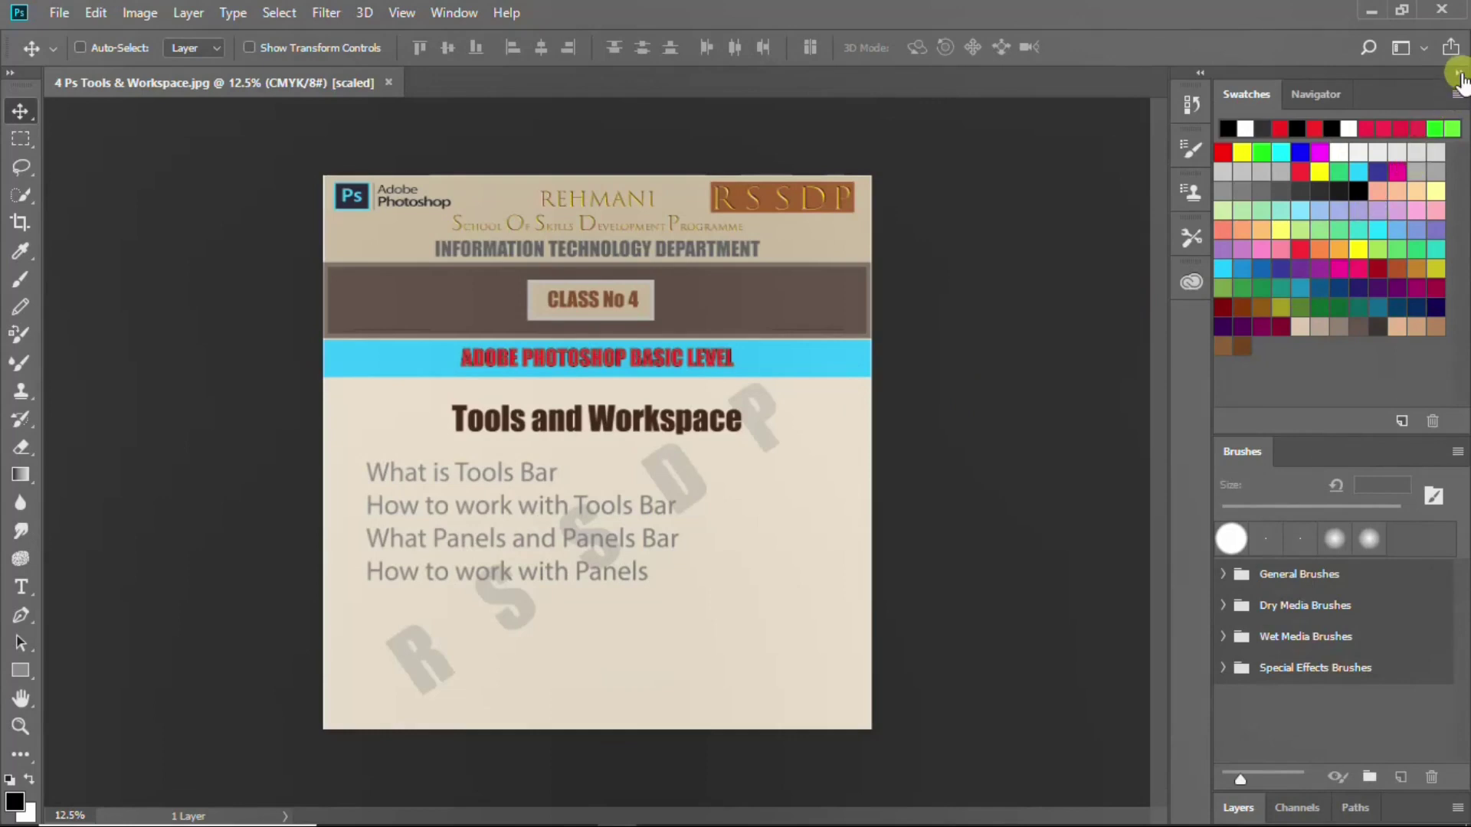
click(1459, 73)
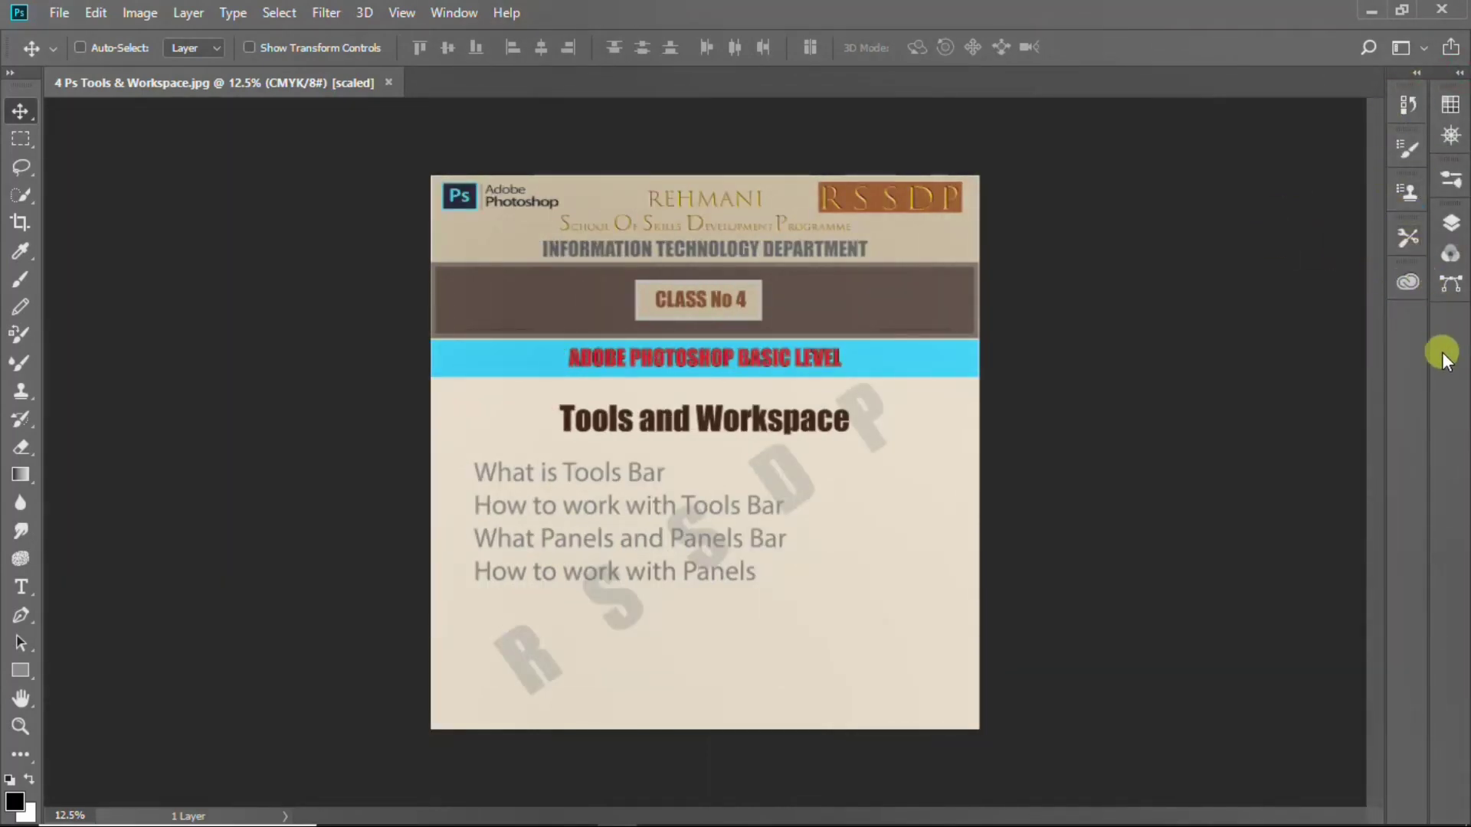
click(1423, 47)
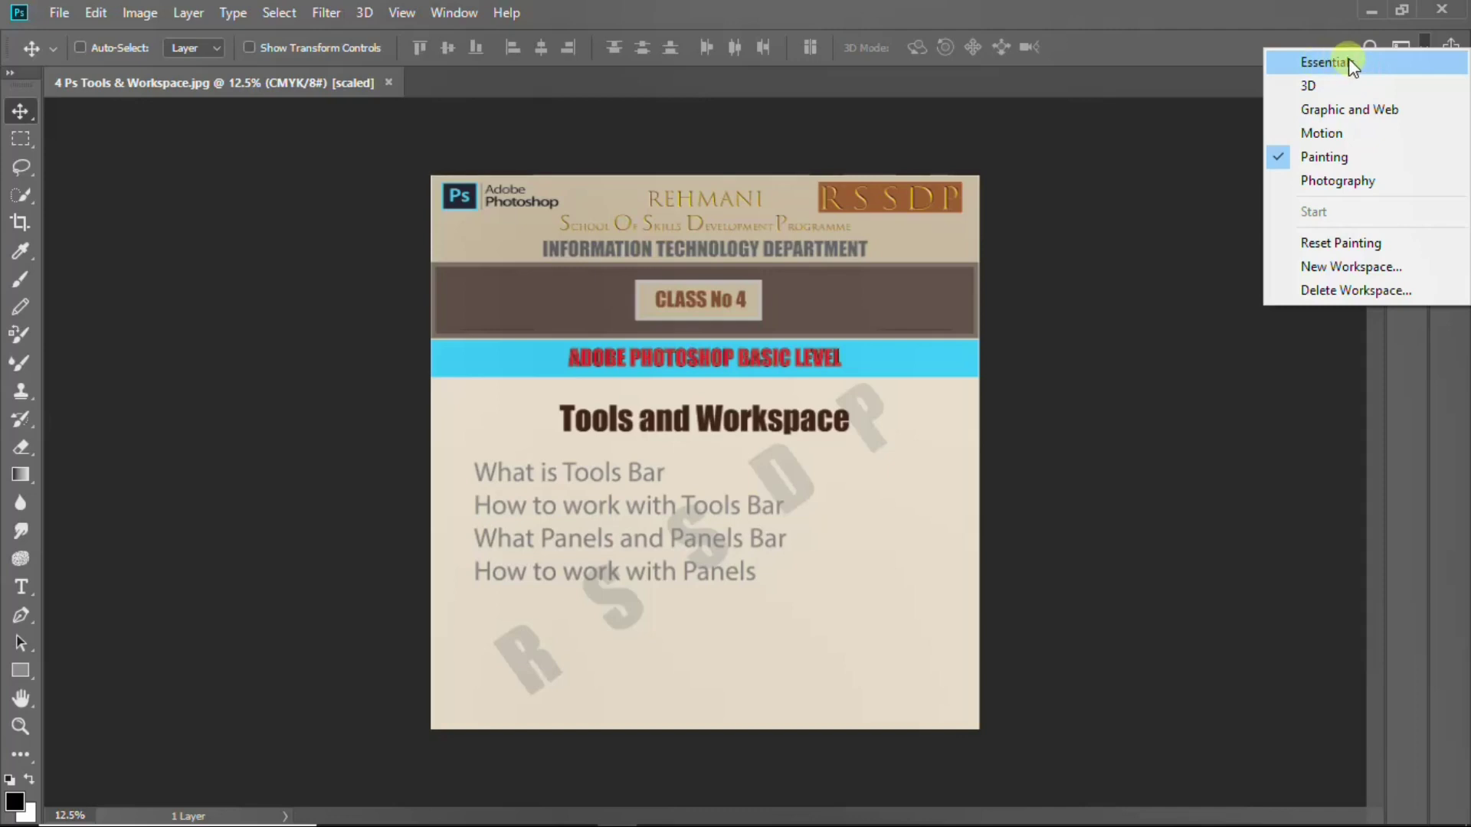
Pick Essentials in the workspace switcher, then apply Reset Essentials for the default panel layout.
click(1330, 85)
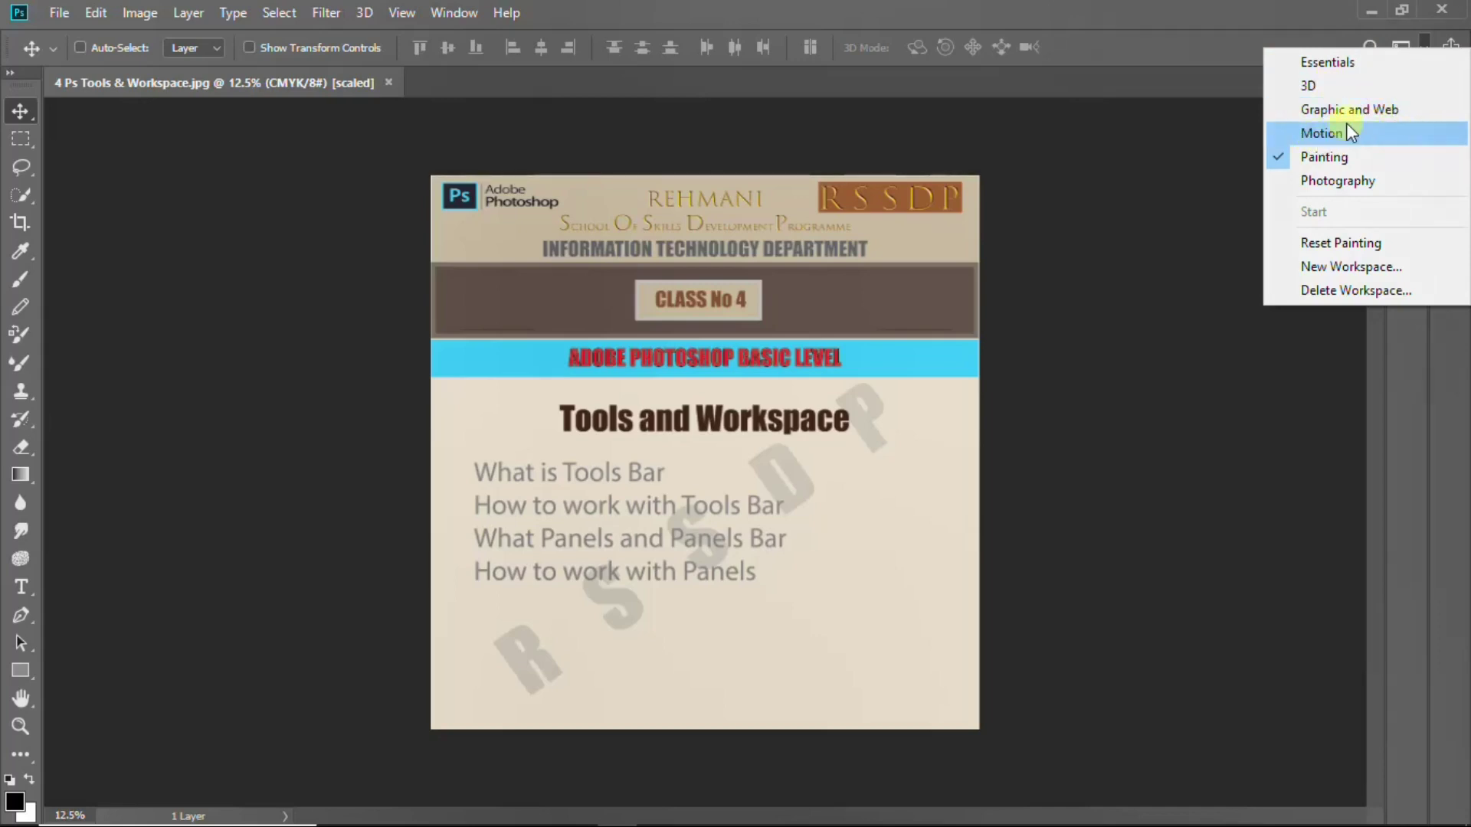
click(1377, 182)
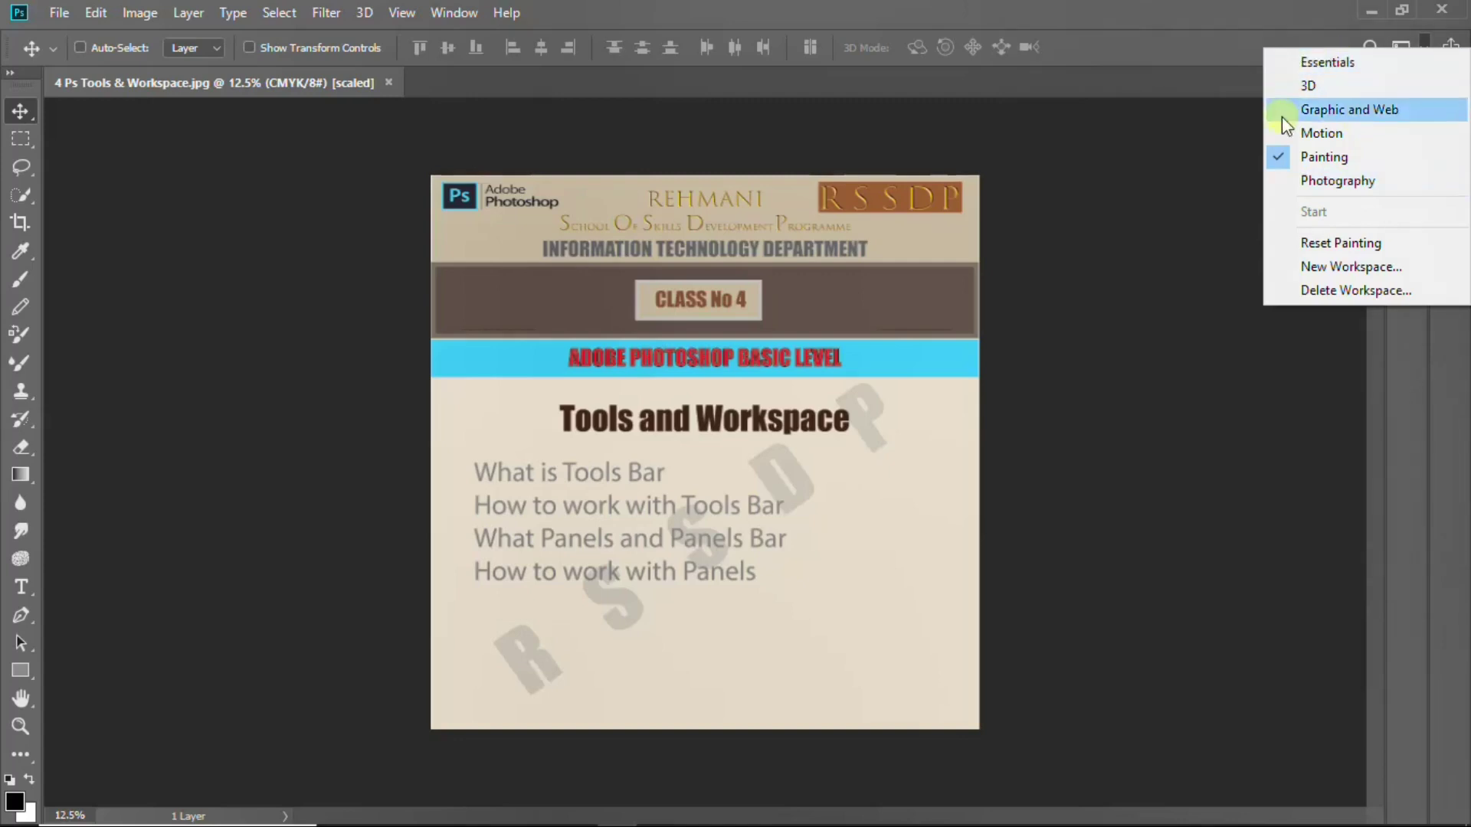
click(1403, 112)
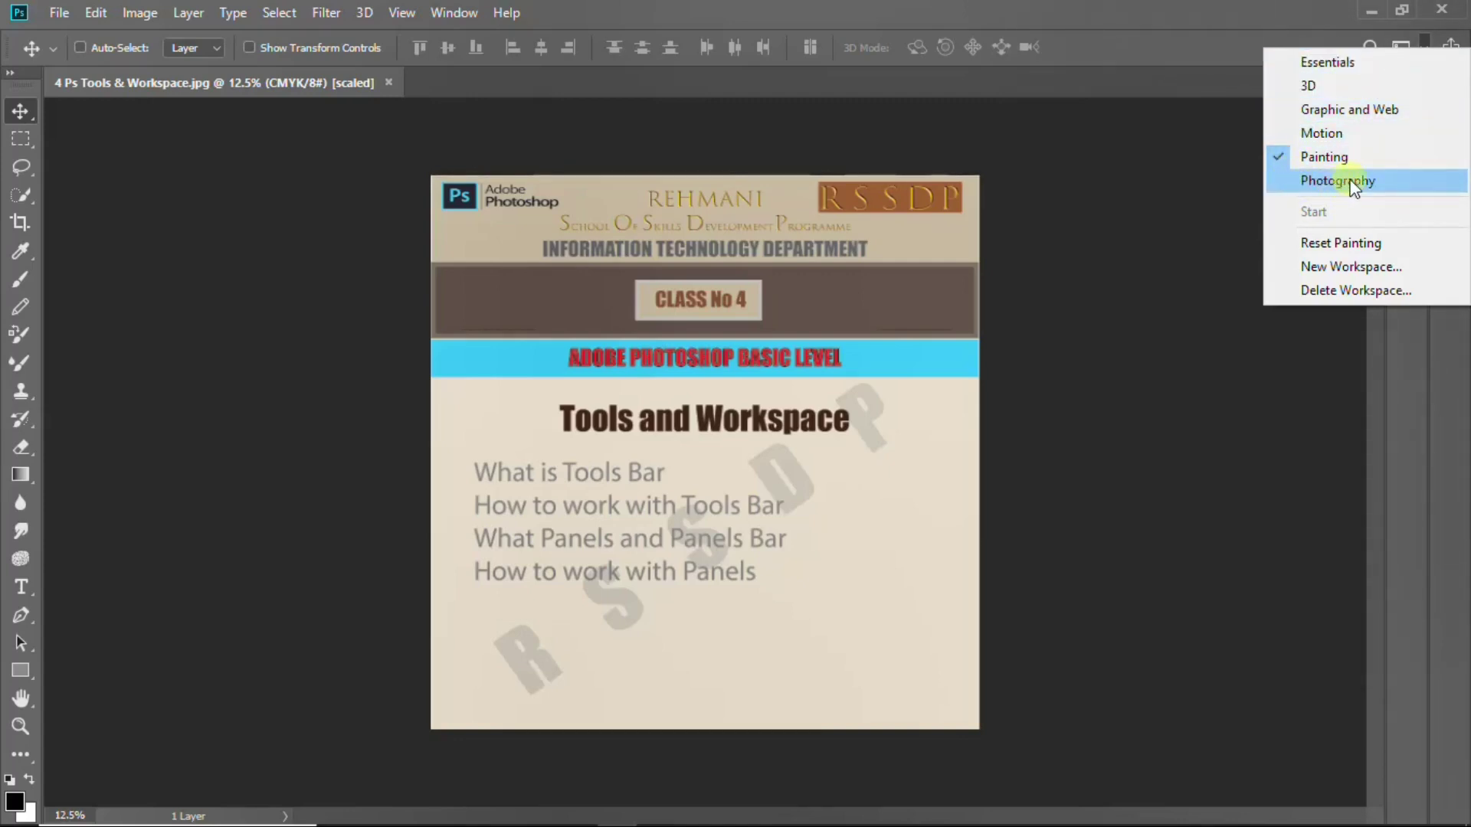
click(1329, 64)
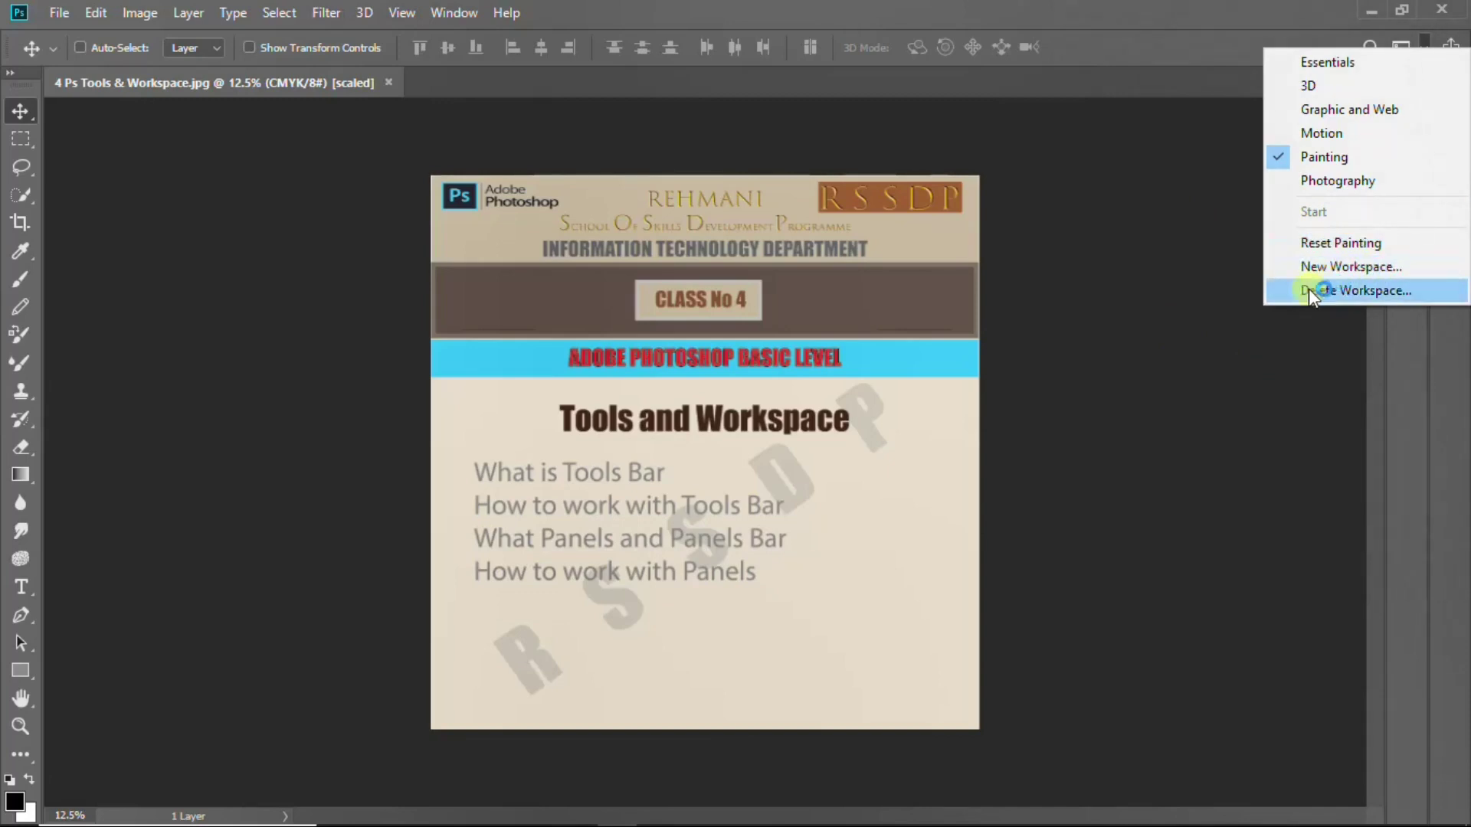
click(1393, 289)
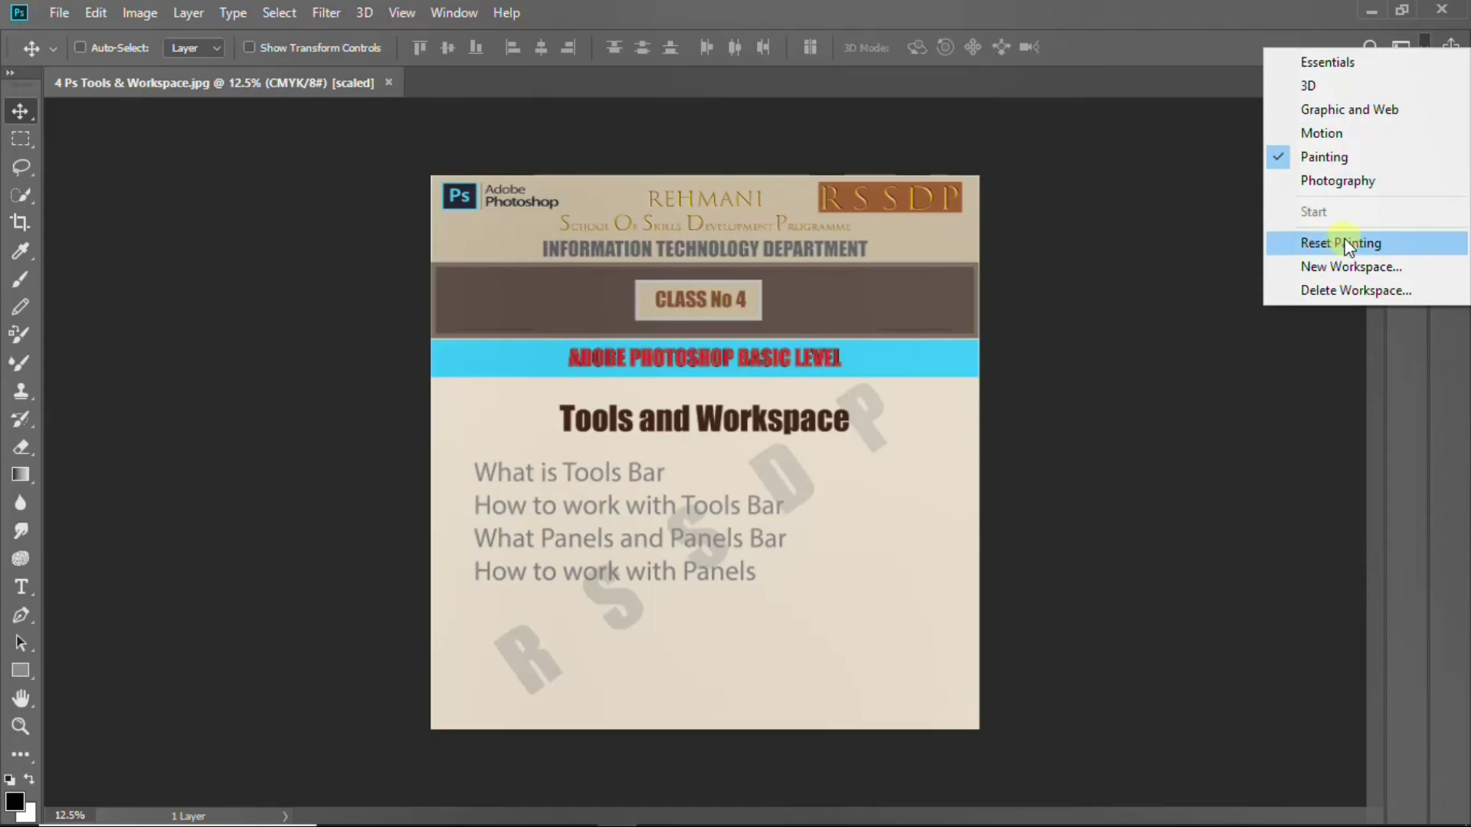
click(1335, 61)
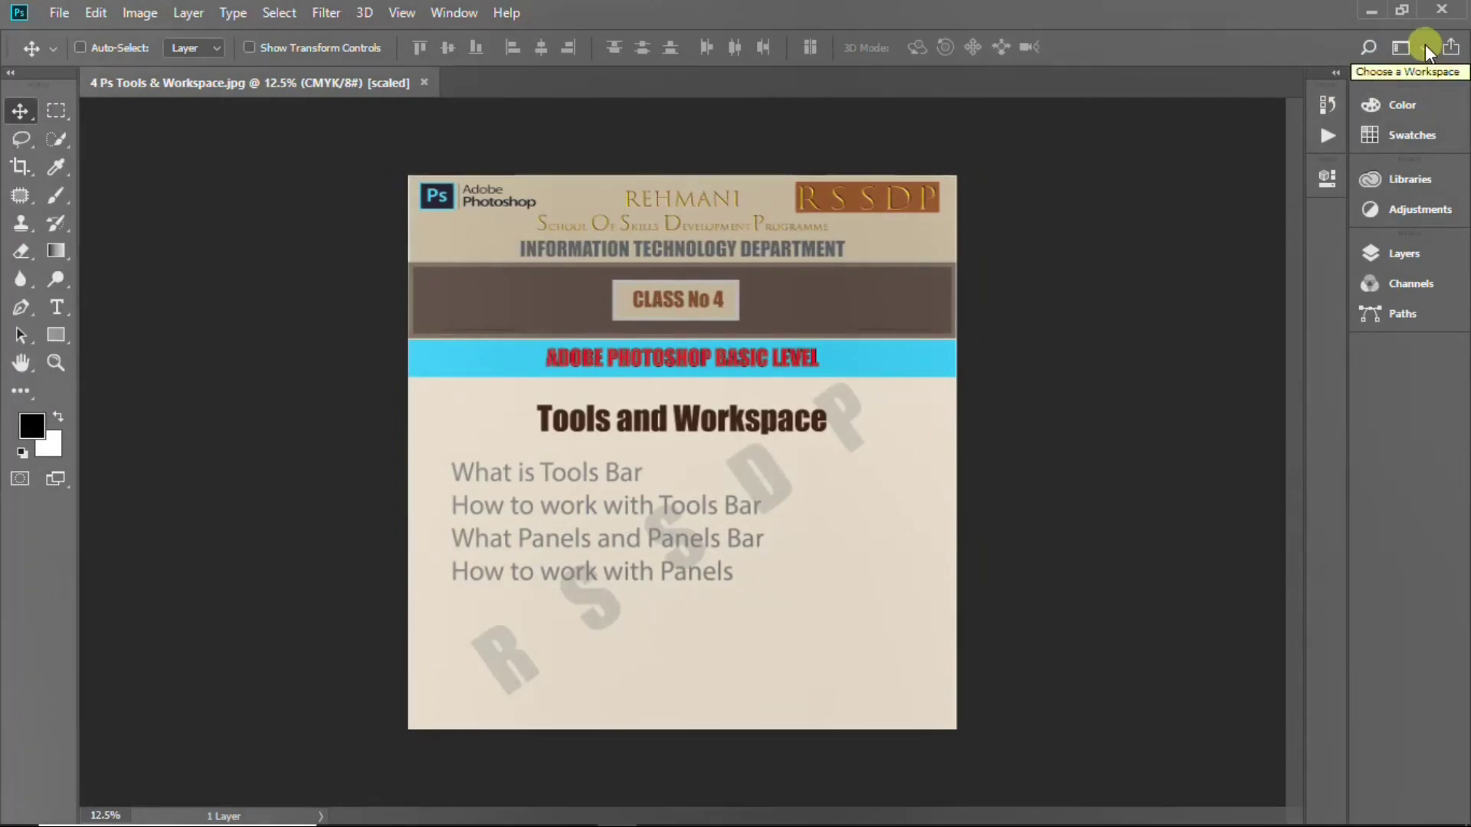
click(1424, 48)
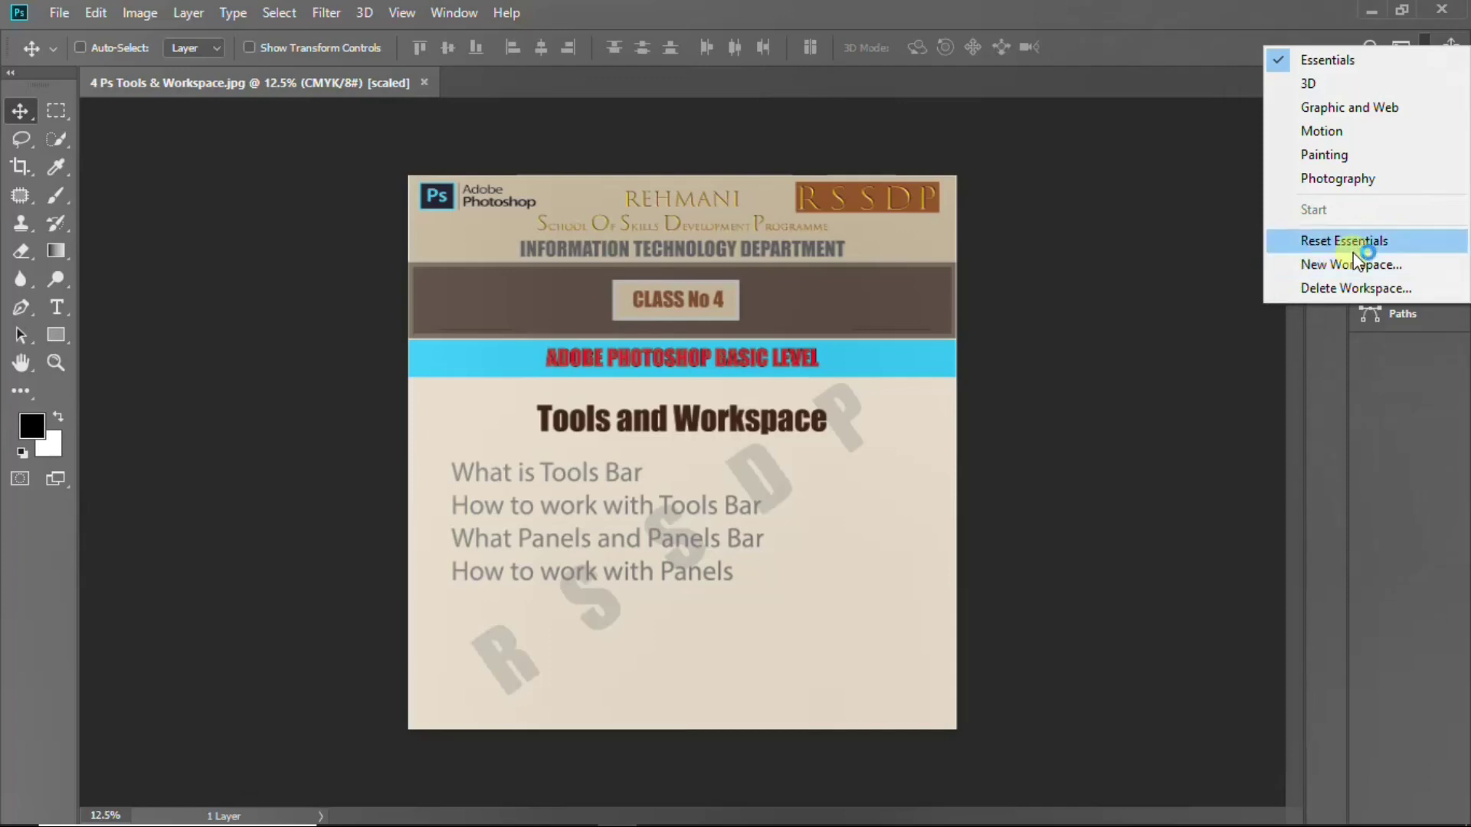
click(1392, 240)
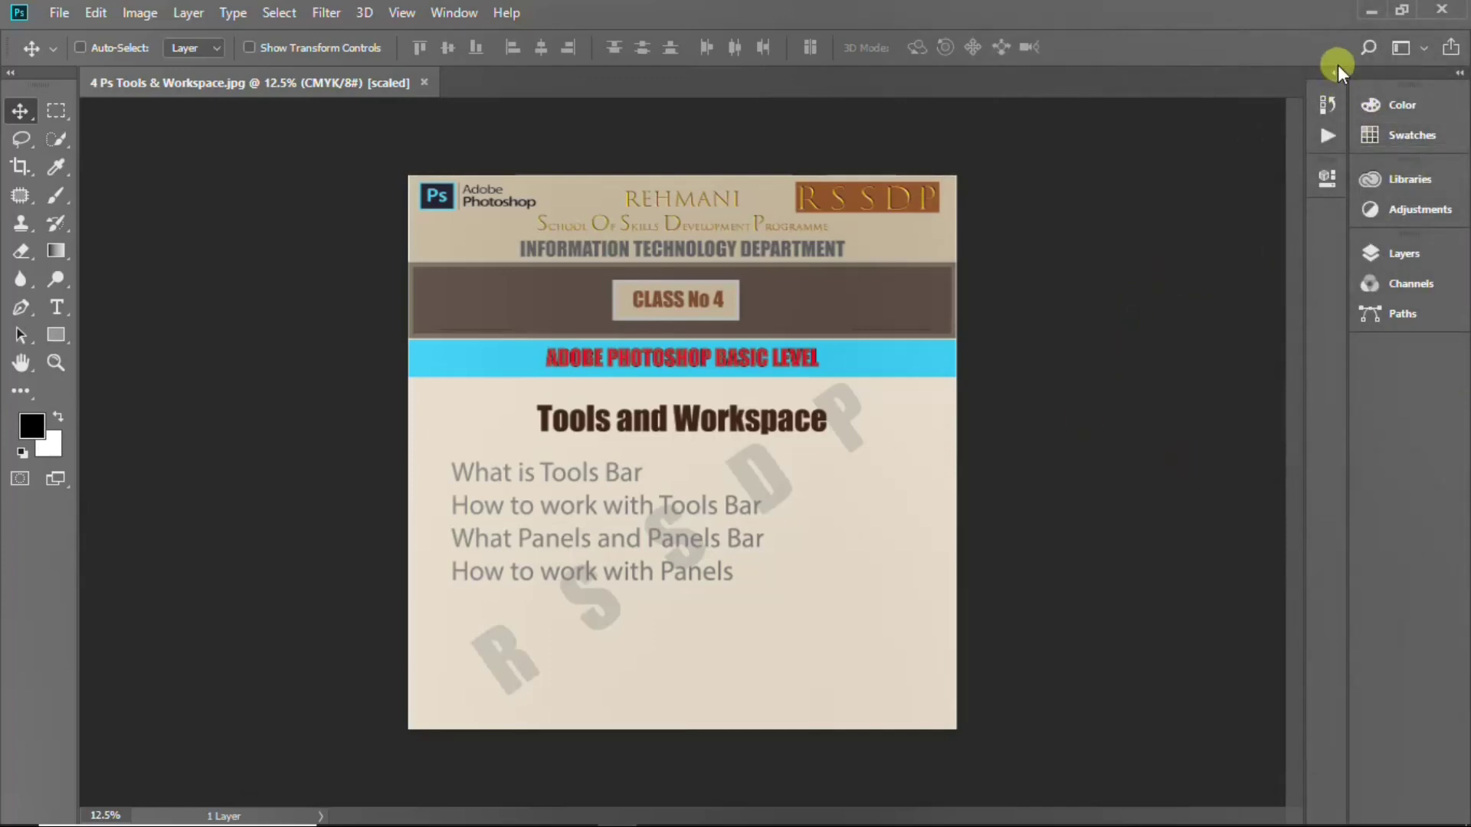
Float the History panel and close the Actions and Properties panels after tearing them out.
click(1335, 71)
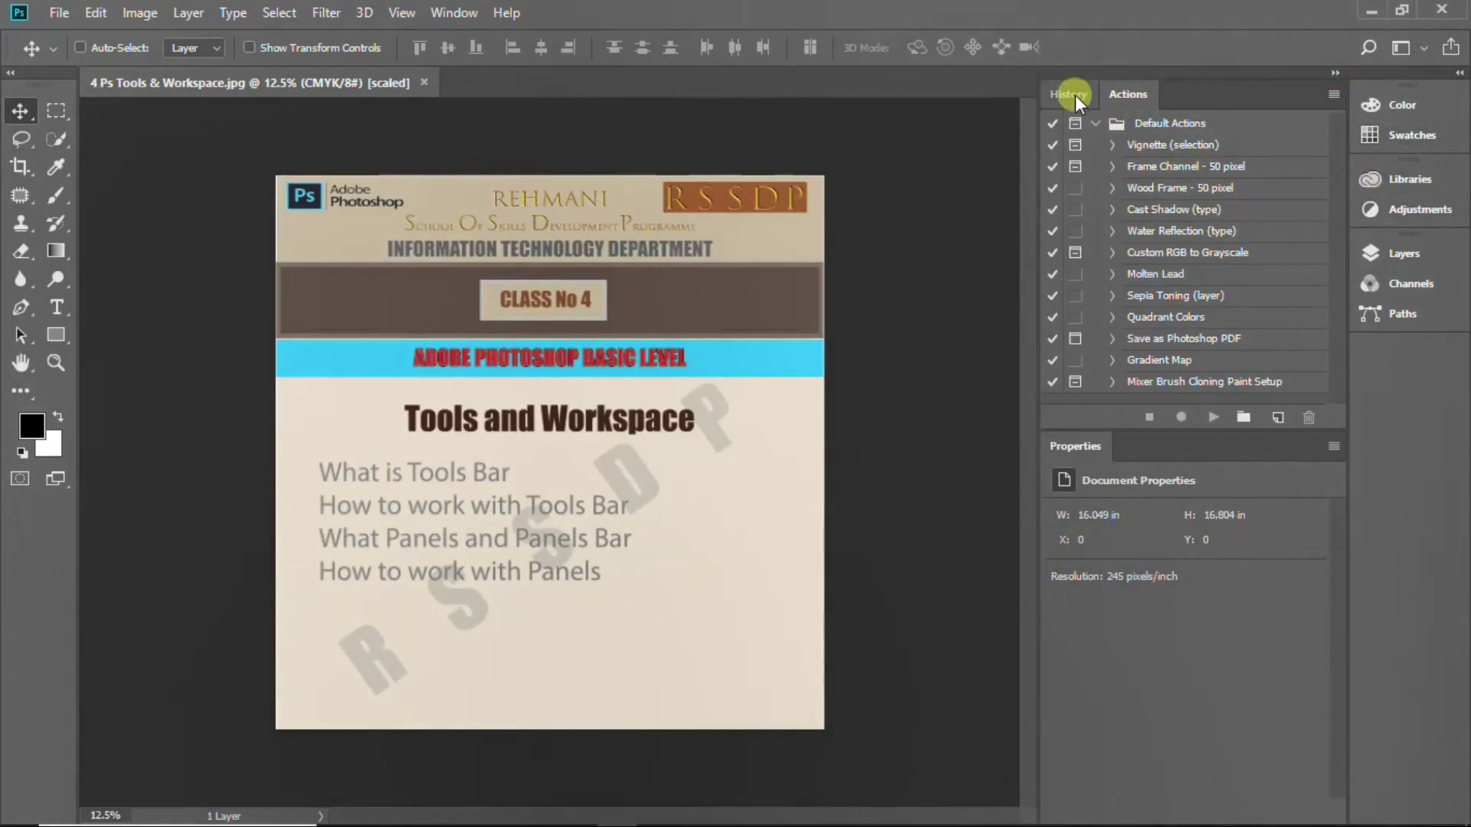
drag(1074, 95, 128, 219)
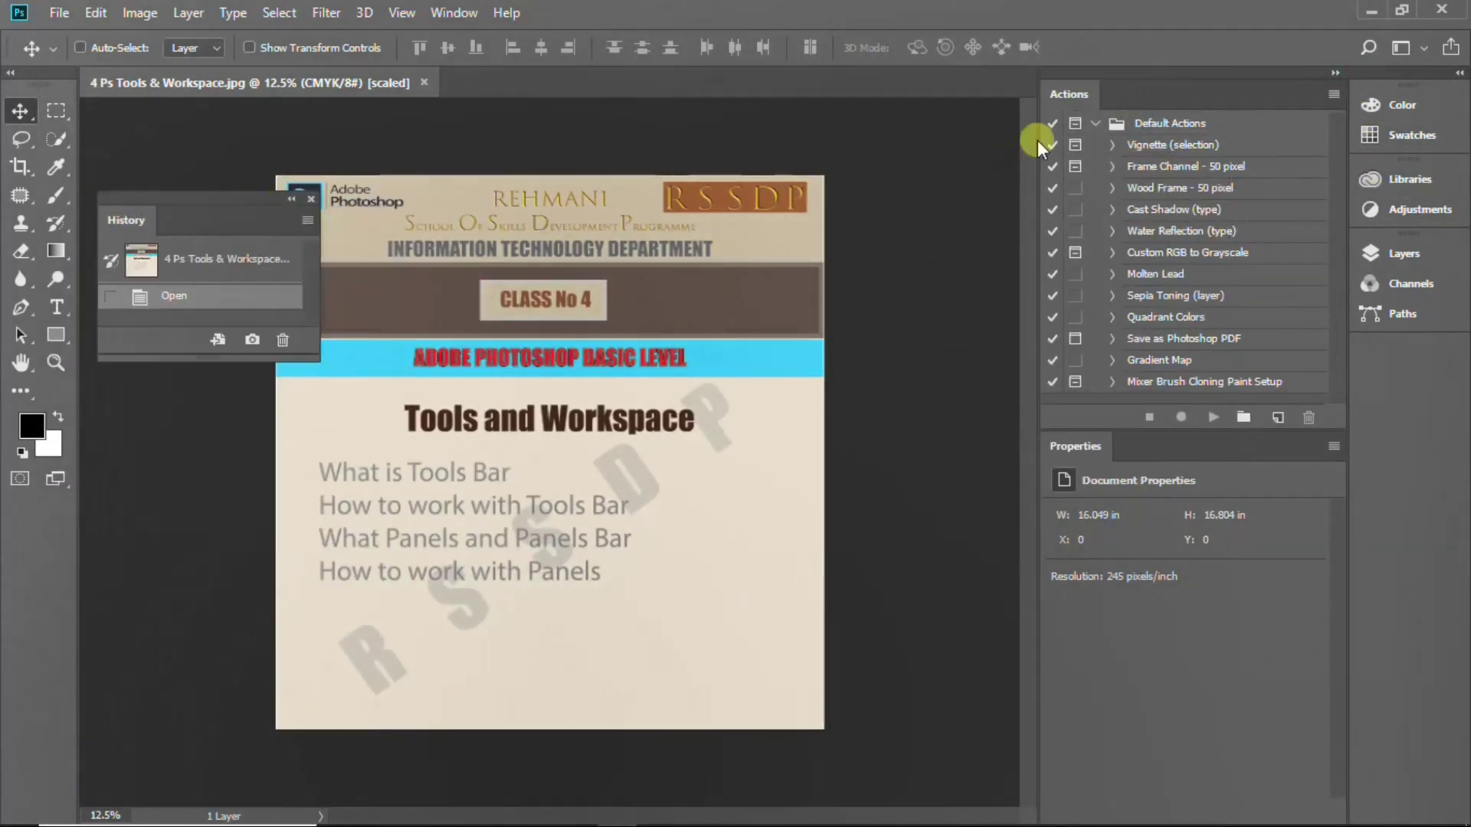
drag(1077, 93, 908, 141)
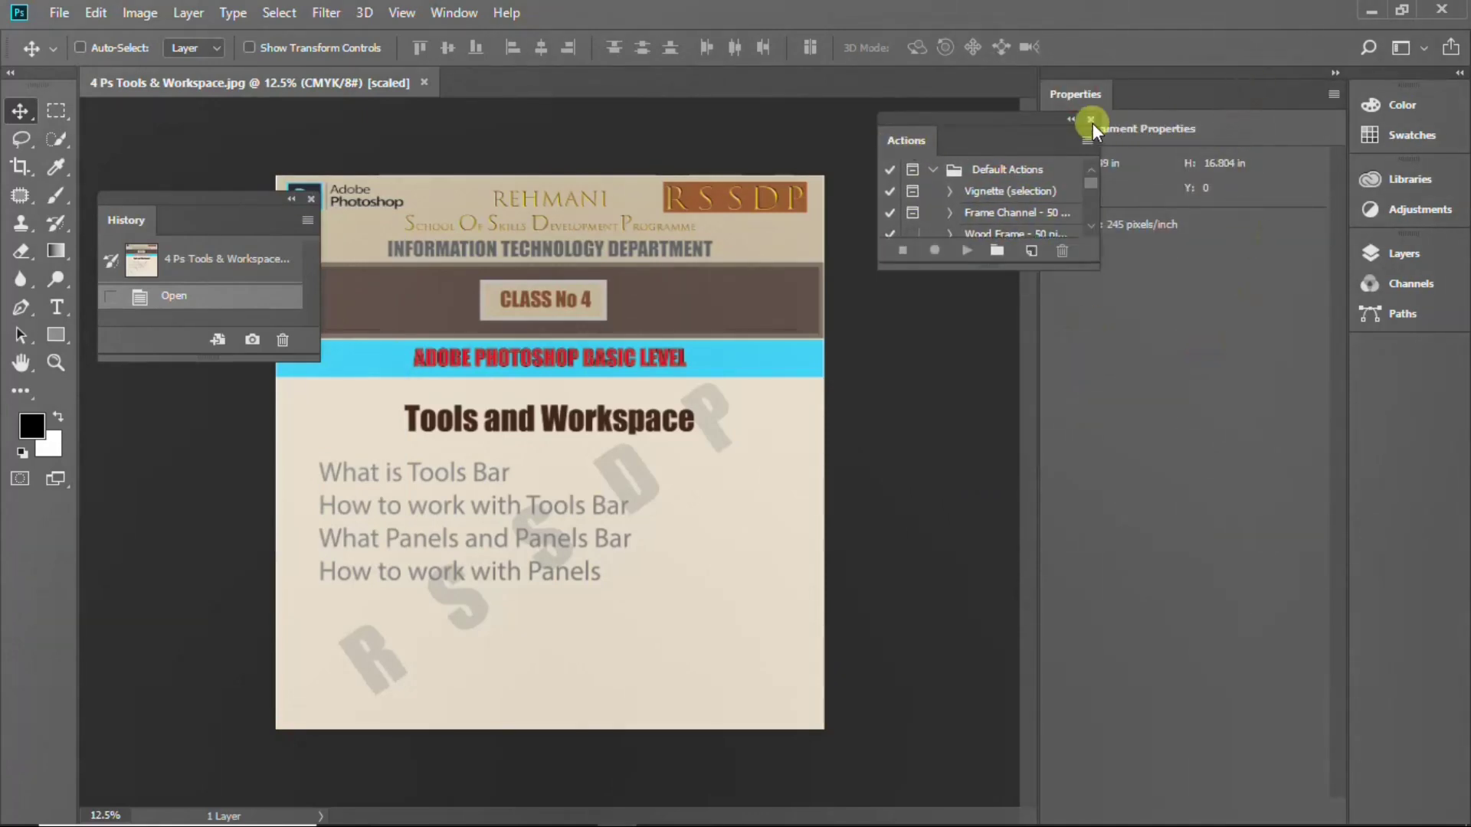
click(1091, 120)
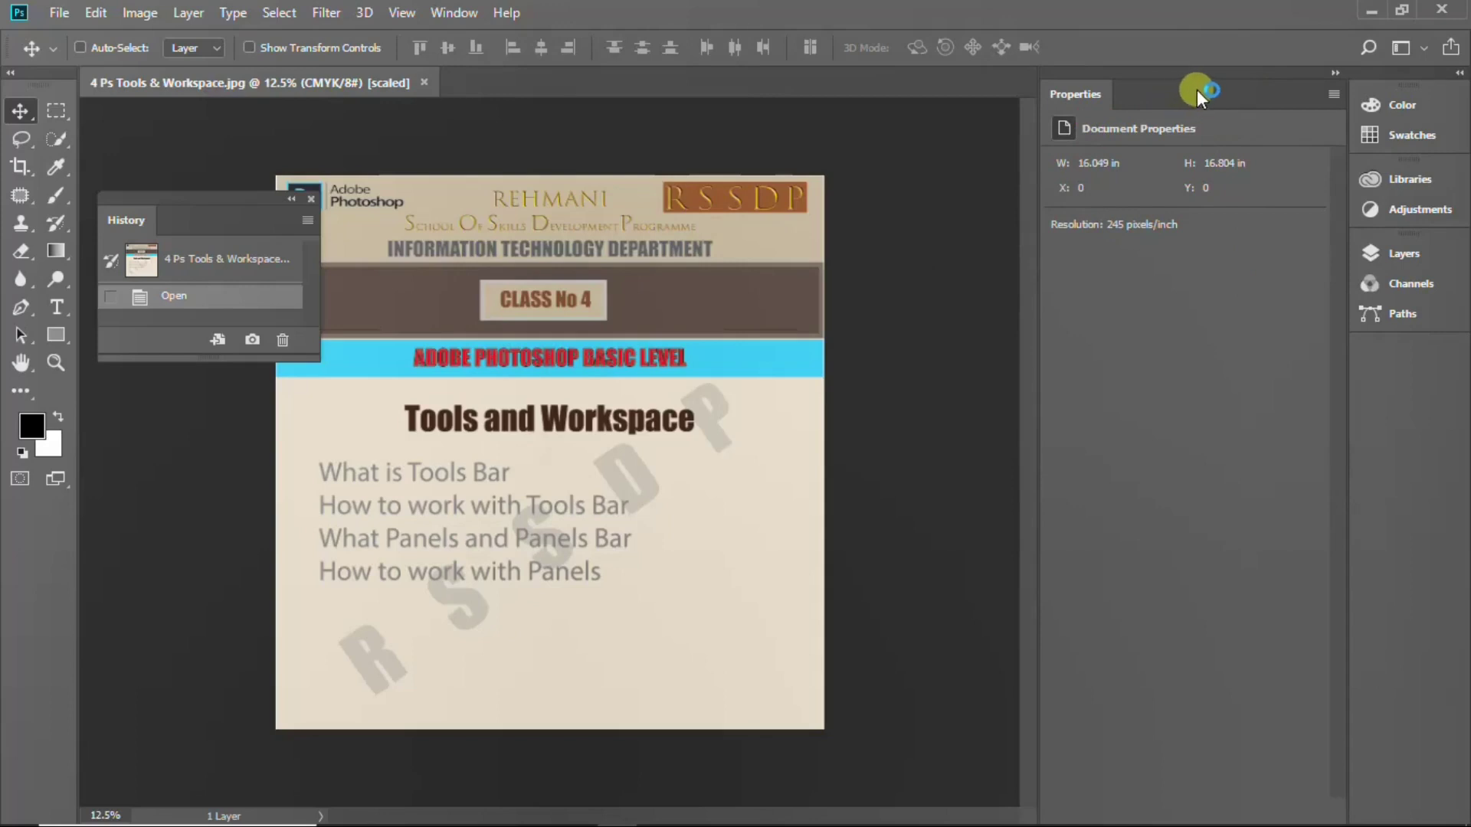
drag(1196, 89, 1070, 207)
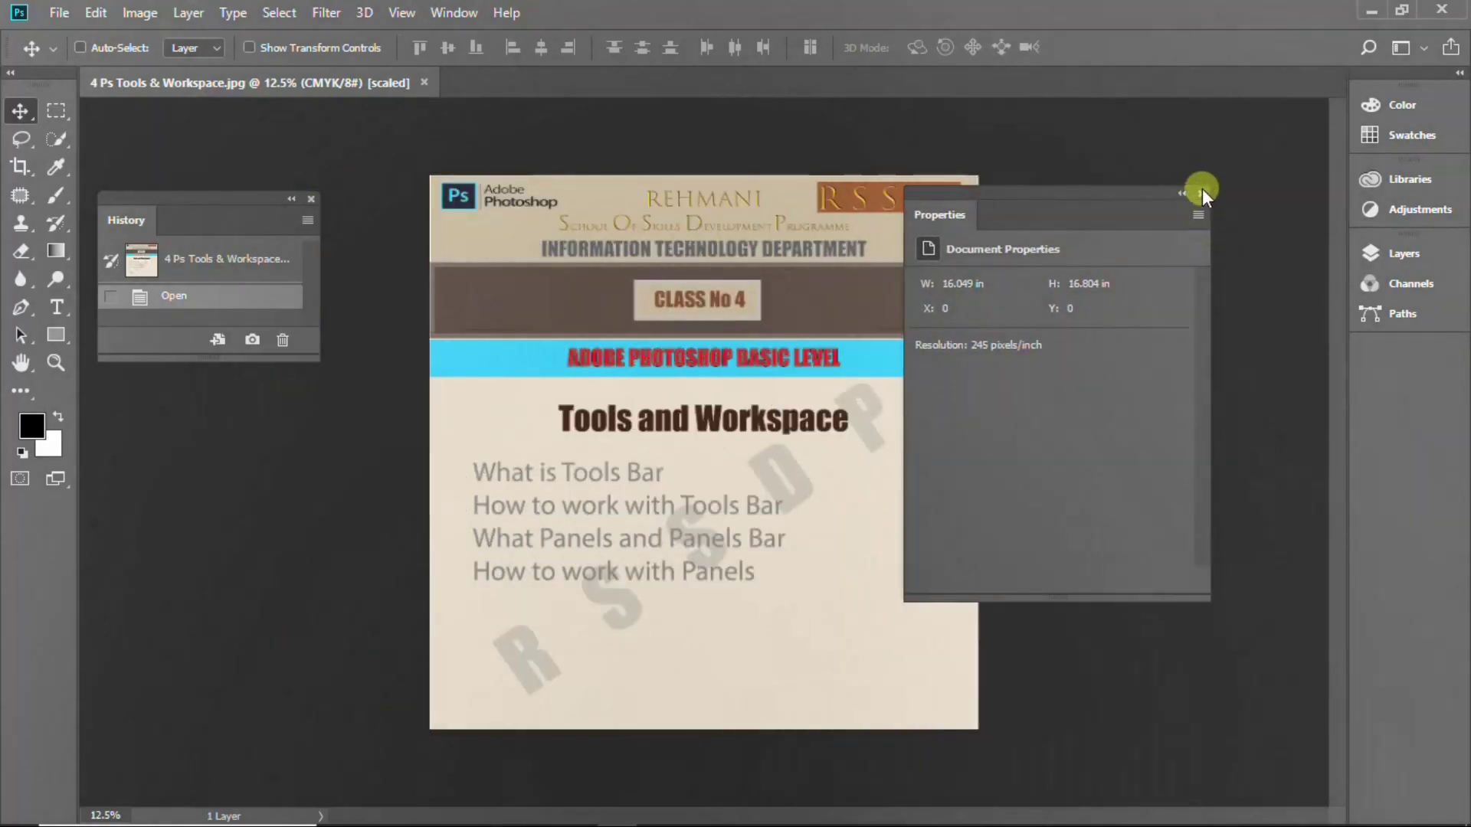
click(1202, 192)
Float Swatches below History and pull Paths out of the Layers group.
drag(1430, 135, 1204, 152)
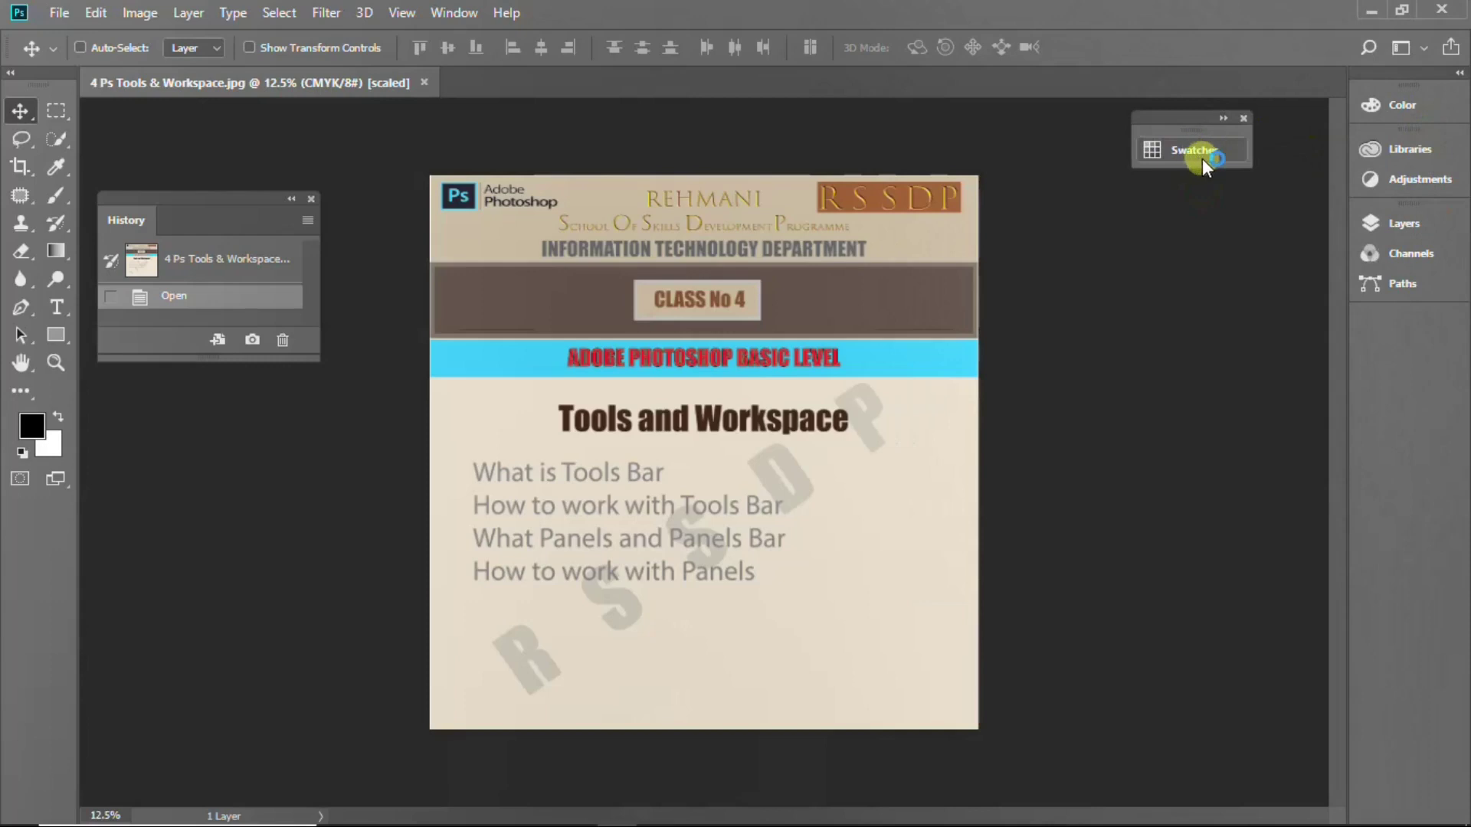
click(1223, 118)
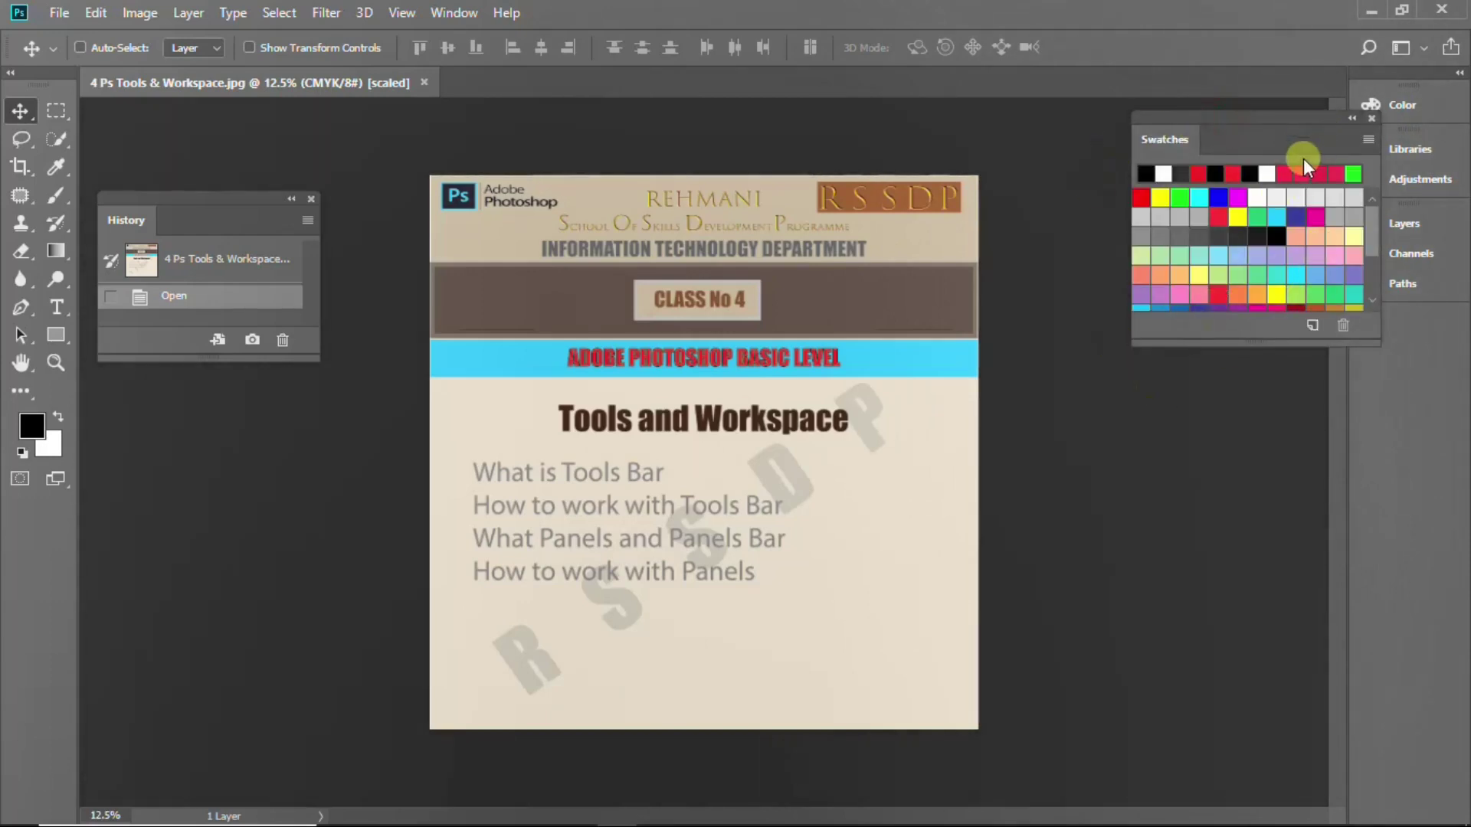
drag(1273, 139, 257, 429)
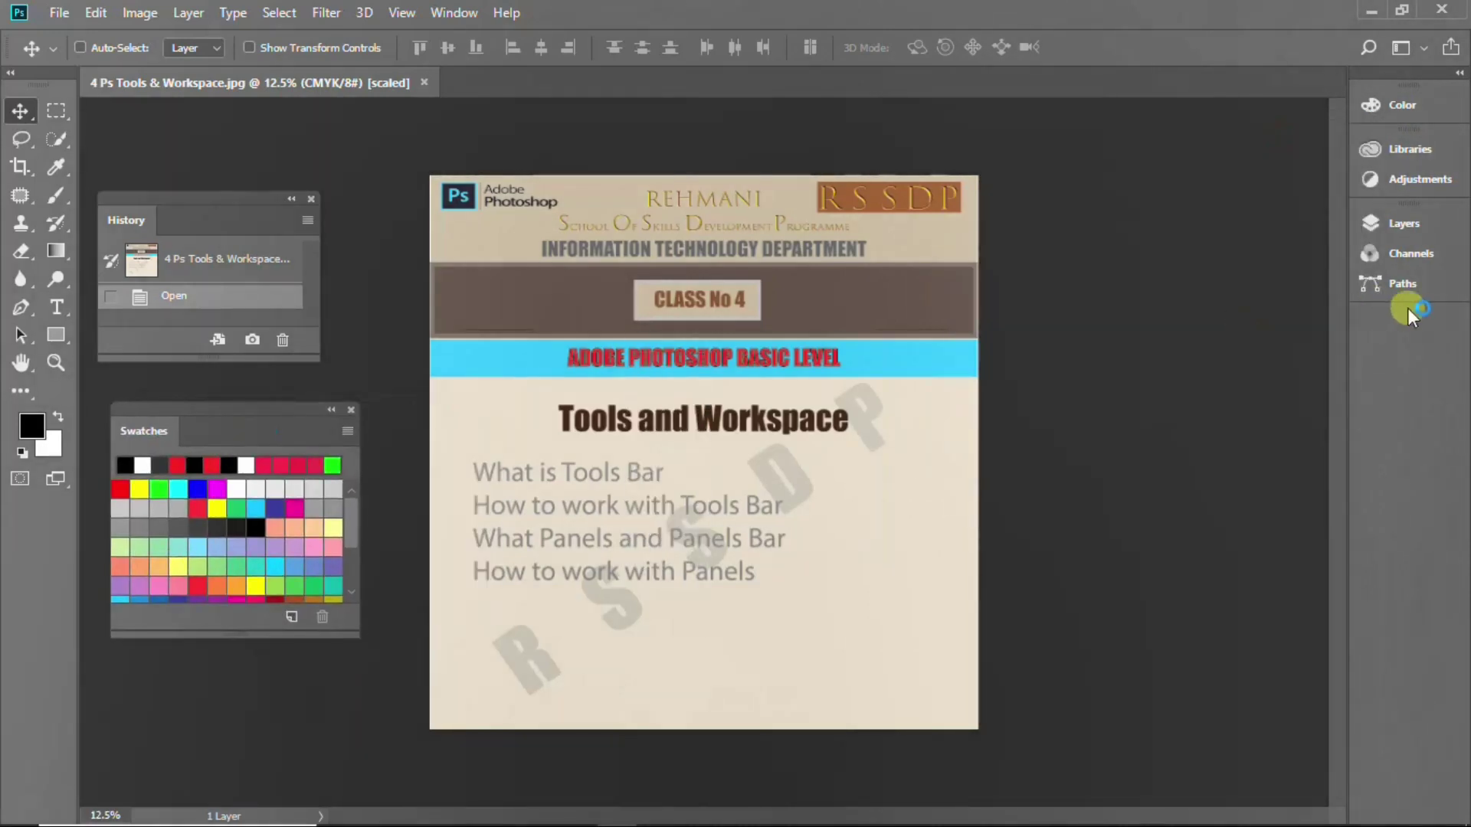
click(1412, 253)
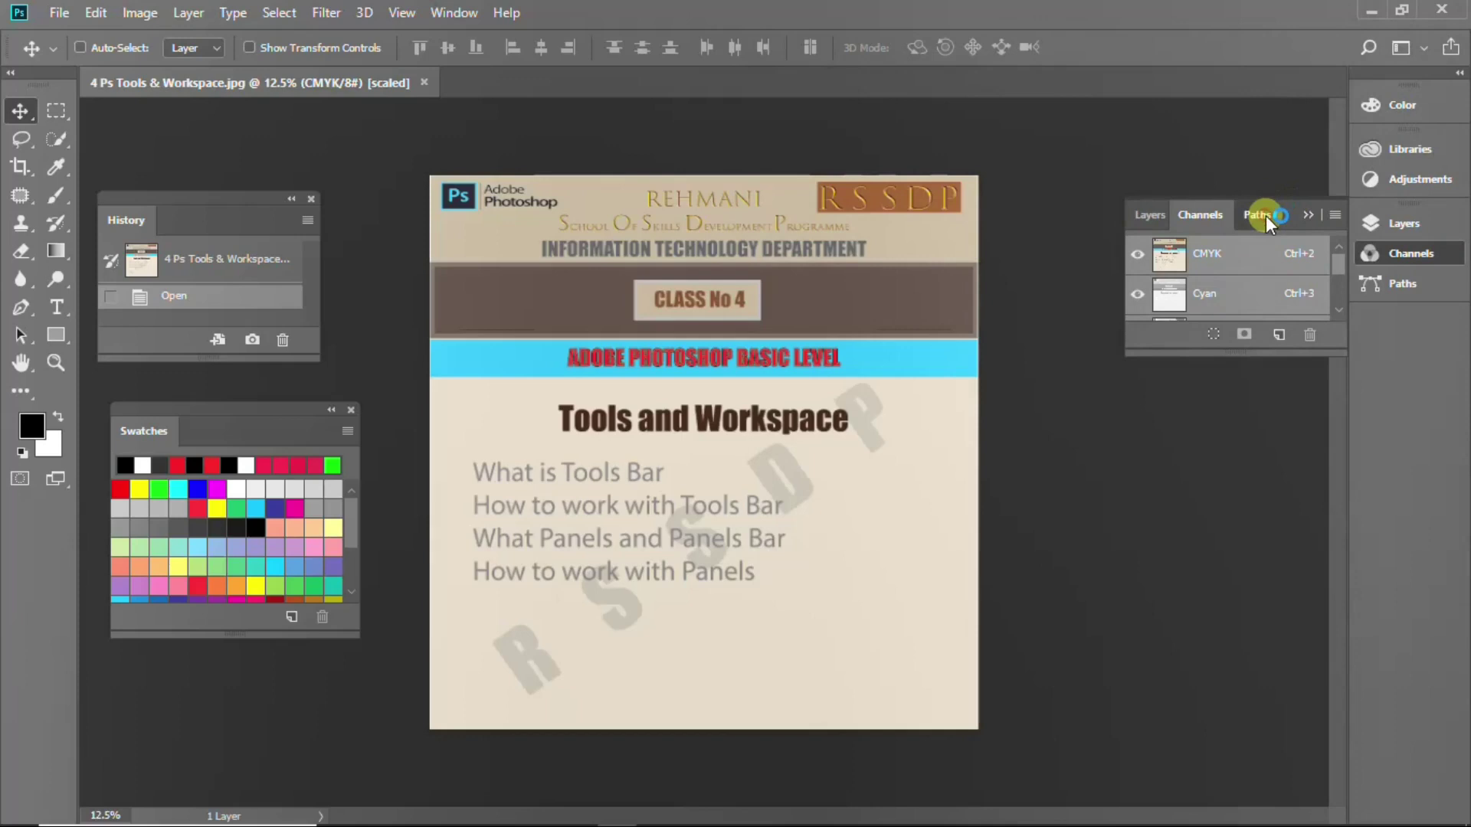
mouse_move(1266, 215)
mouse_down()
mouse_move(1250, 215)
mouse_move(1101, 582)
mouse_up()
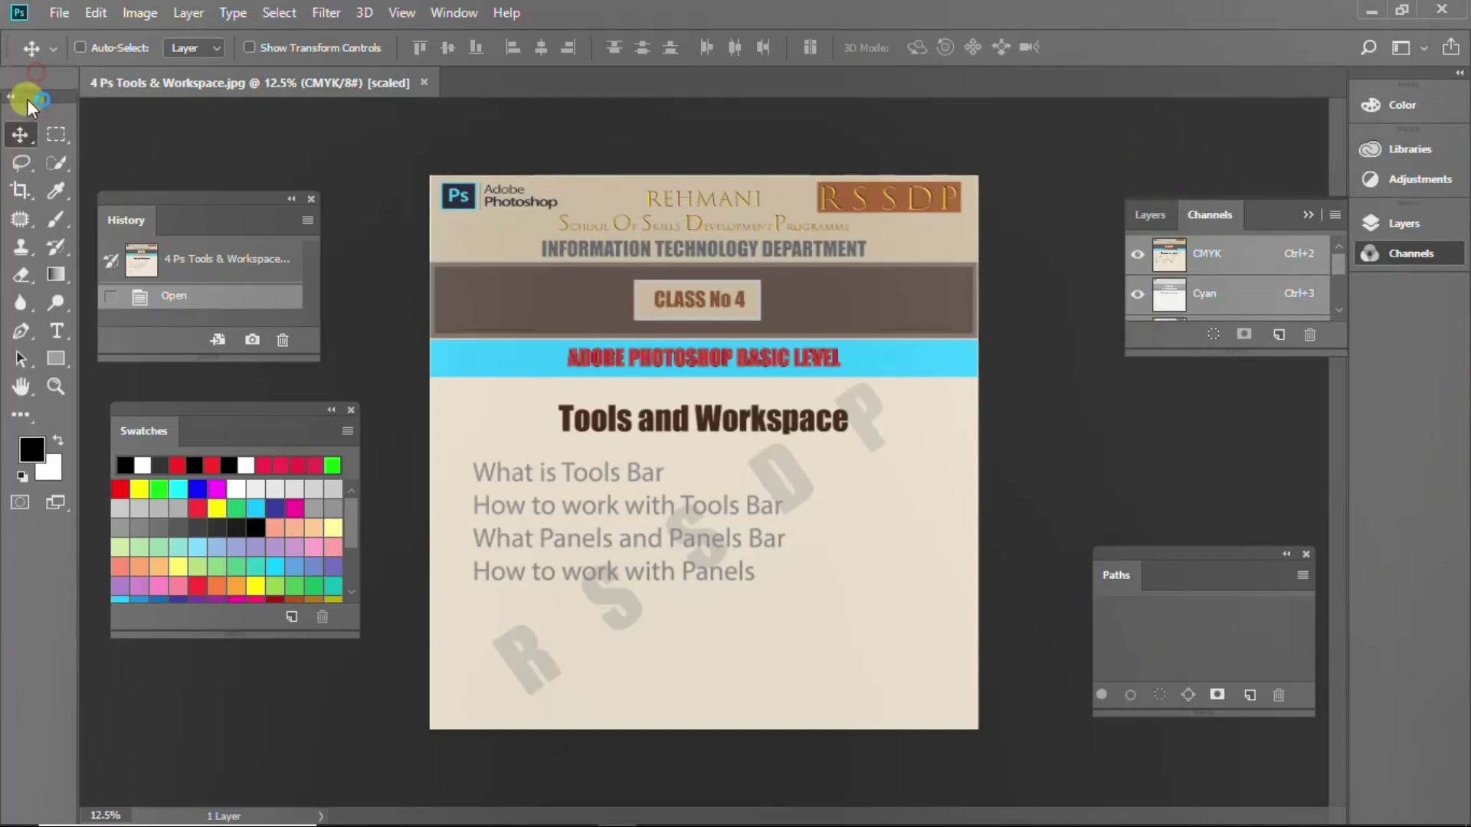
Float the Tools panel at the right and shift History and Swatches toward the upper left.
mouse_move(38, 75)
mouse_down()
mouse_move(1054, 121)
mouse_move(1423, 302)
mouse_up()
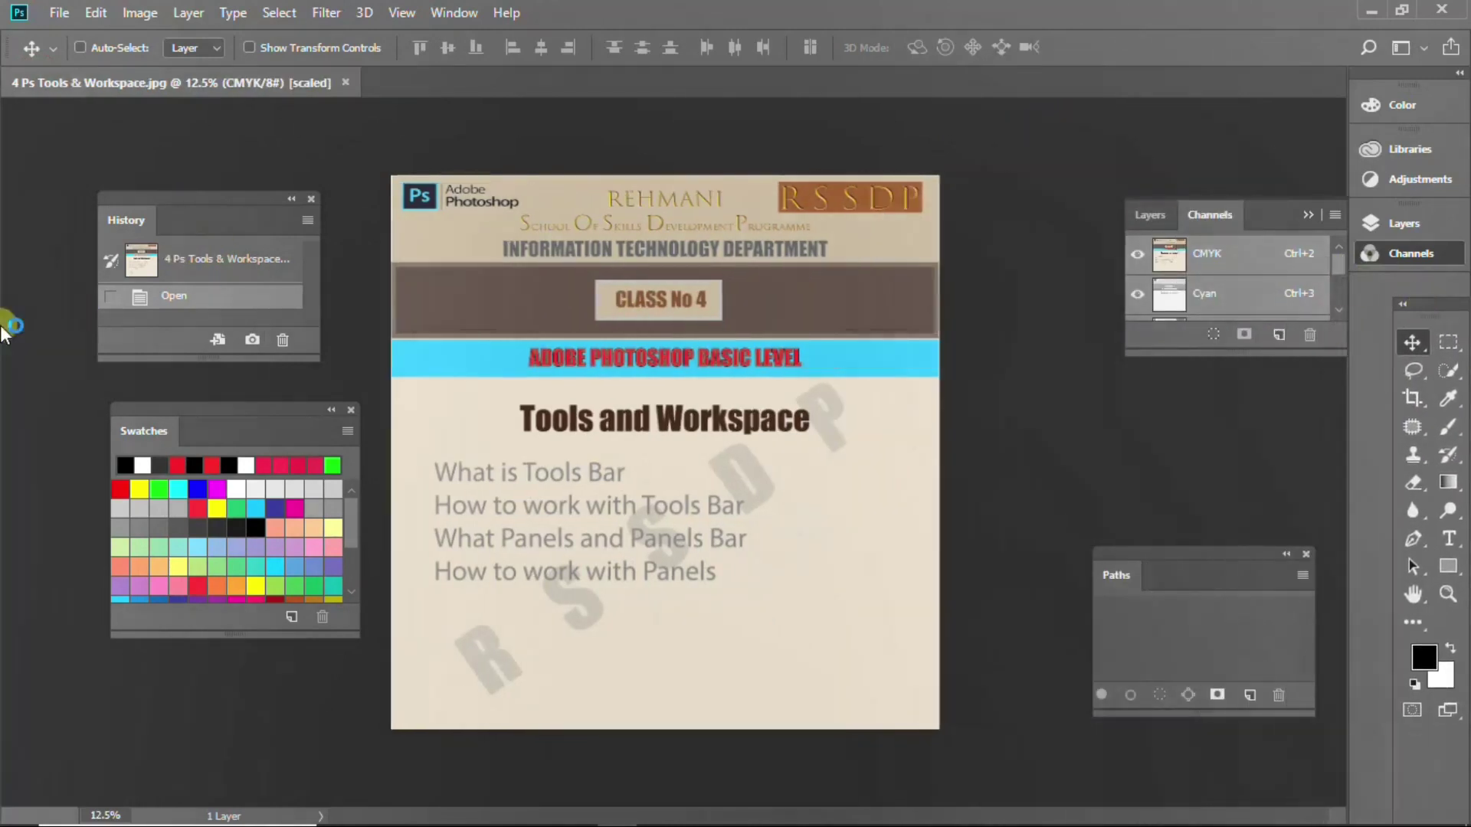
drag(219, 201, 161, 161)
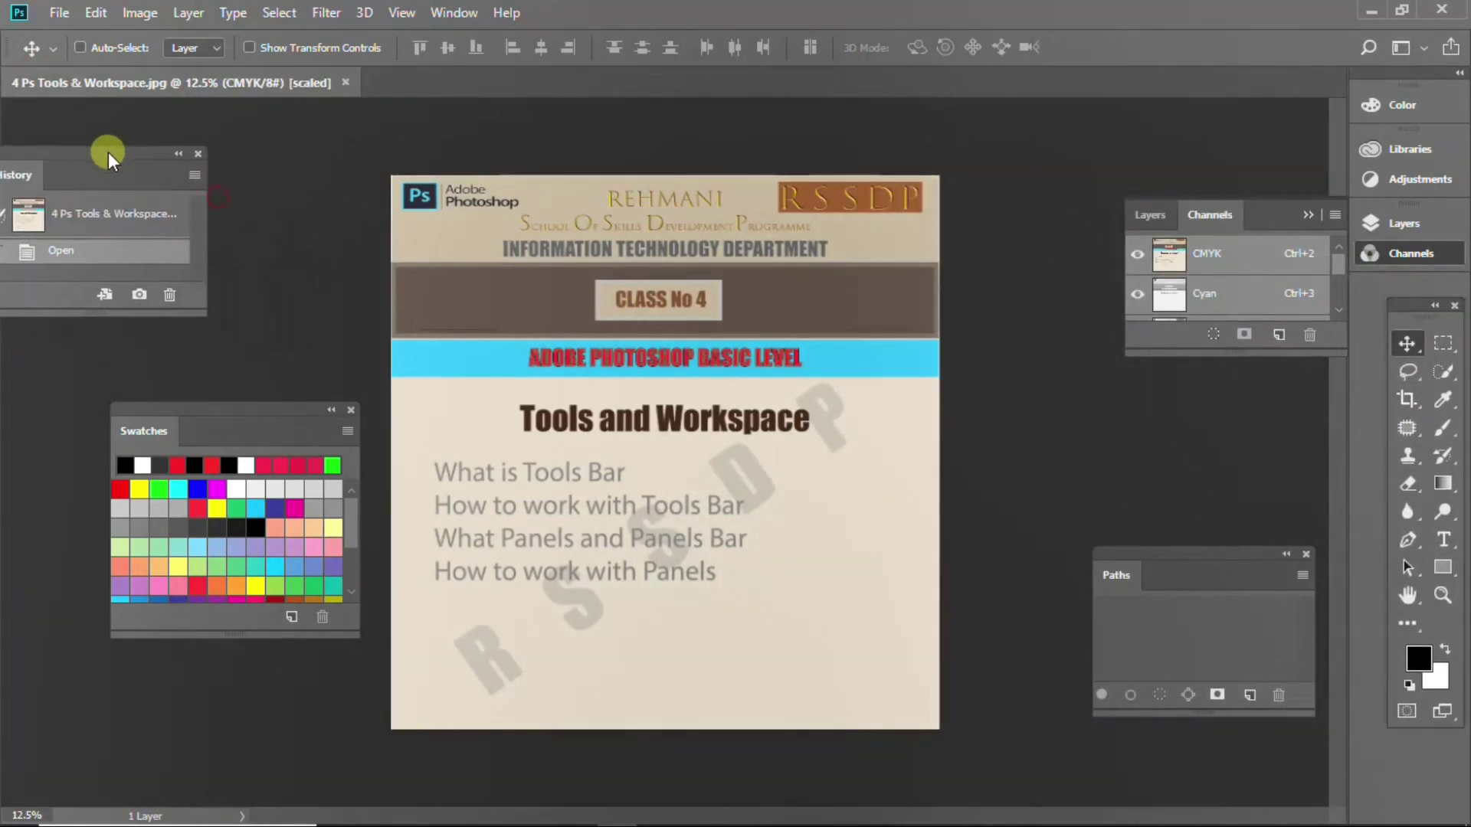
drag(254, 414, 161, 364)
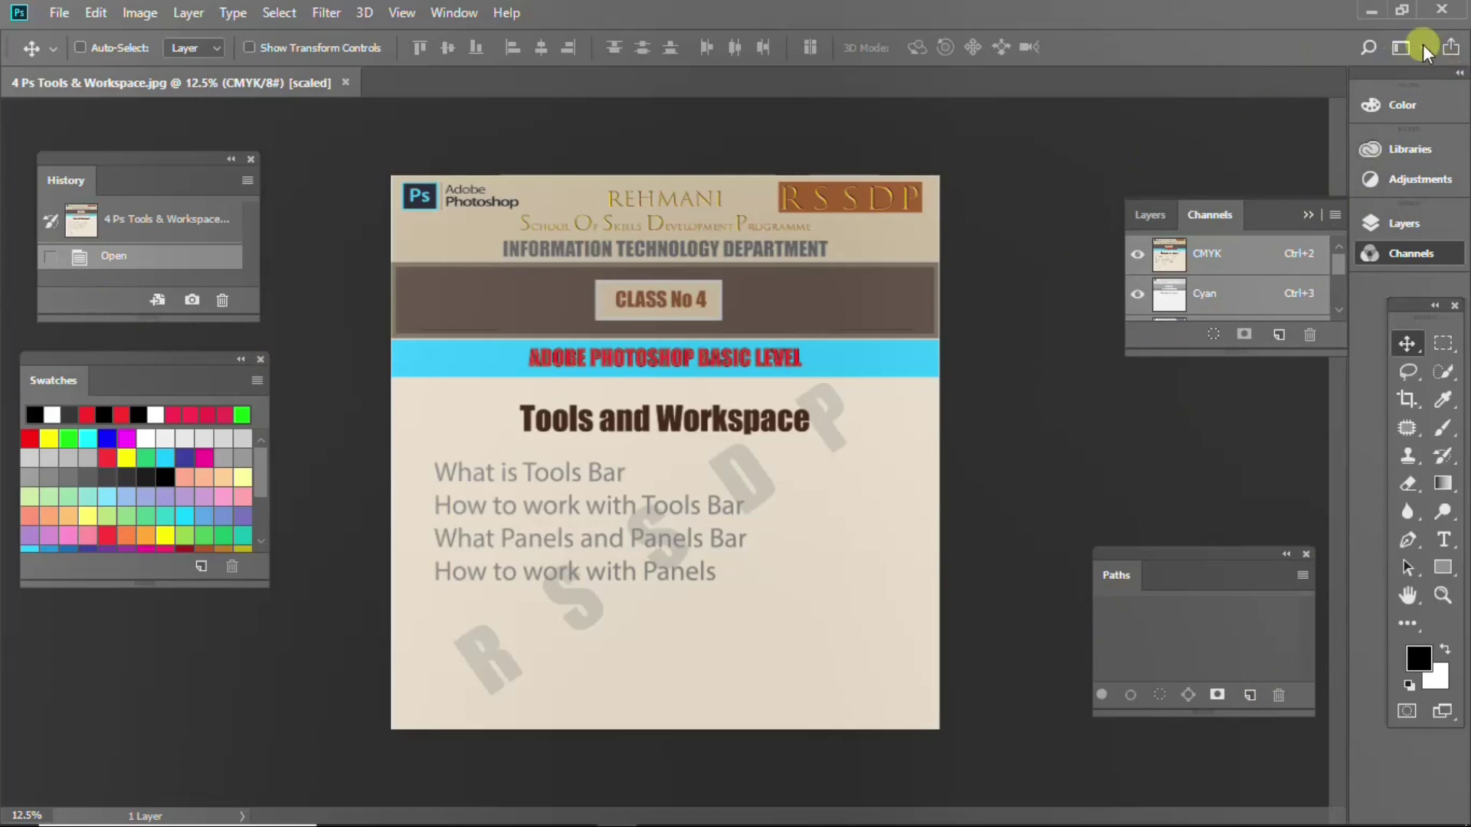
Reset Essentials, collapse the right dock panels to icons, and show tools in two columns.
click(1399, 50)
click(1343, 244)
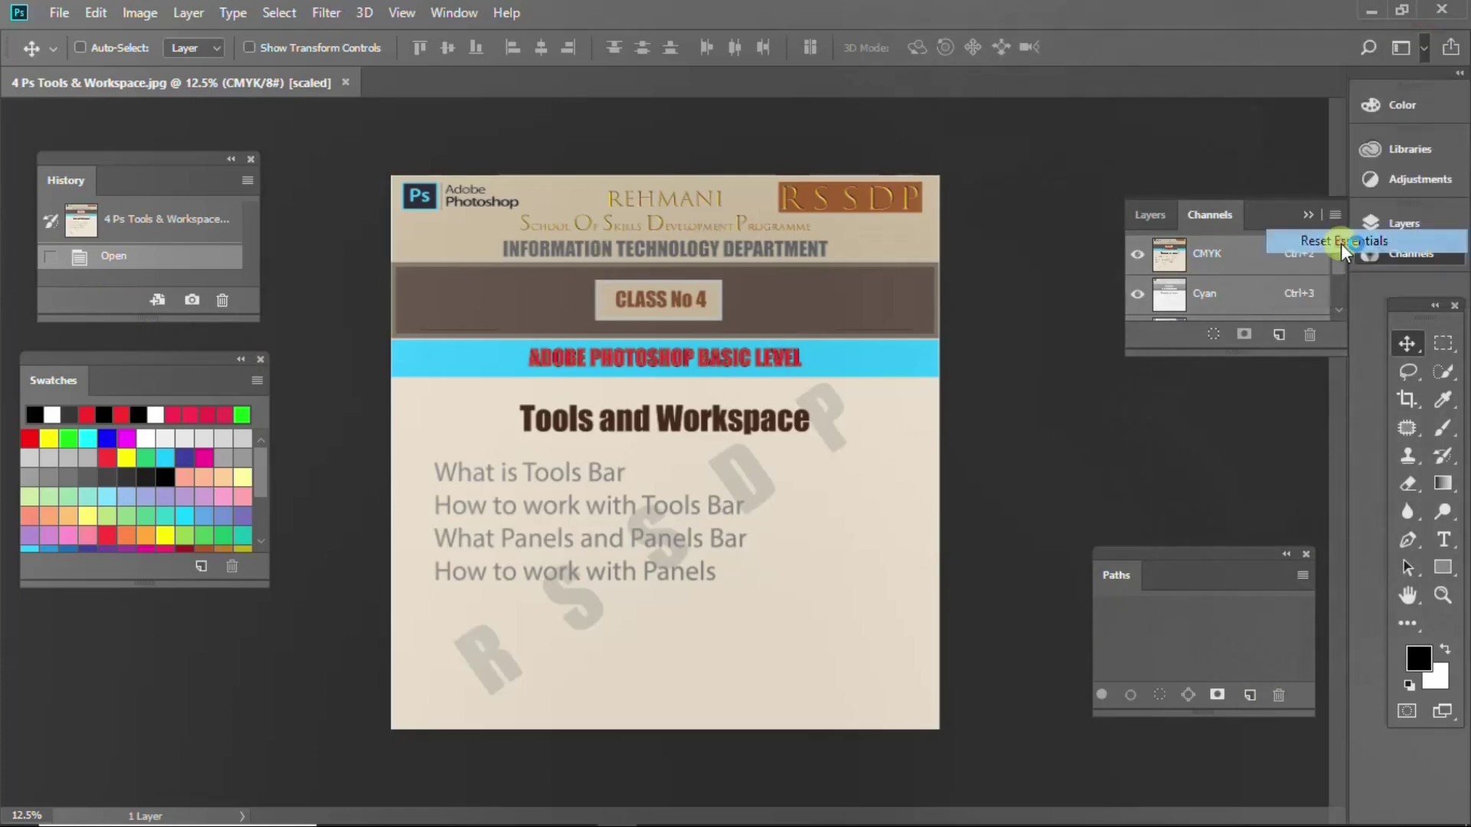
click(1460, 75)
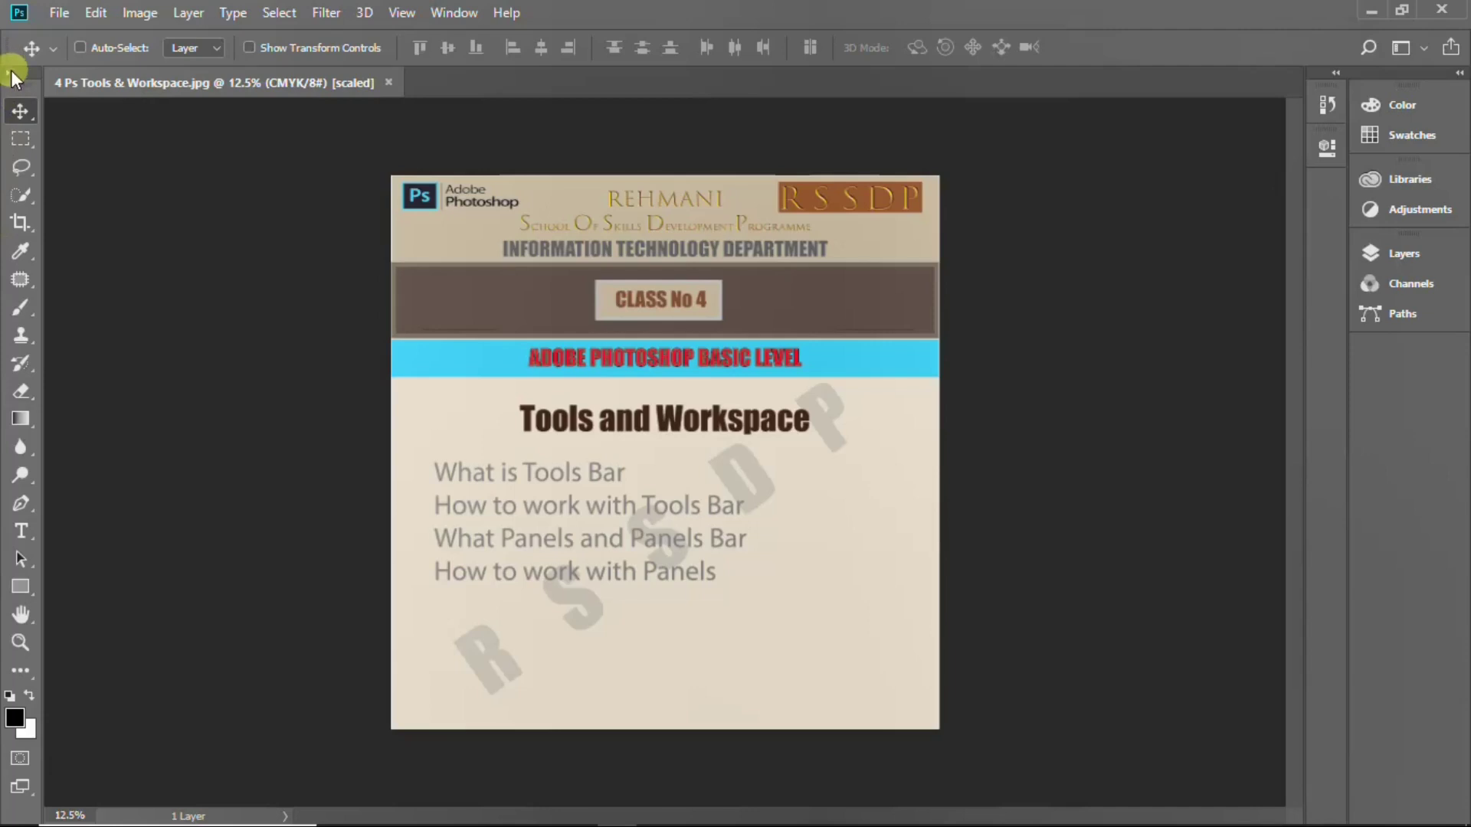
click(11, 73)
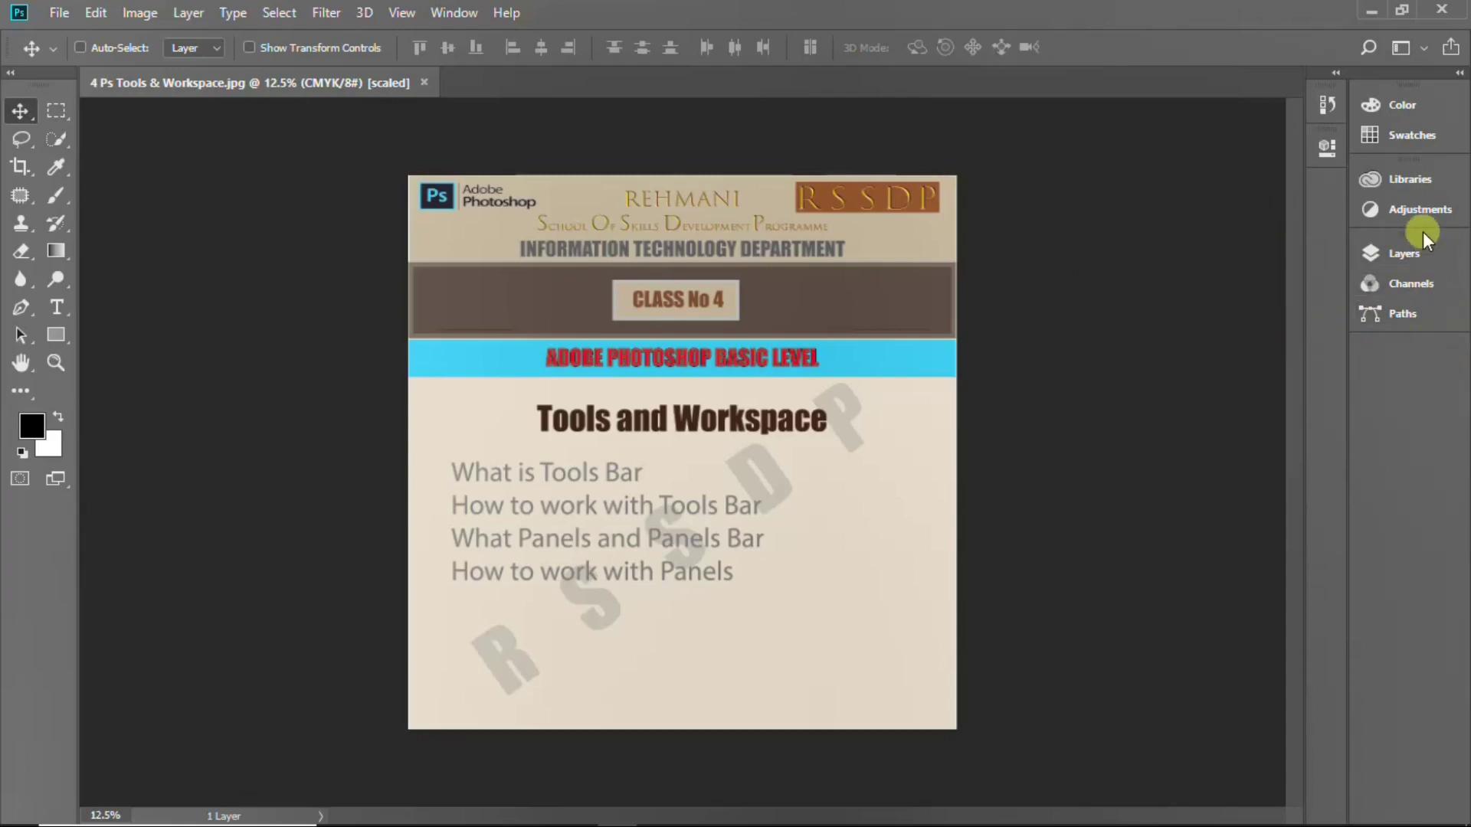
Drag the Layers/Channels/Paths group off the dock and split Layers and Channels into separate floating panels.
drag(1411, 242, 1113, 176)
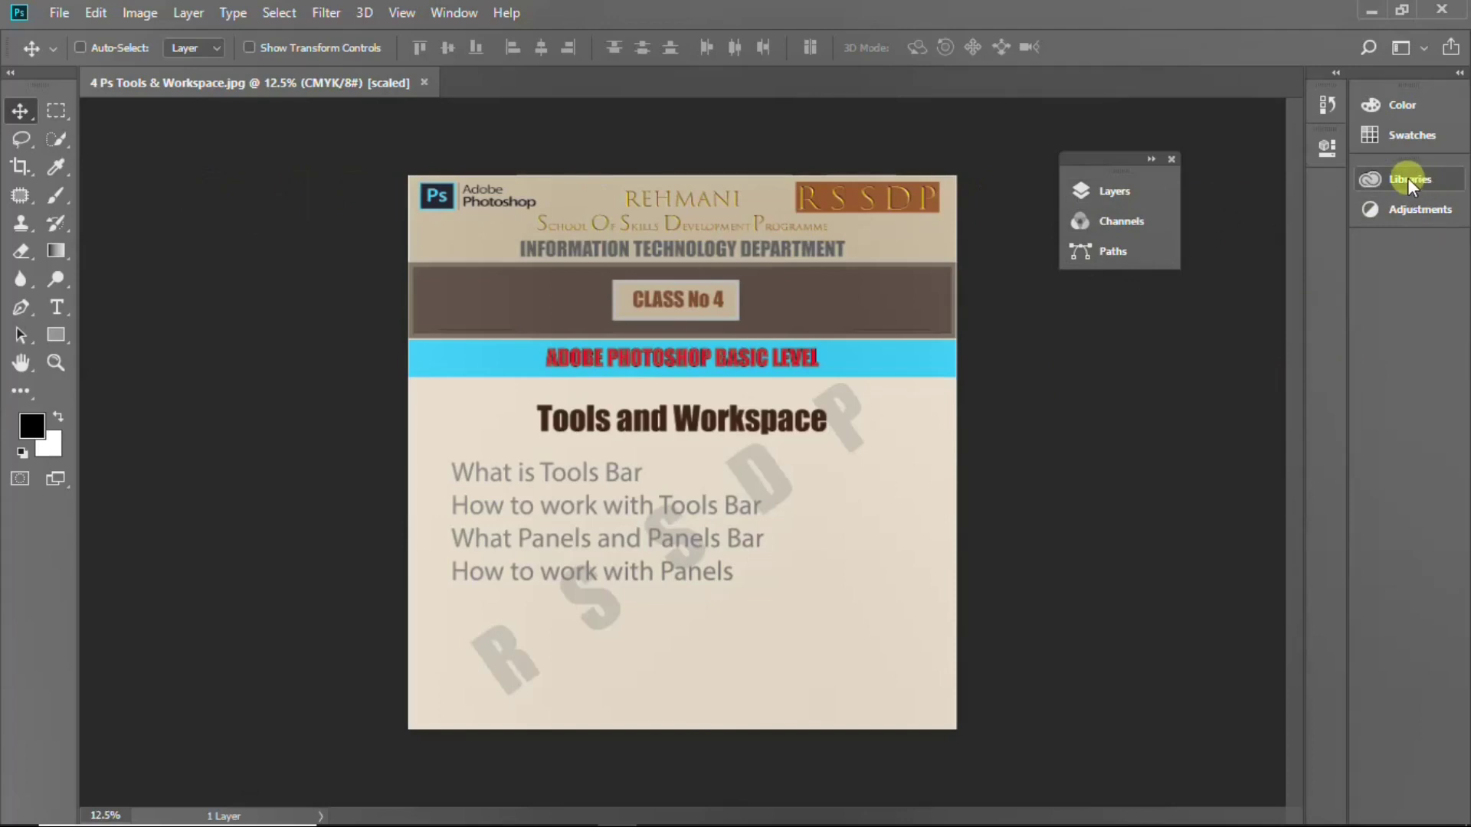
click(1408, 178)
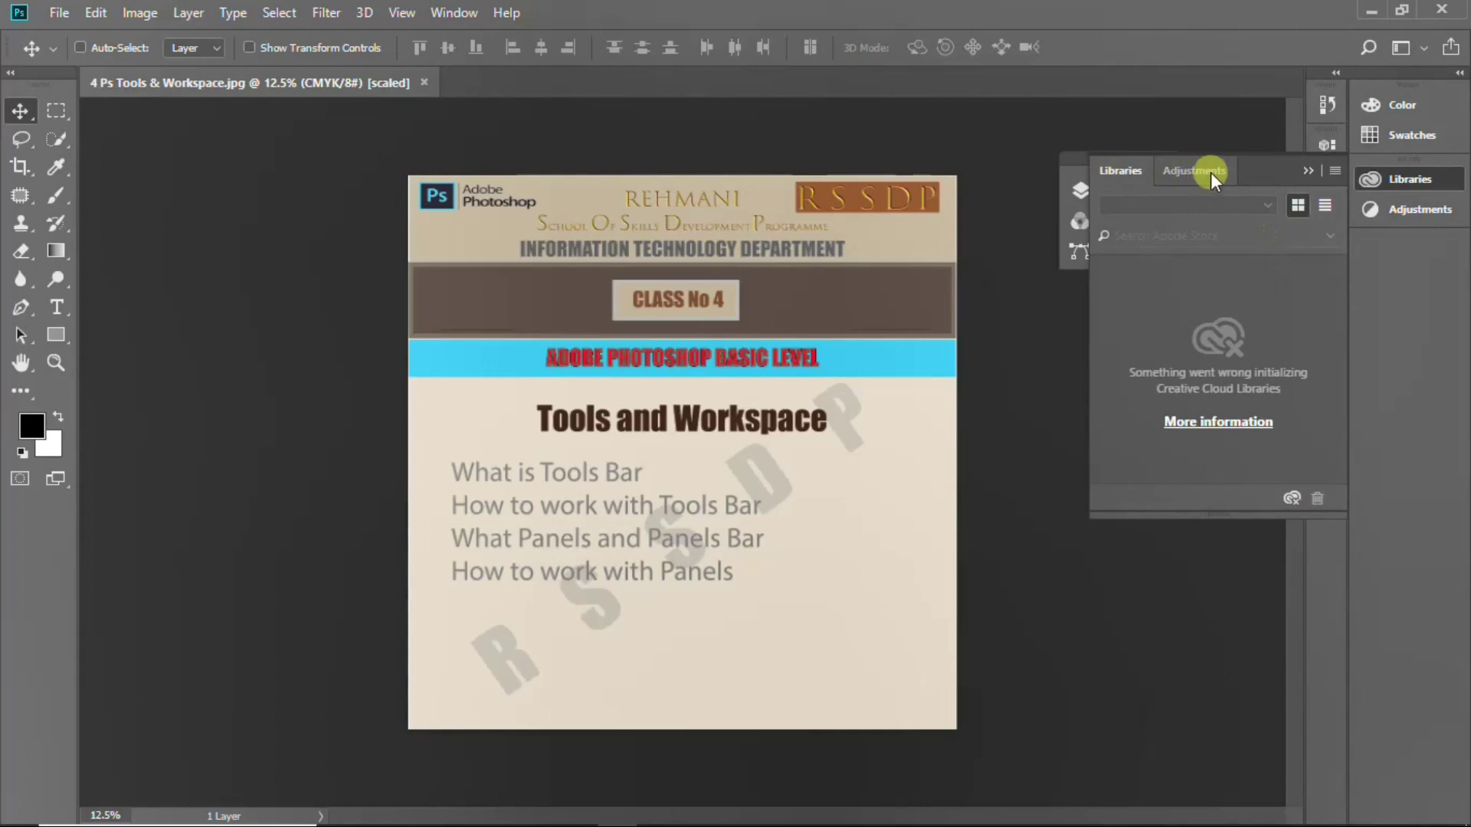
click(1308, 170)
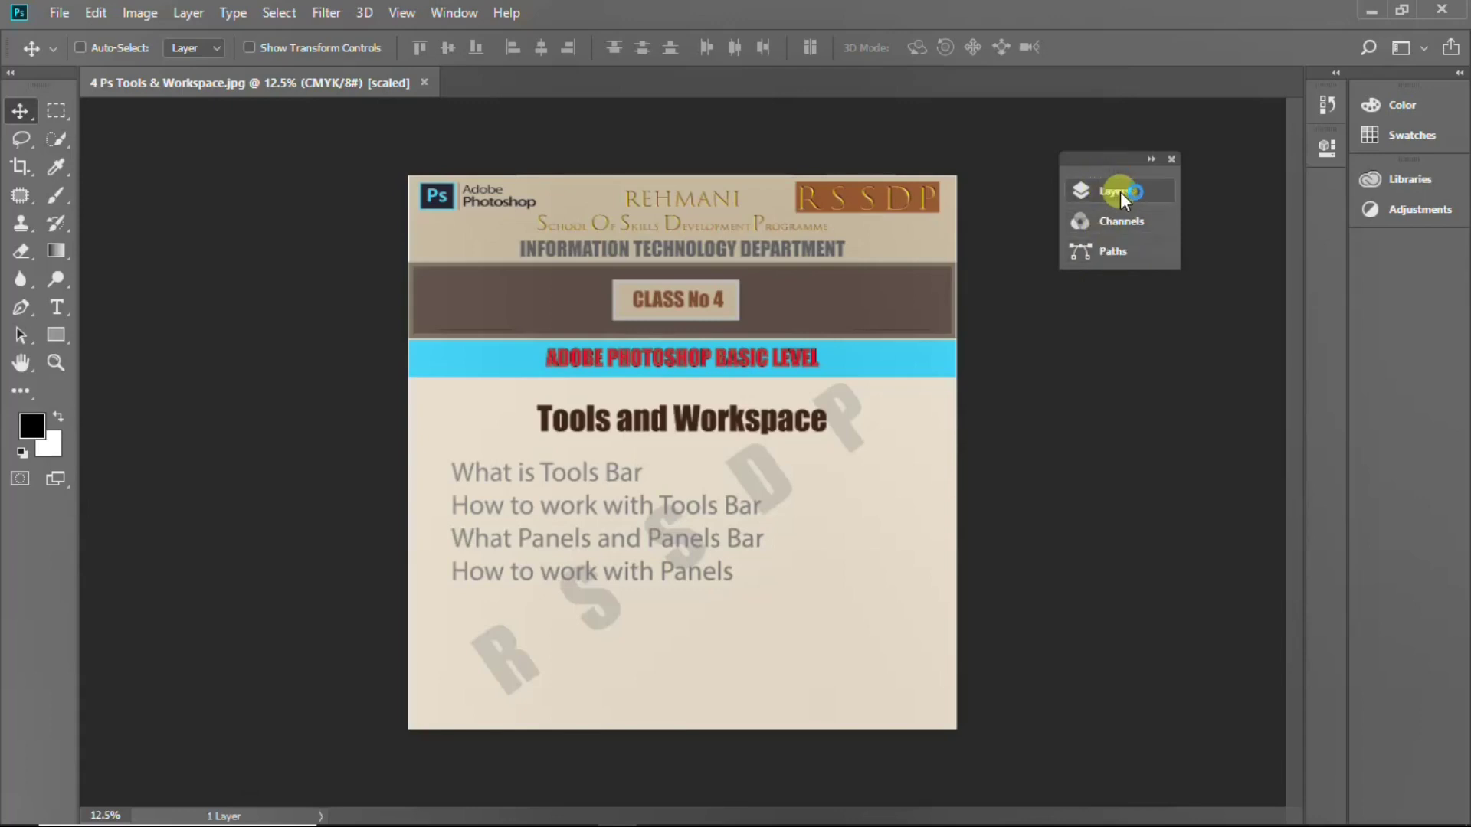
drag(1120, 192, 941, 138)
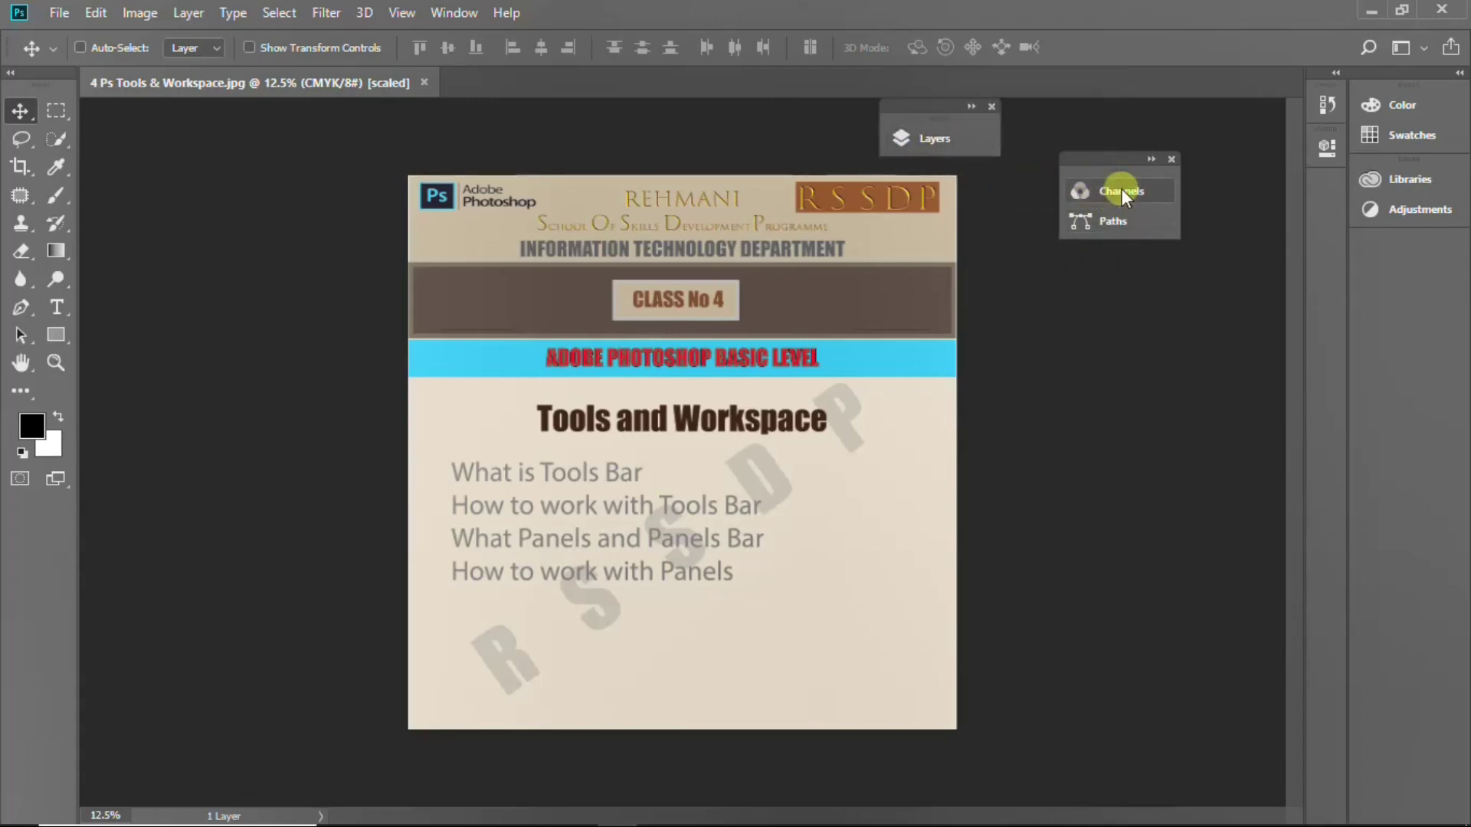
drag(1121, 192, 1027, 383)
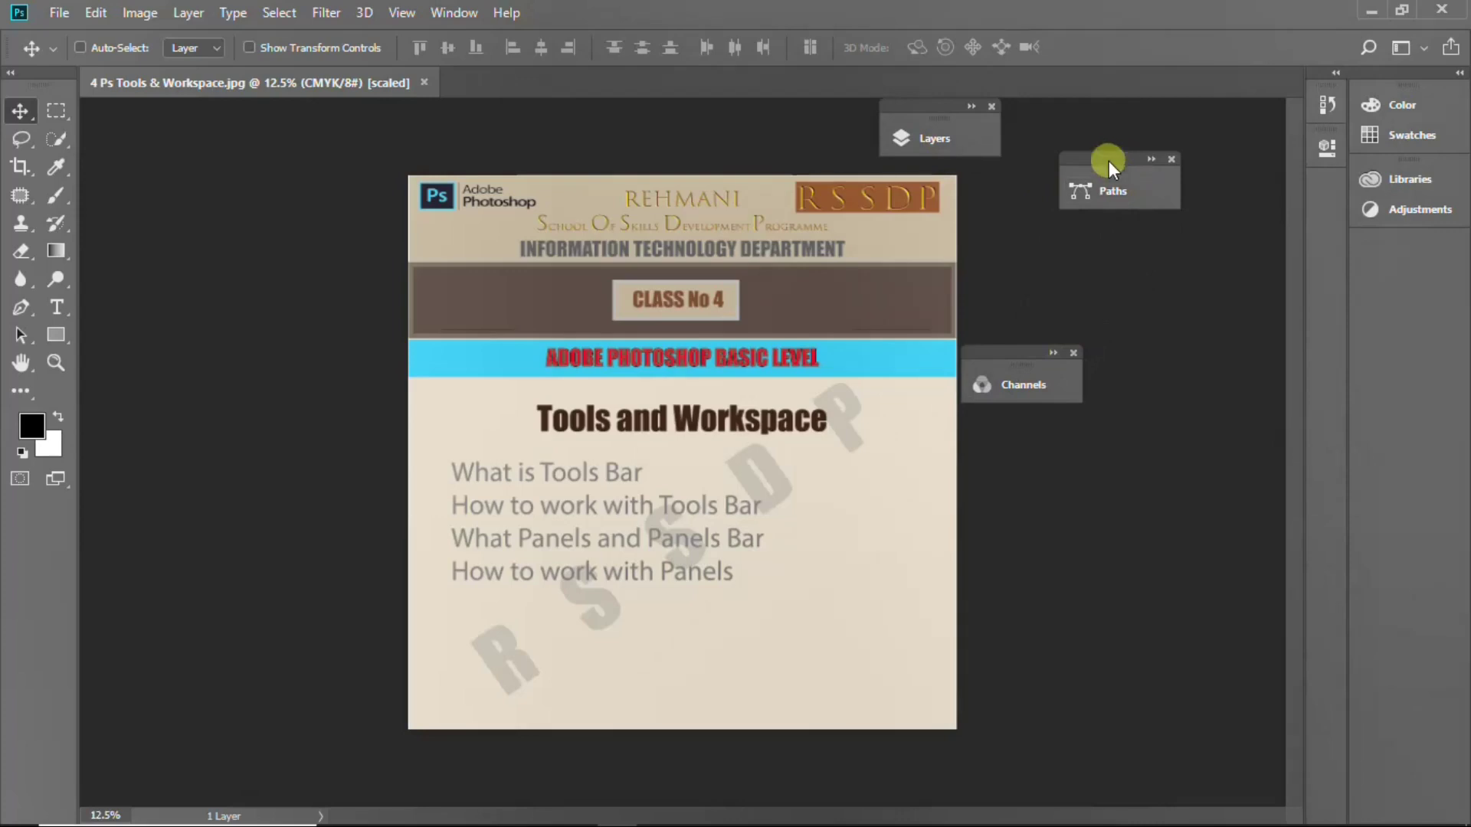
drag(1109, 163, 1143, 136)
drag(922, 112, 959, 142)
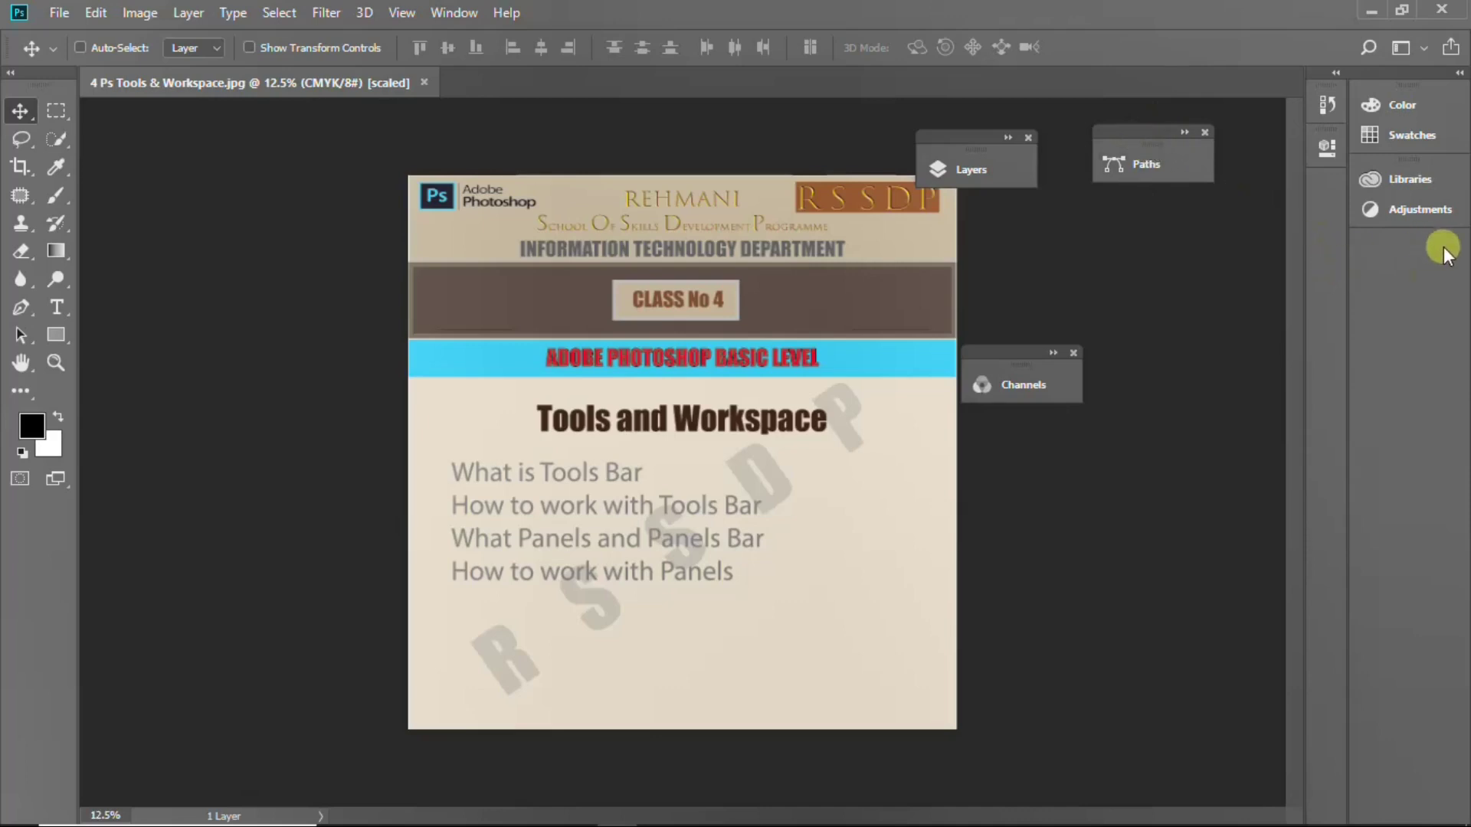
Open the Paragraph panel from the Window menu and move the Character/Paragraph group lower.
click(1116, 154)
click(442, 14)
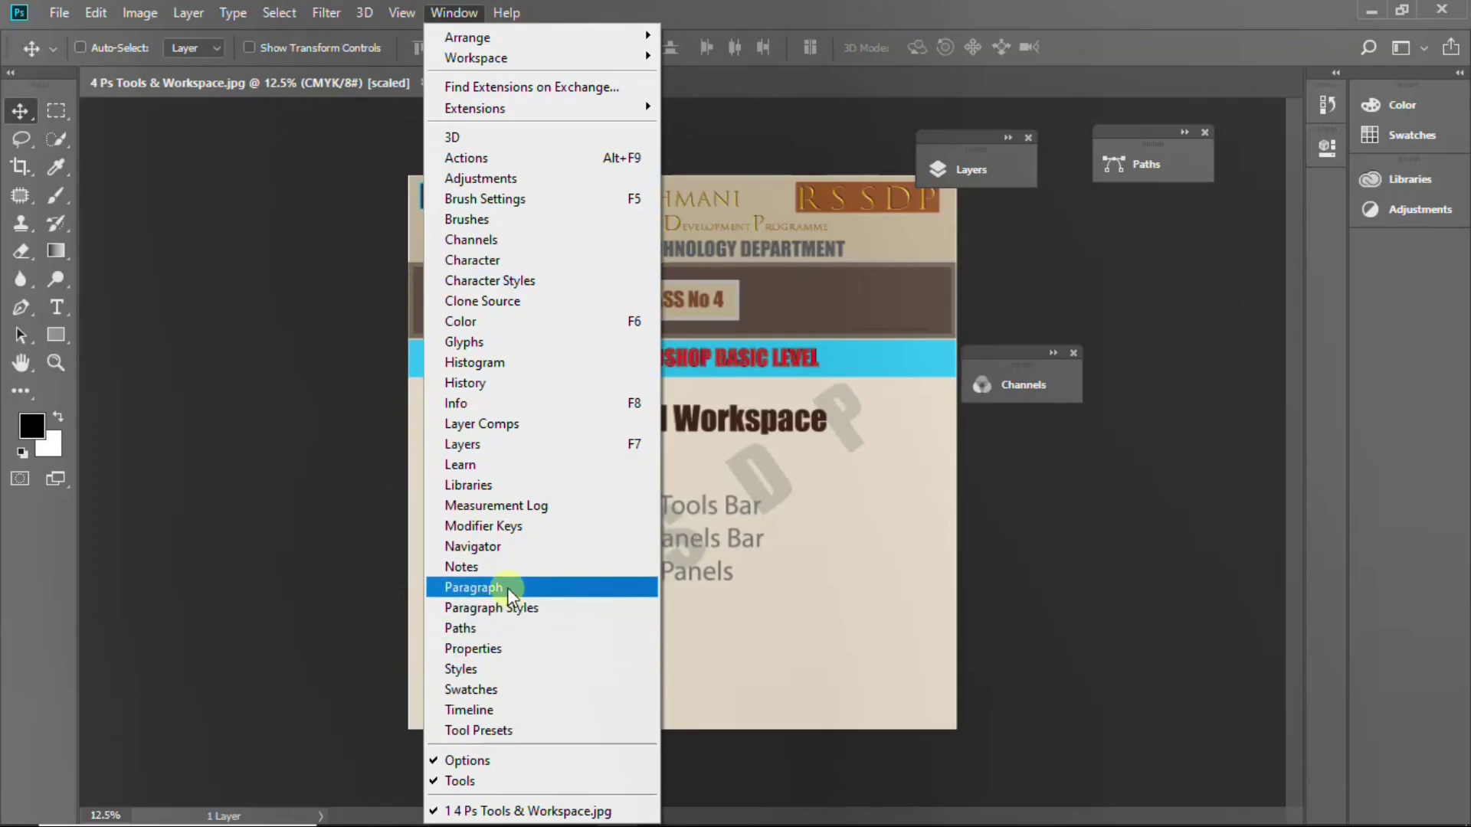
click(507, 587)
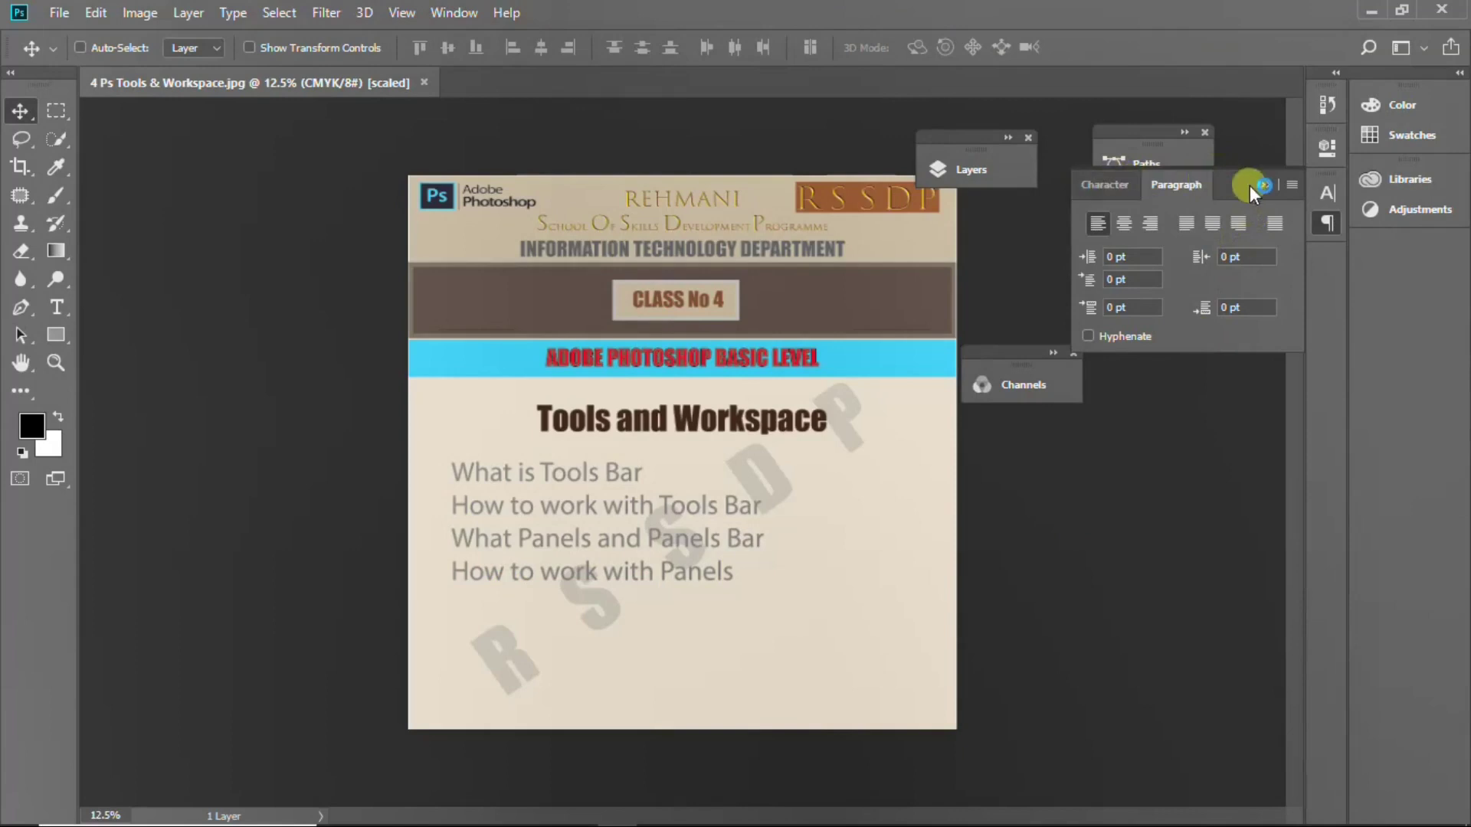
drag(1241, 182, 1149, 500)
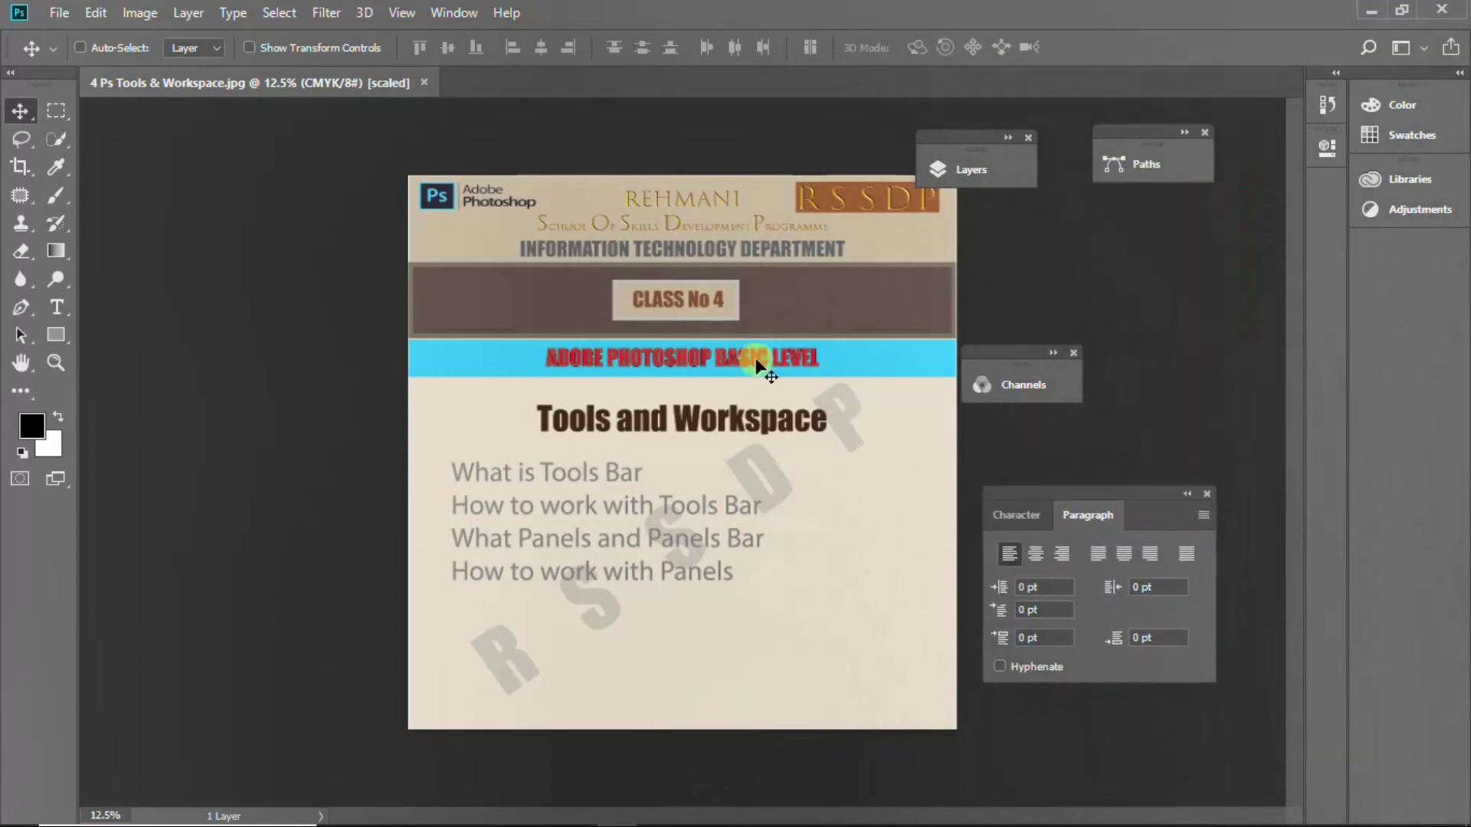
Open Paragraph Styles and tear Paragraph Styles and Paragraph out as separate floating panels.
click(450, 11)
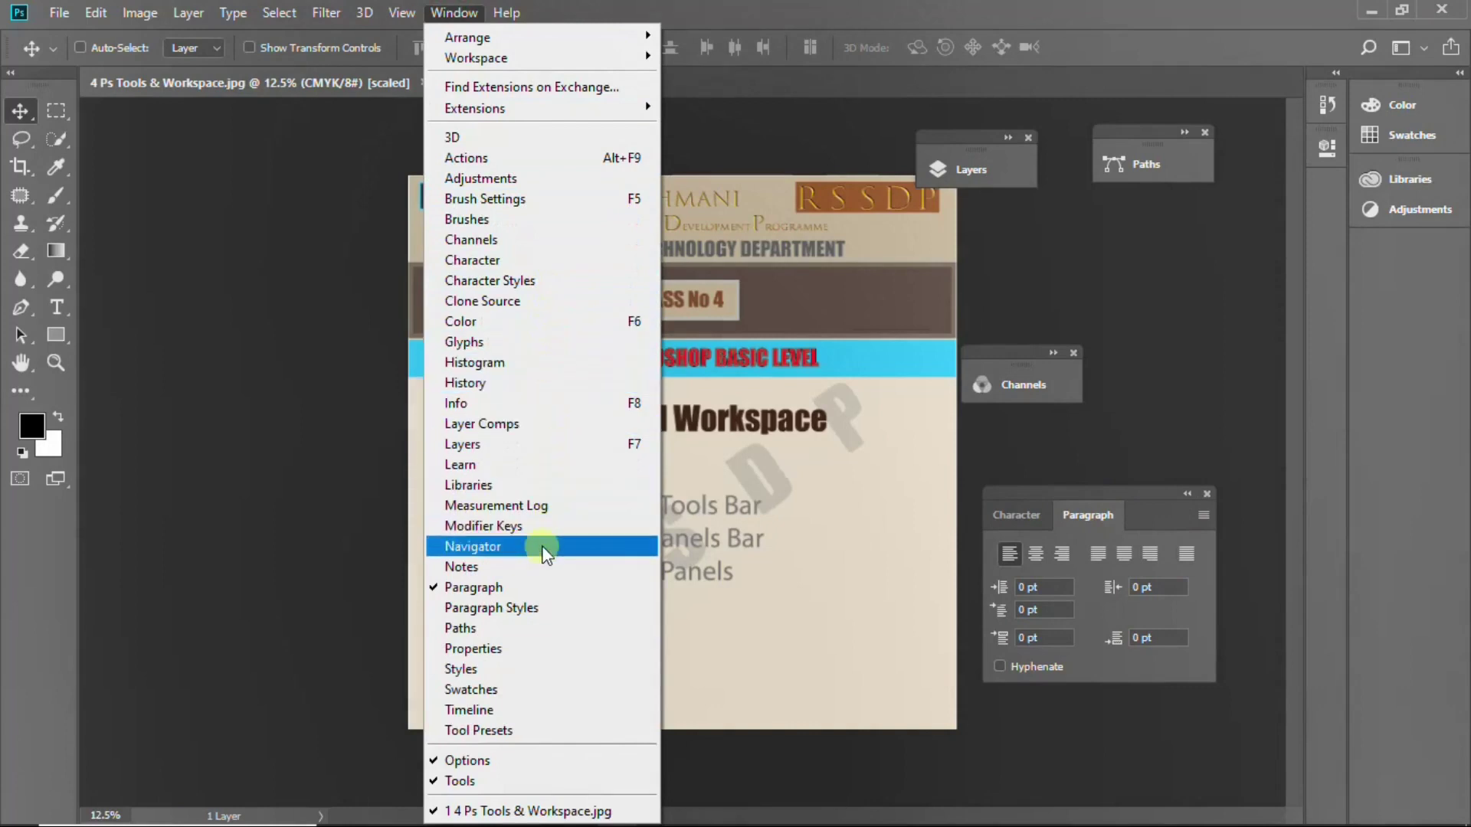
click(561, 608)
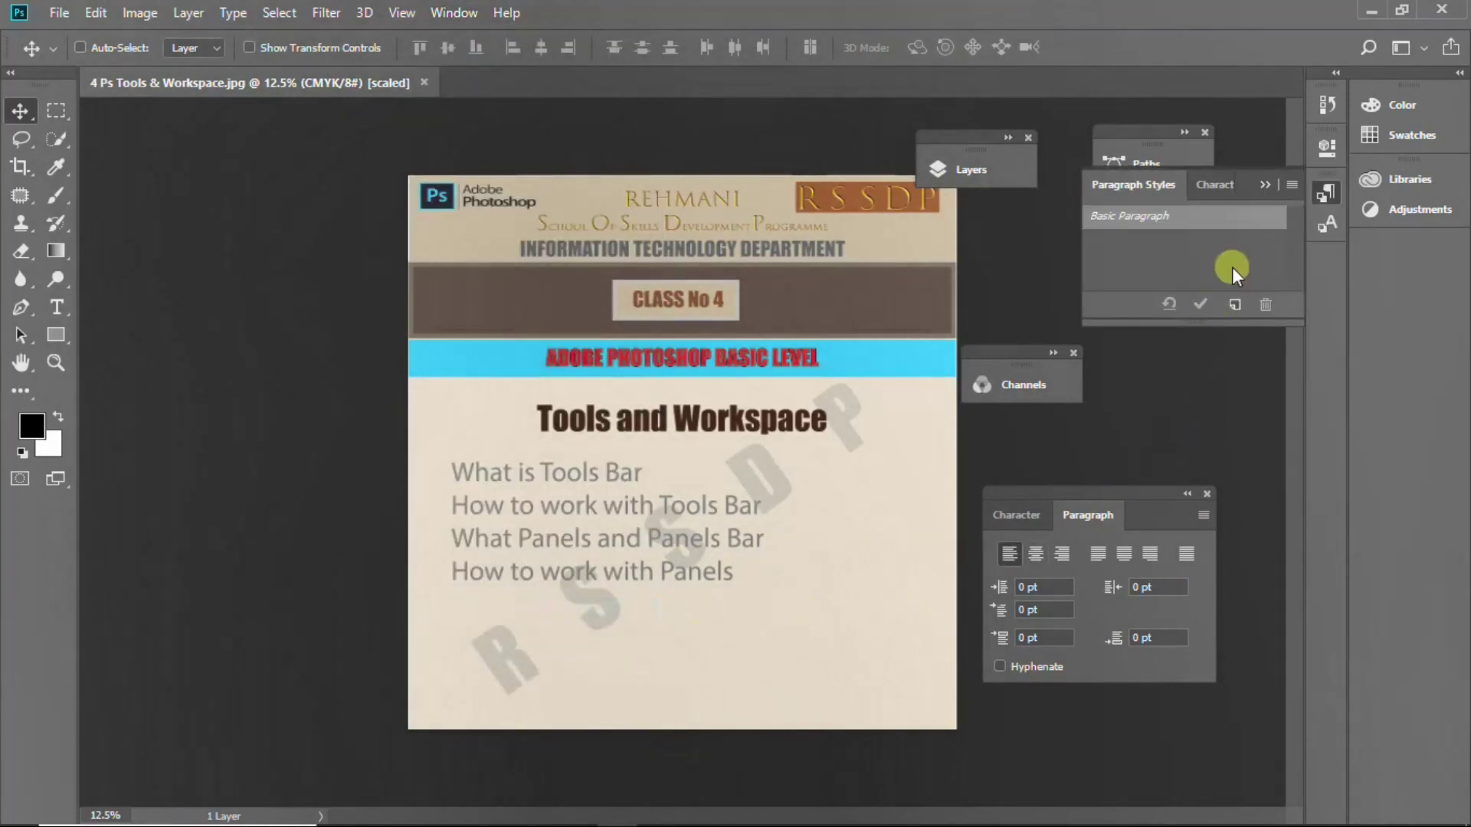
drag(1155, 180, 687, 472)
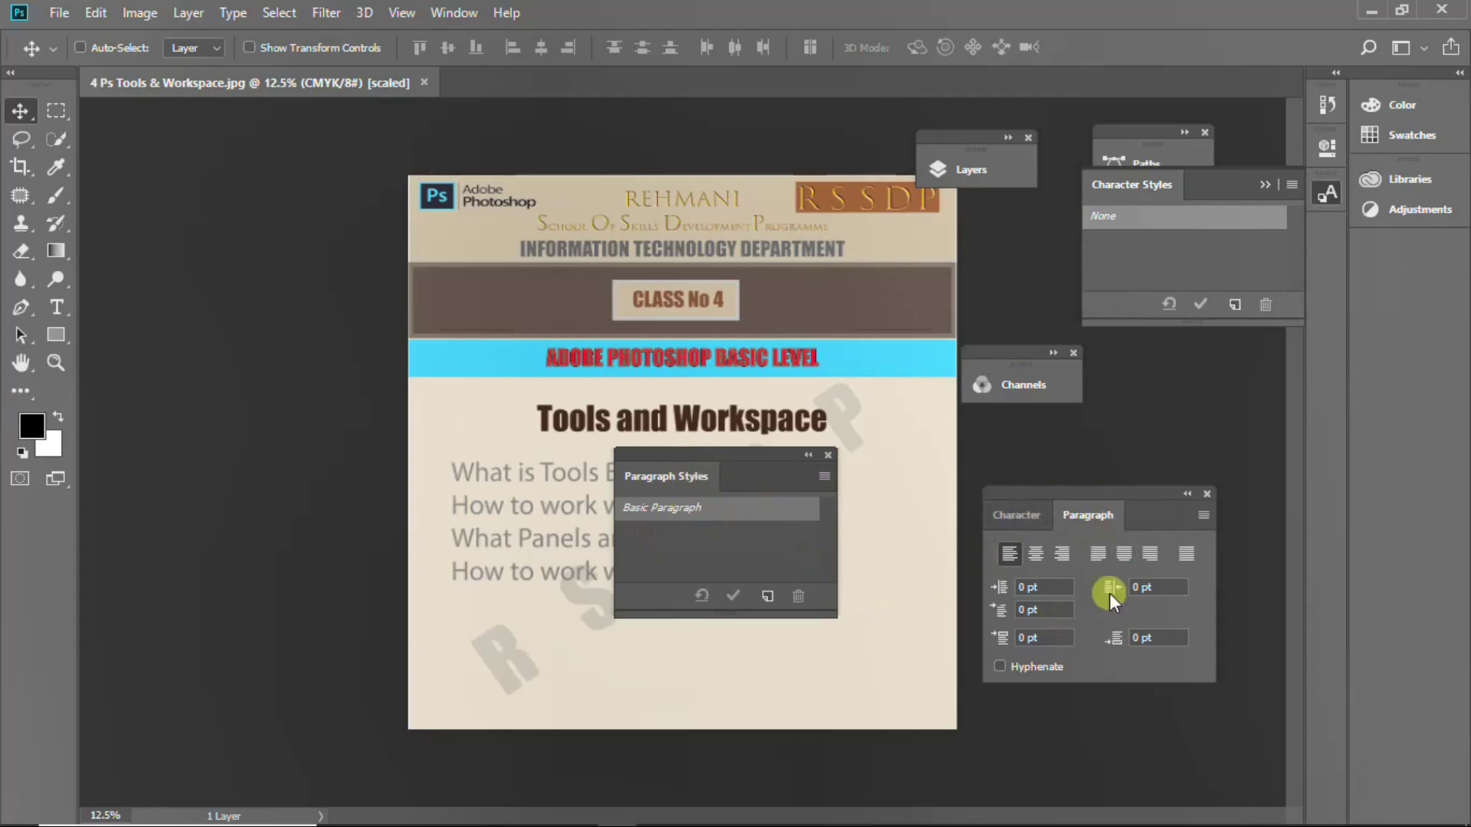
mouse_move(1101, 513)
mouse_down()
mouse_move(953, 619)
mouse_move(853, 620)
mouse_up()
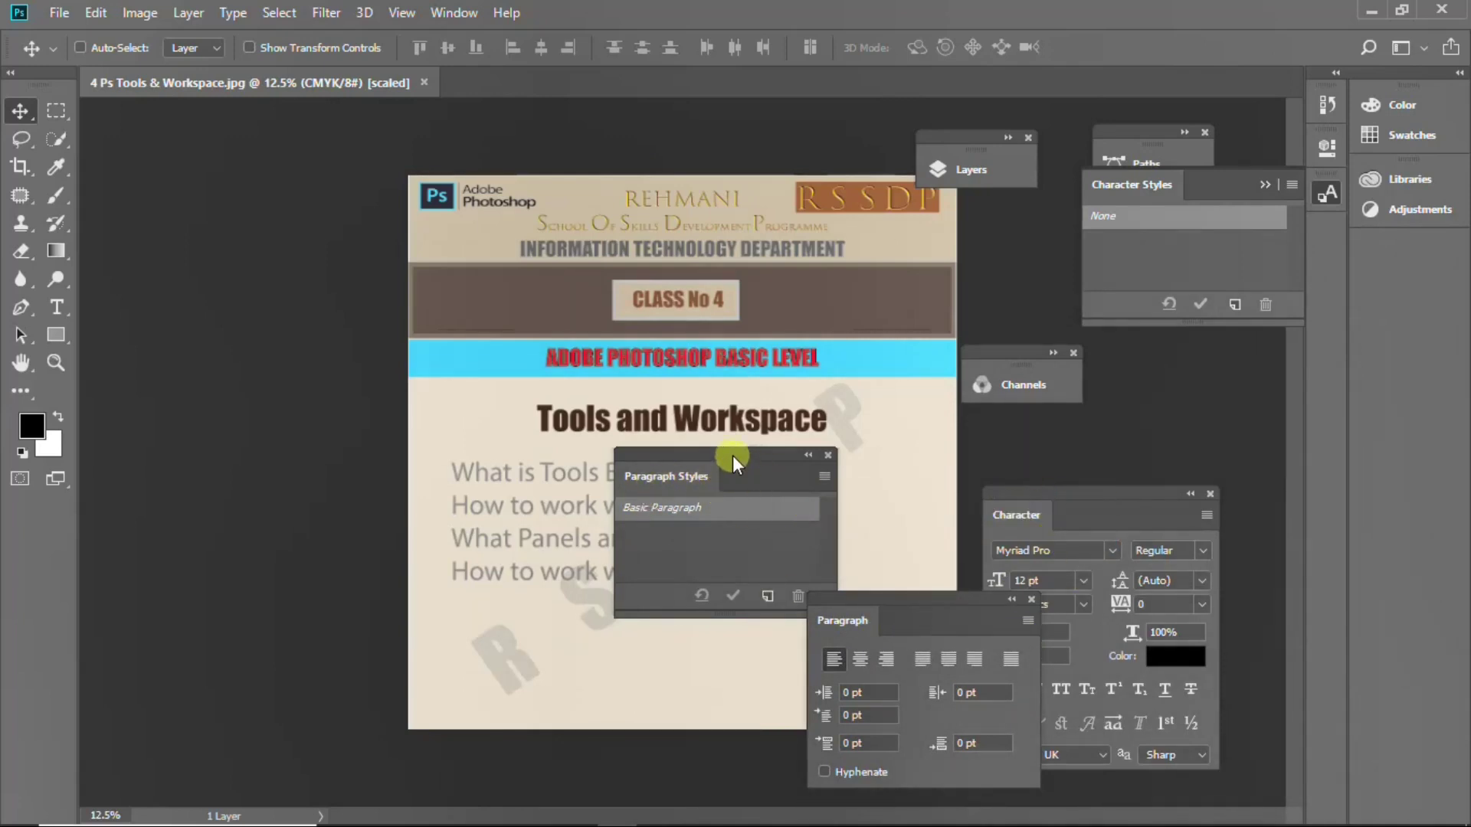
mouse_move(732, 455)
mouse_down()
mouse_move(732, 480)
mouse_move(1095, 544)
mouse_up()
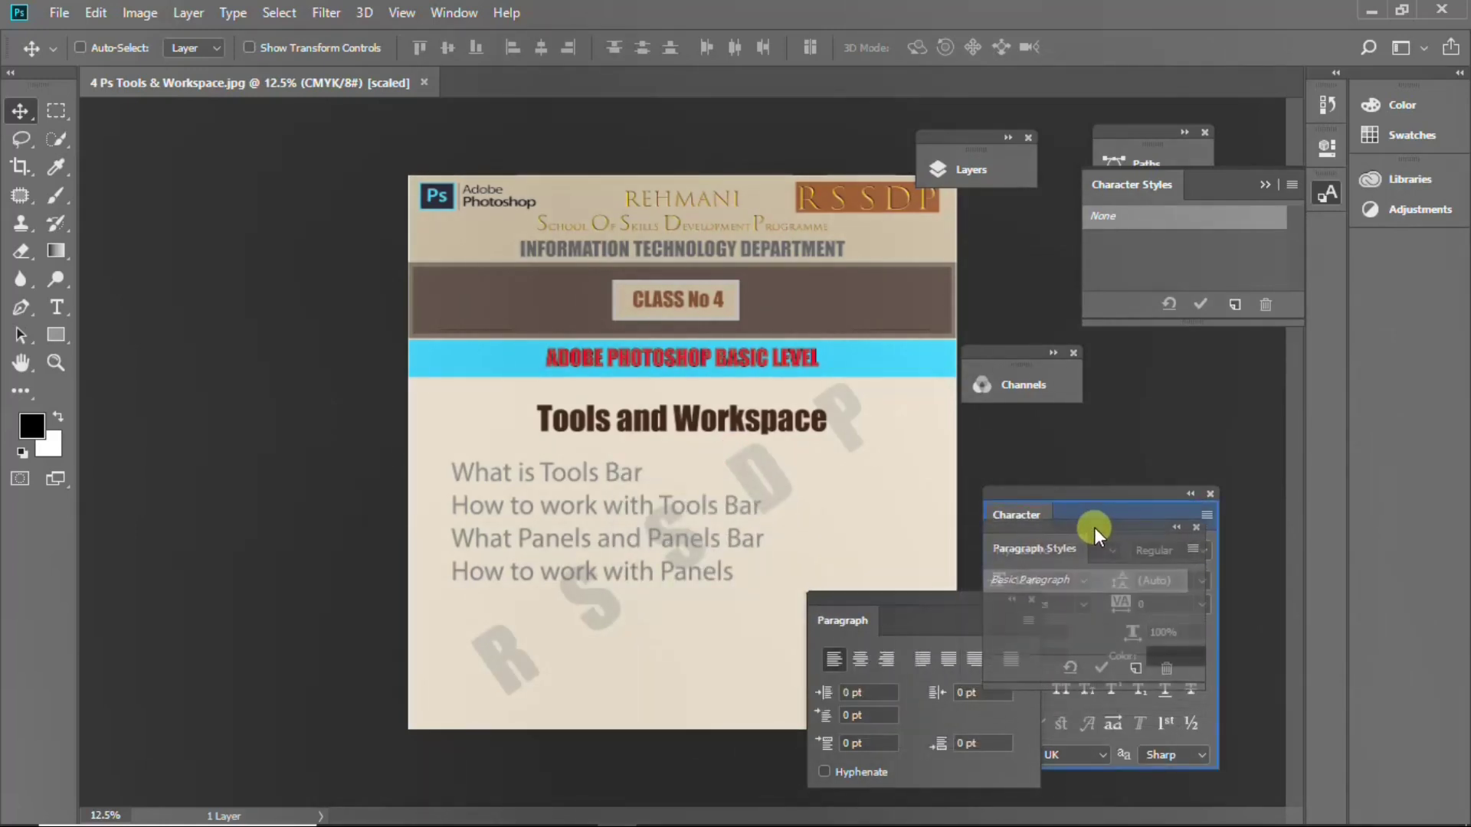
drag(1096, 544, 1094, 527)
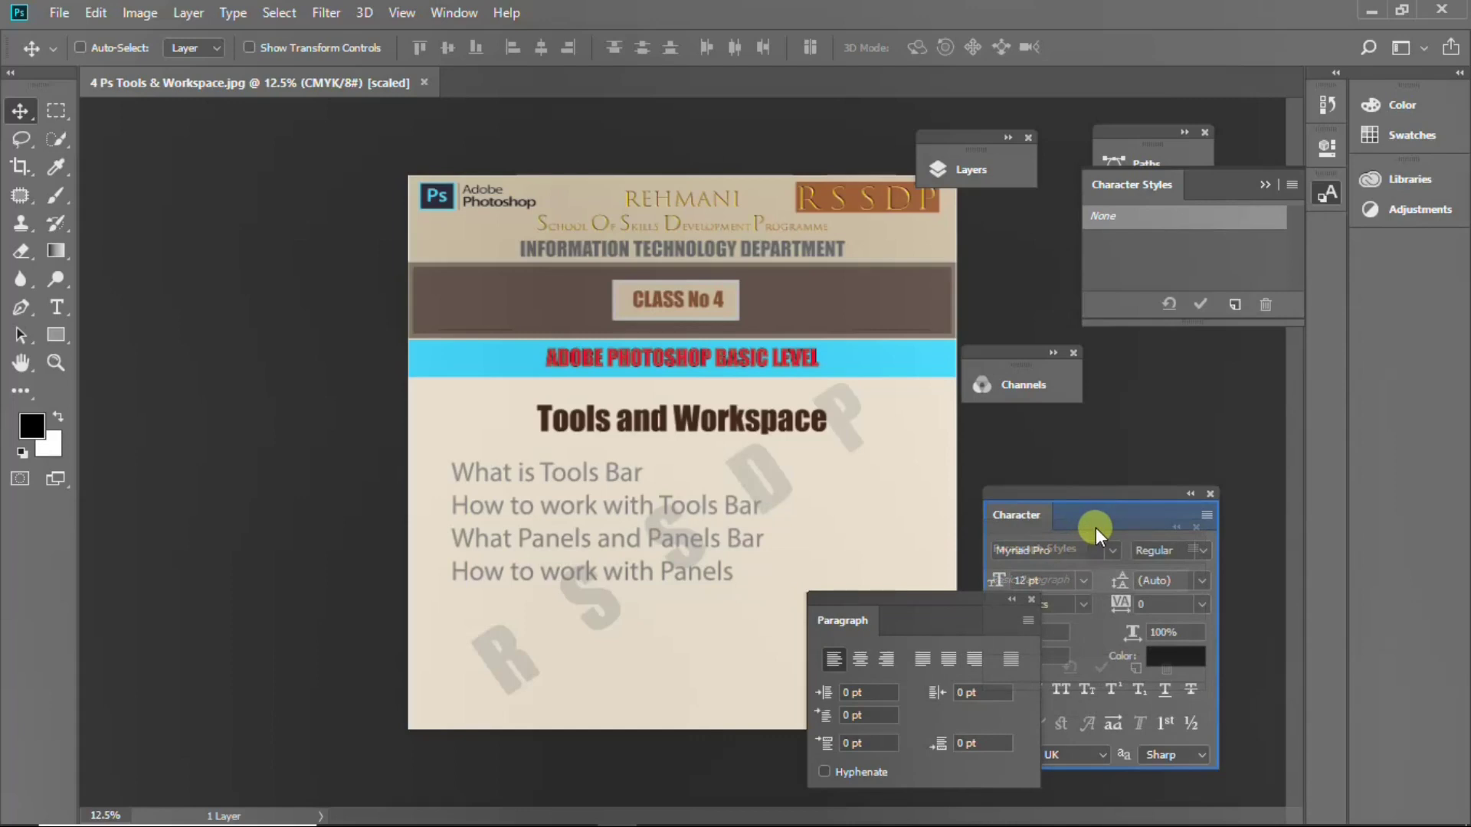
Dock Paragraph Styles and Paragraph as tabs with Character, then collapse the group to icons.
drag(1096, 527, 1088, 518)
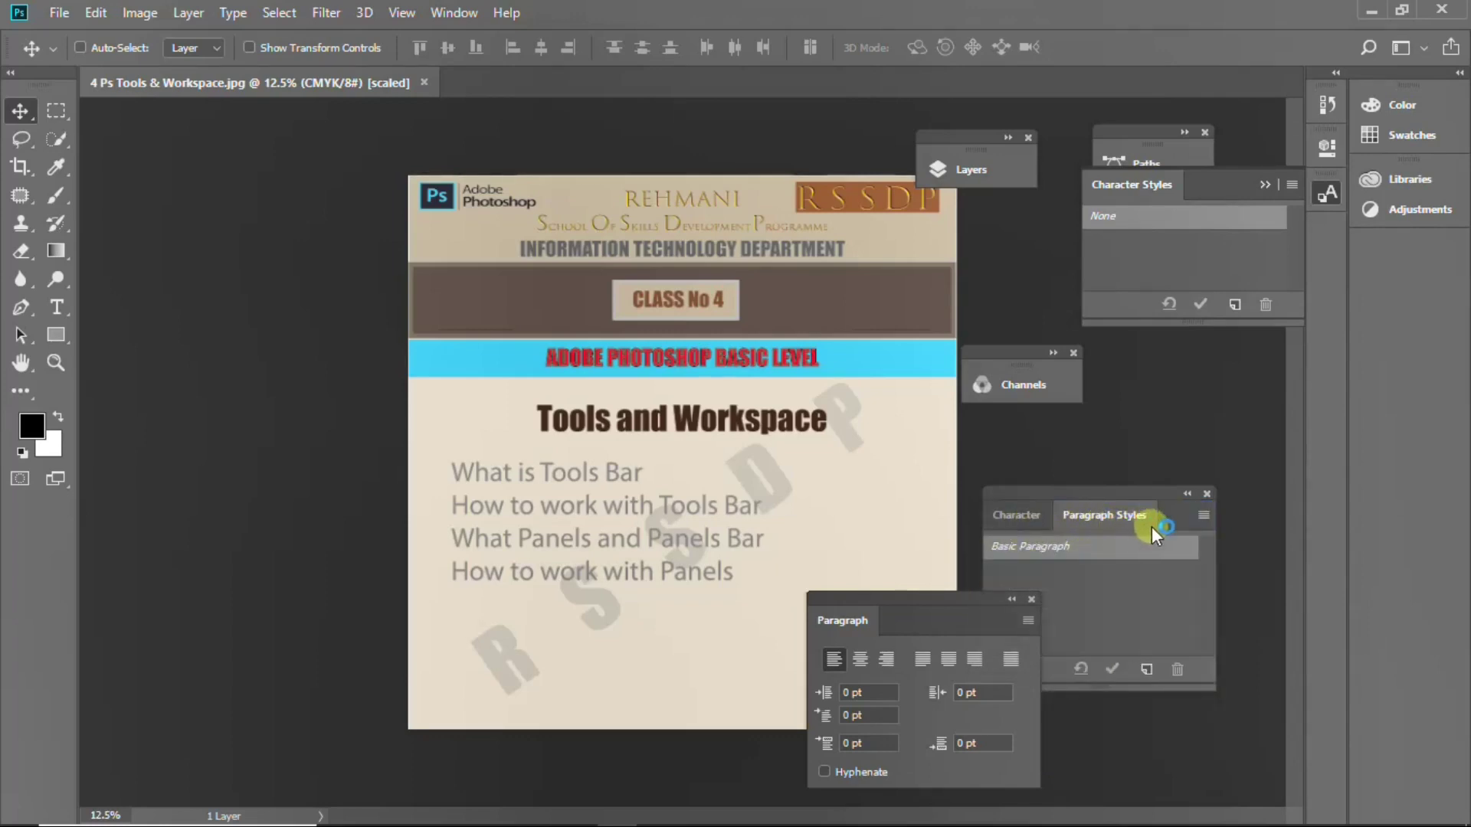
mouse_move(940, 600)
mouse_down()
mouse_move(1169, 535)
mouse_move(1166, 521)
mouse_up()
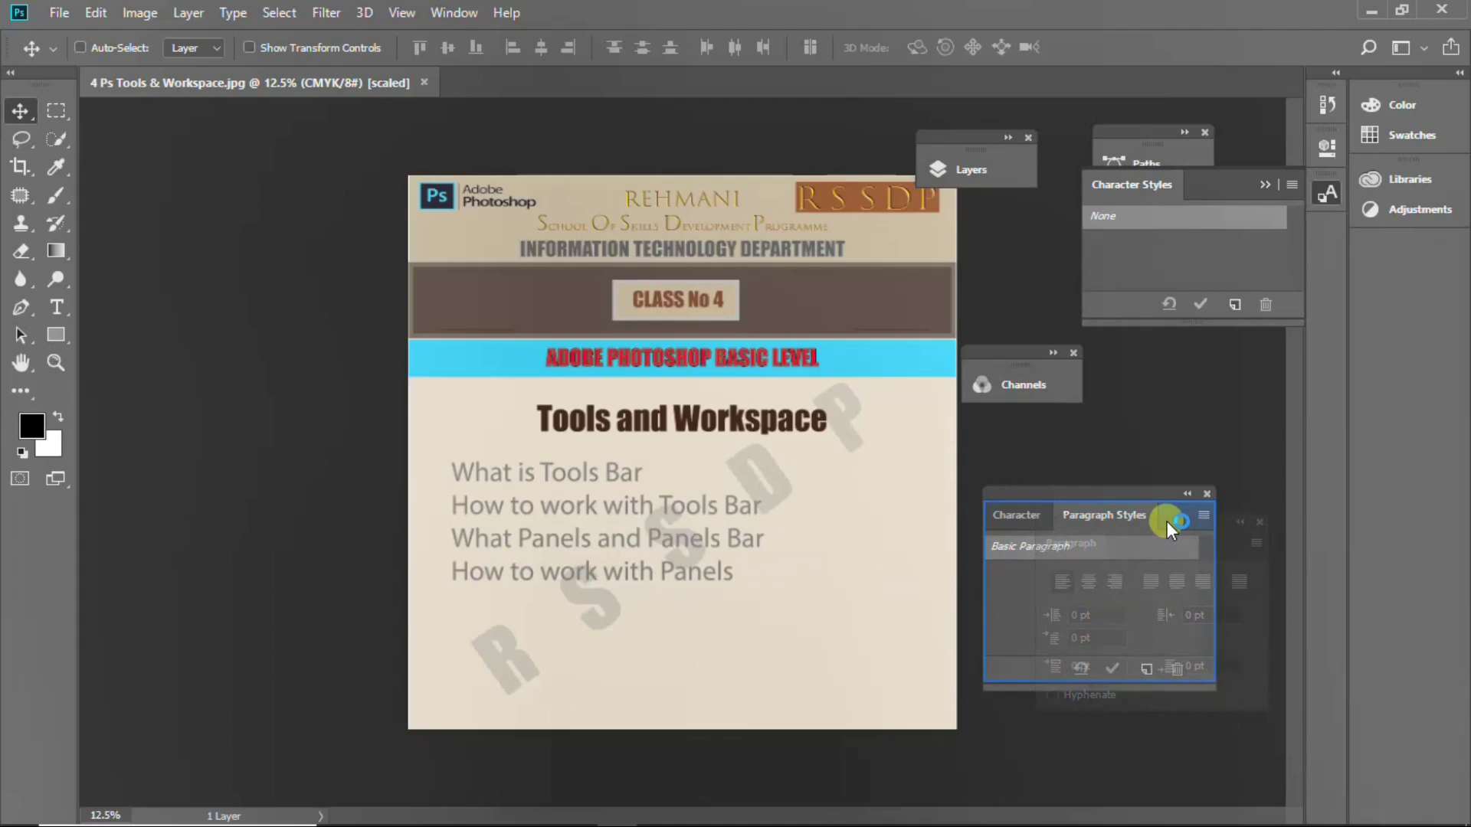
drag(1166, 521, 1166, 521)
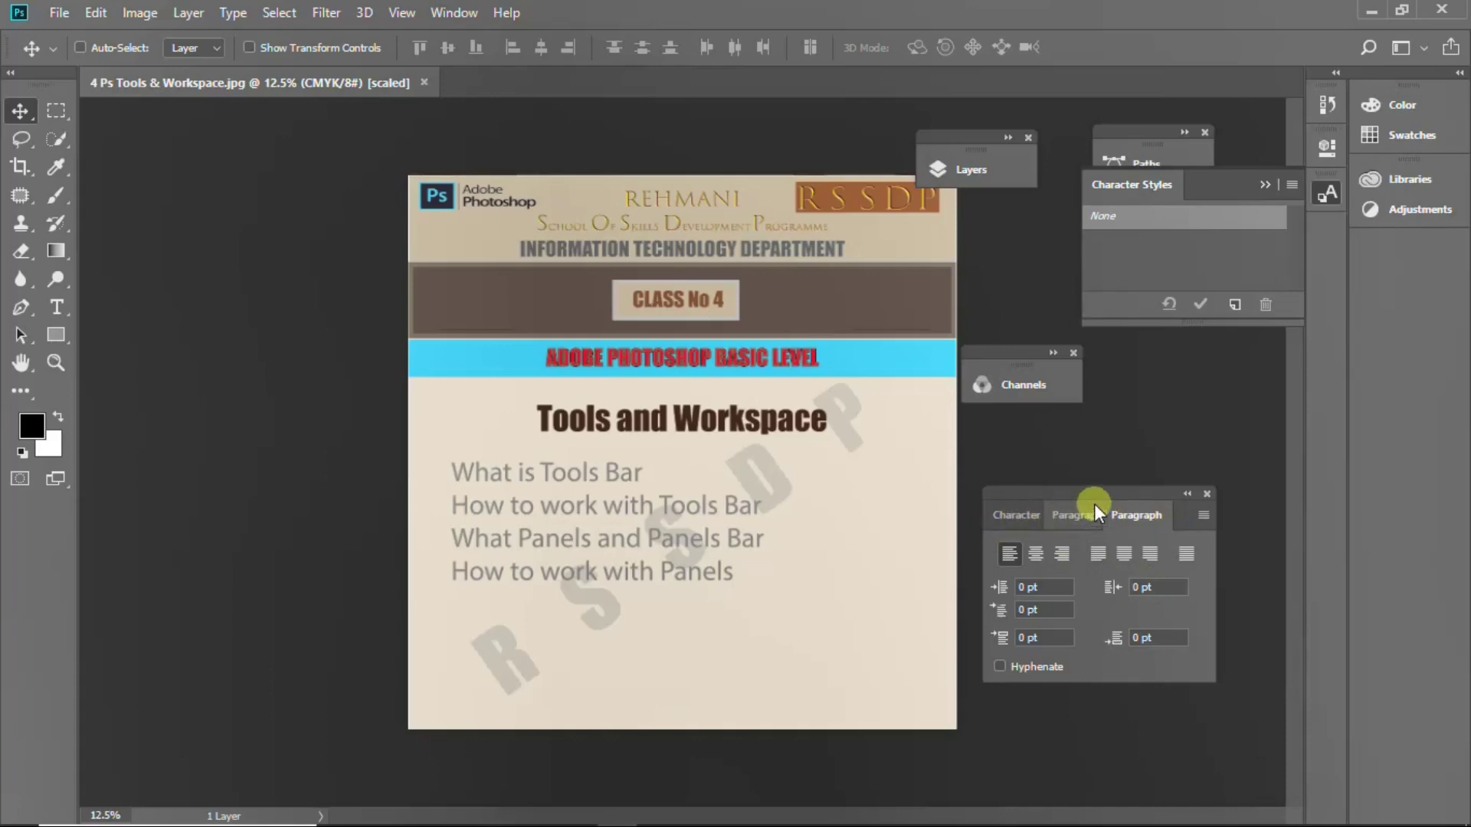
click(1189, 494)
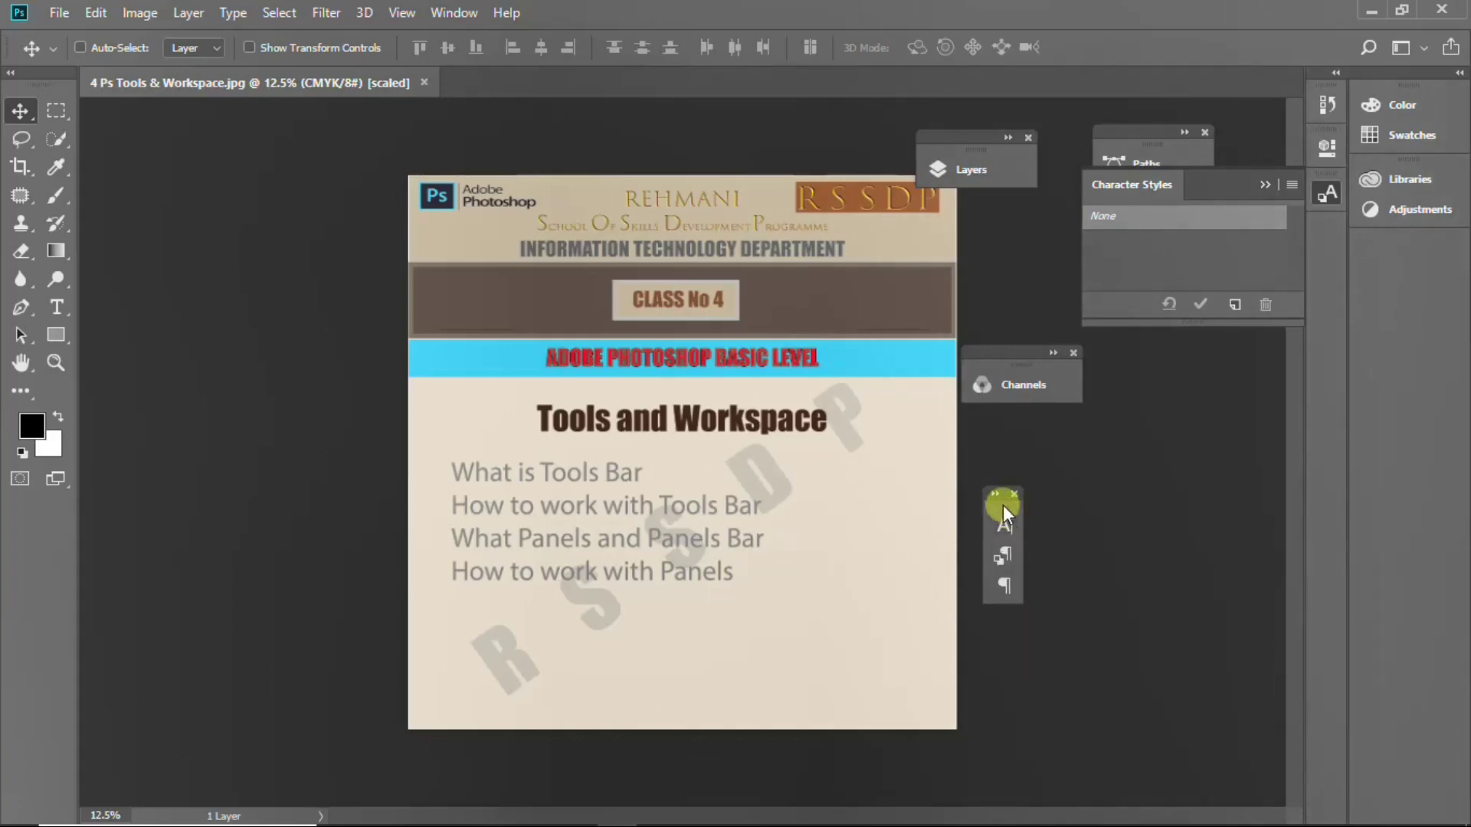
Move Channels and Character Styles, then dock Paragraph beneath Character Styles.
click(999, 591)
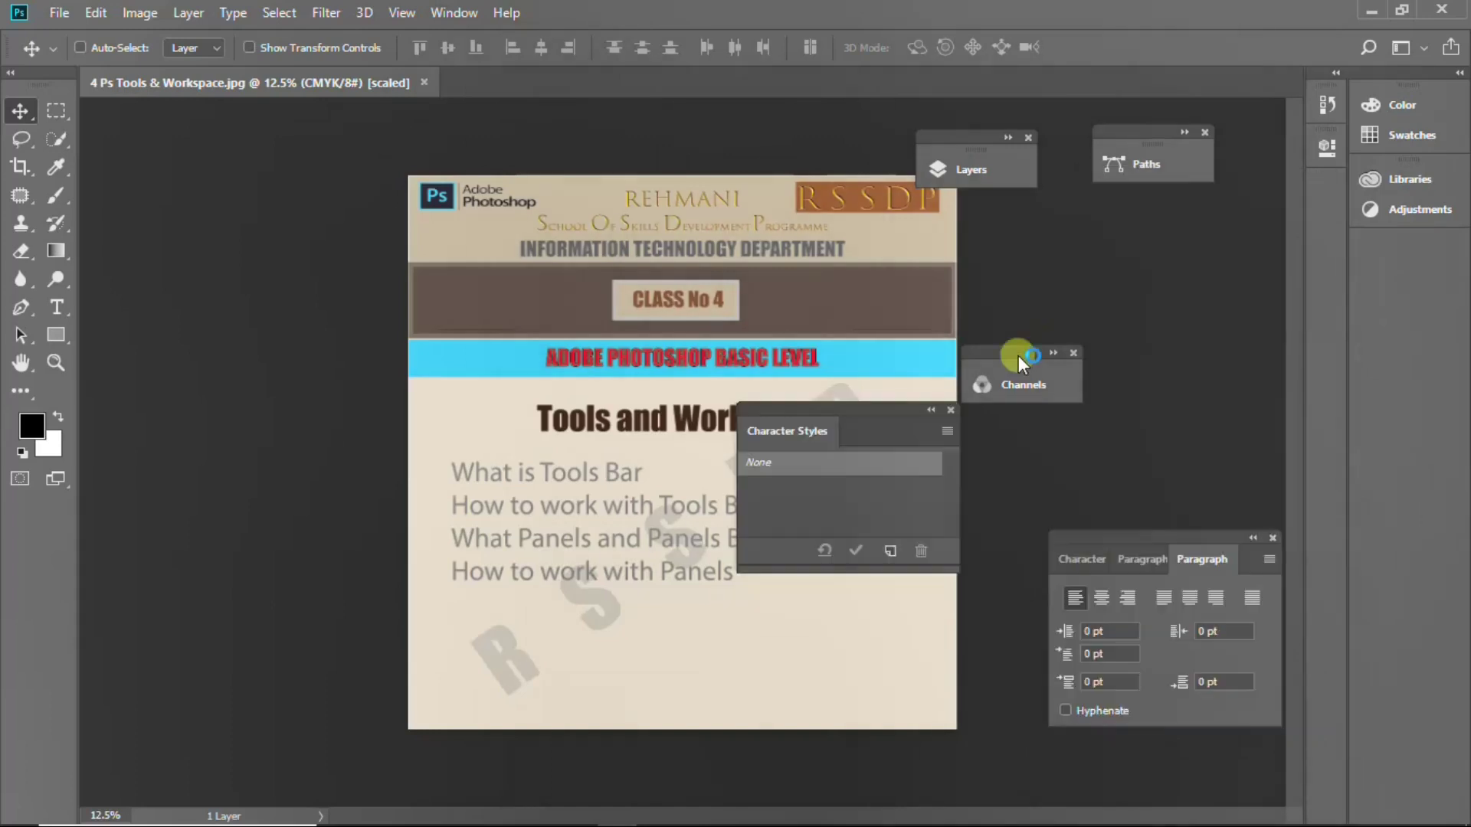
drag(1018, 356, 846, 258)
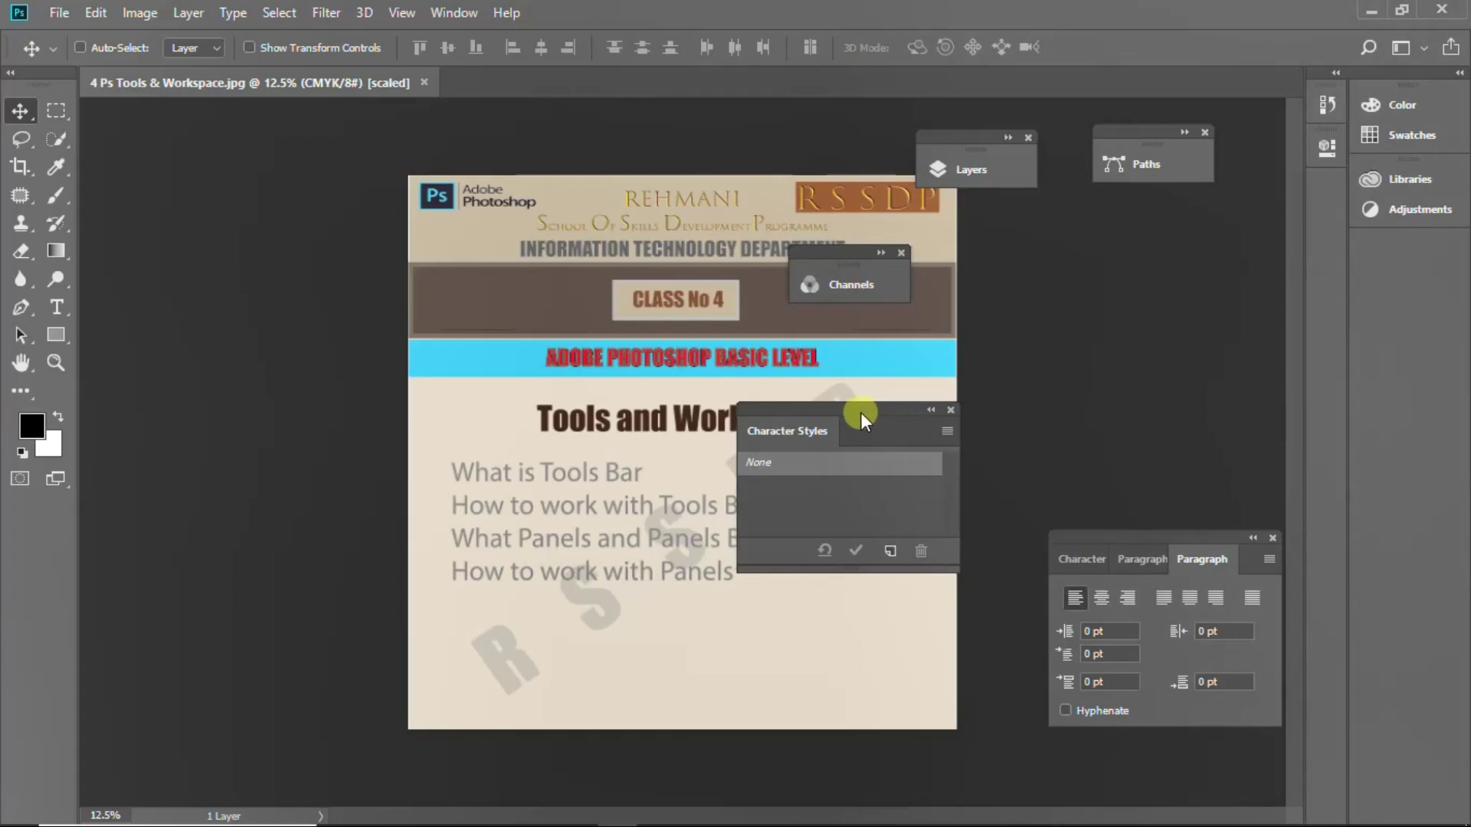
drag(861, 412, 1160, 247)
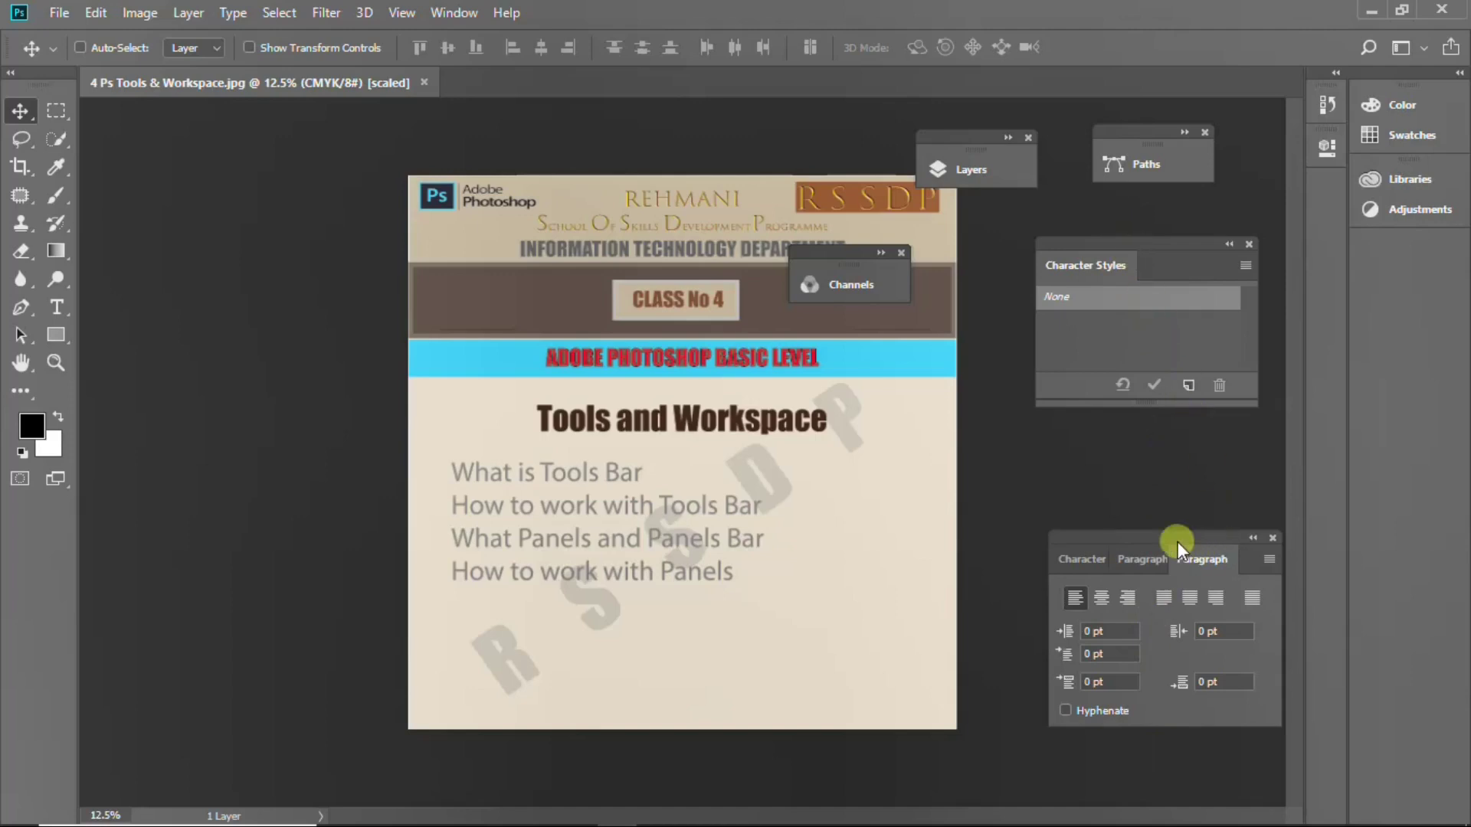
drag(1178, 538, 1161, 412)
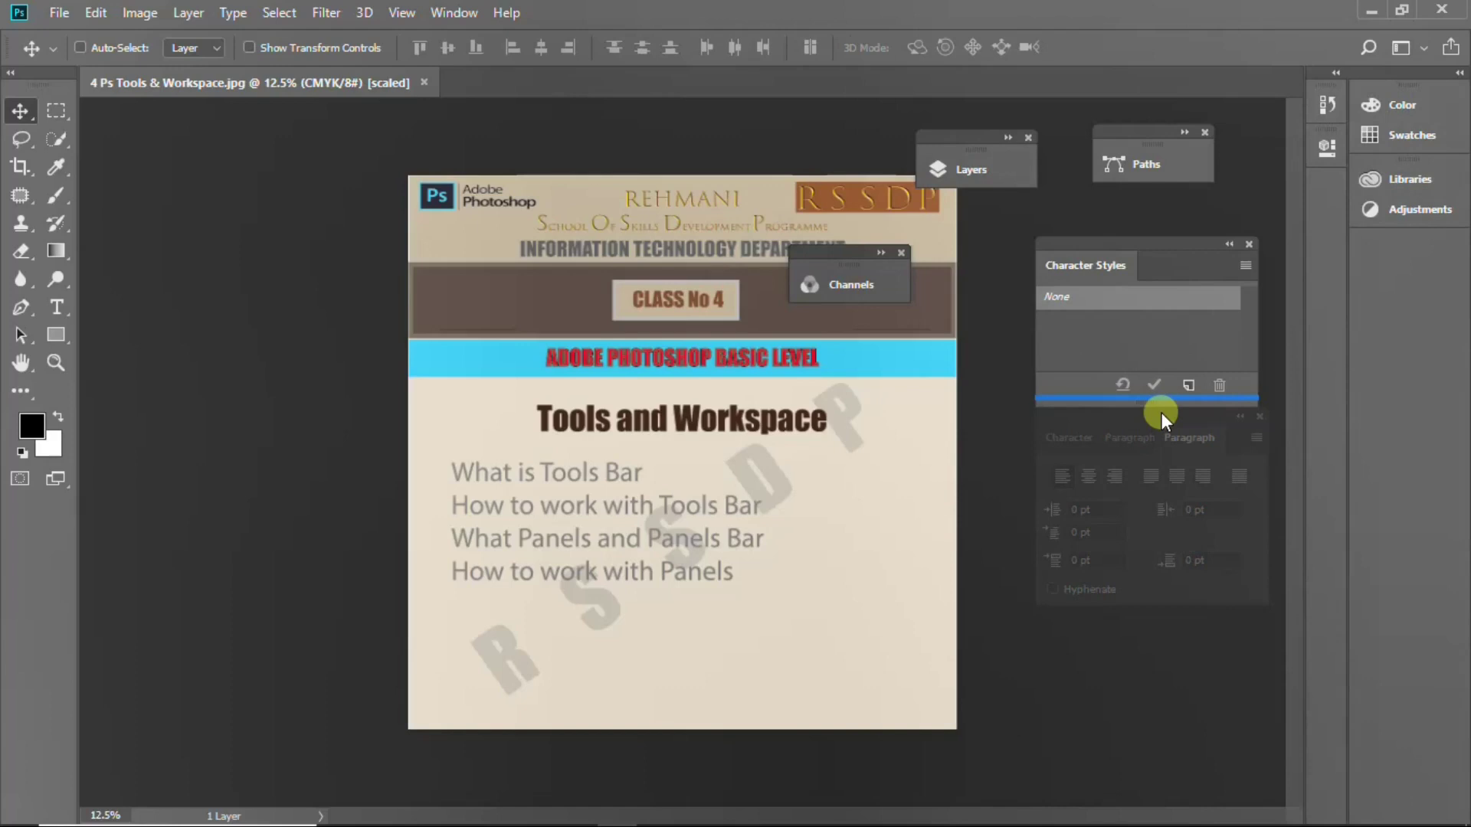
drag(1160, 412, 1161, 412)
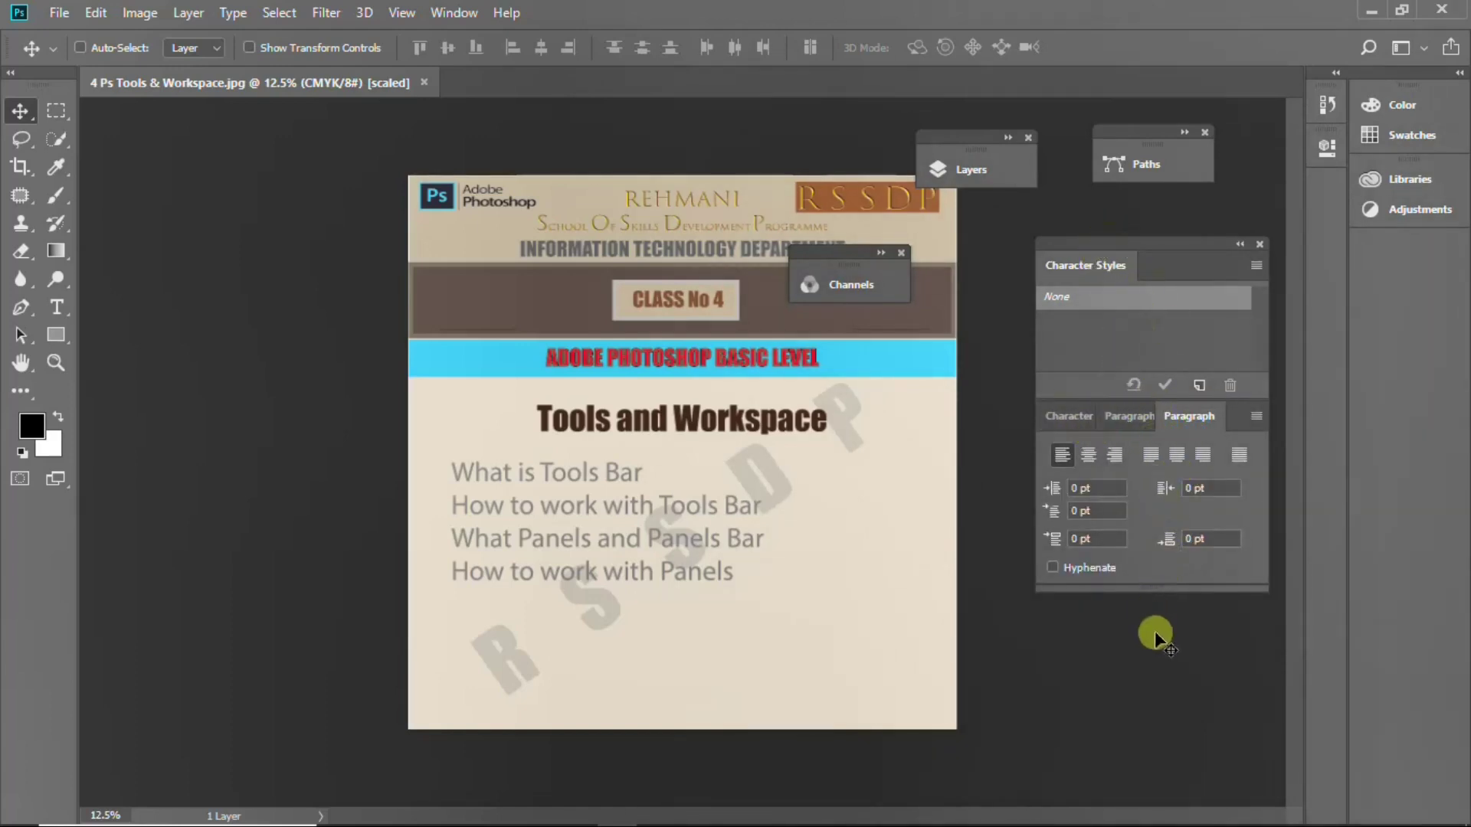
Attach Paths below Paragraph, add Layers as a tab beside Paragraph, and move the stack right.
drag(1133, 132, 1119, 599)
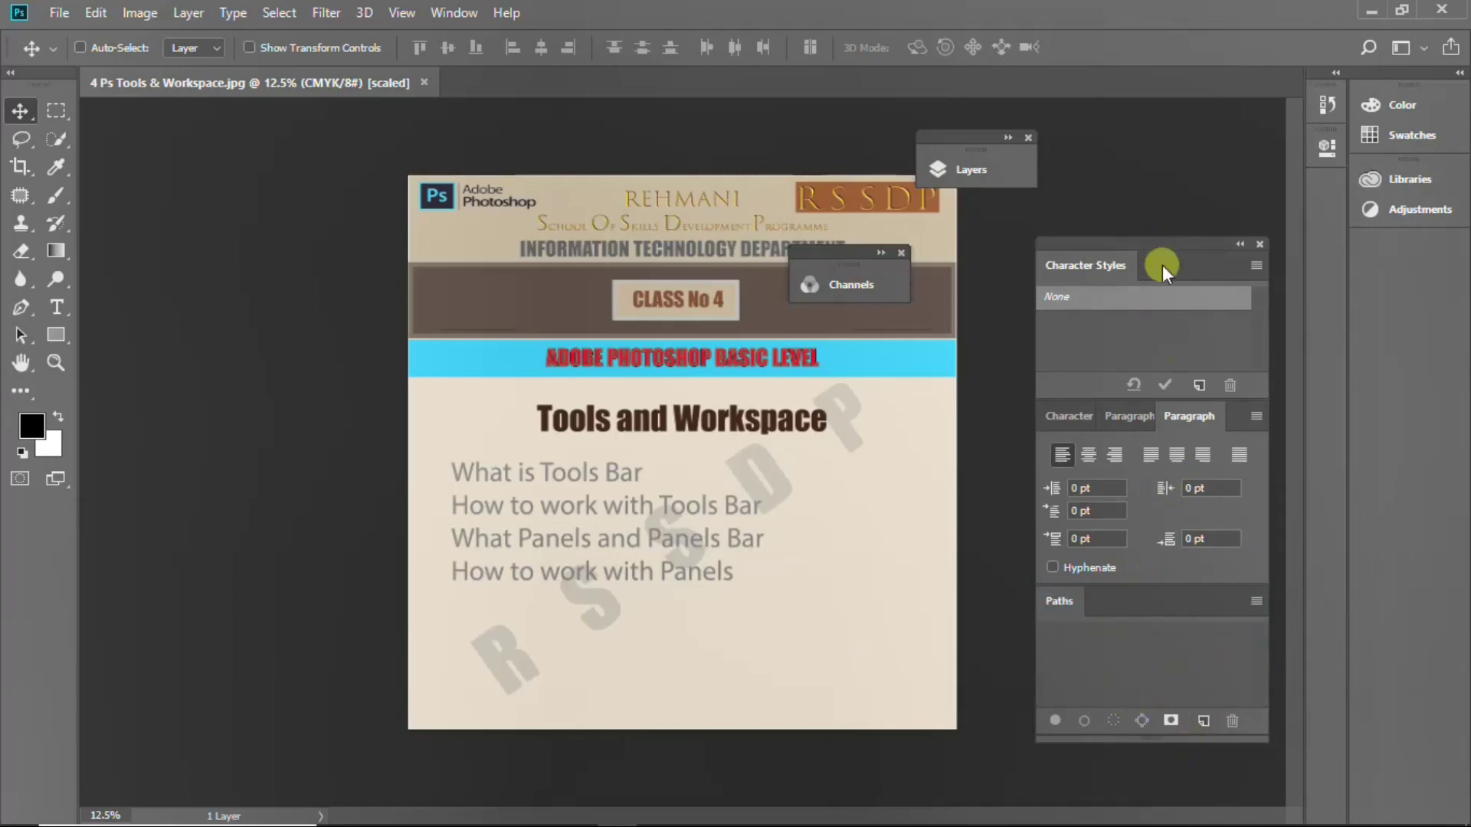
mouse_move(967, 134)
mouse_down()
mouse_move(962, 253)
mouse_move(1160, 285)
mouse_up()
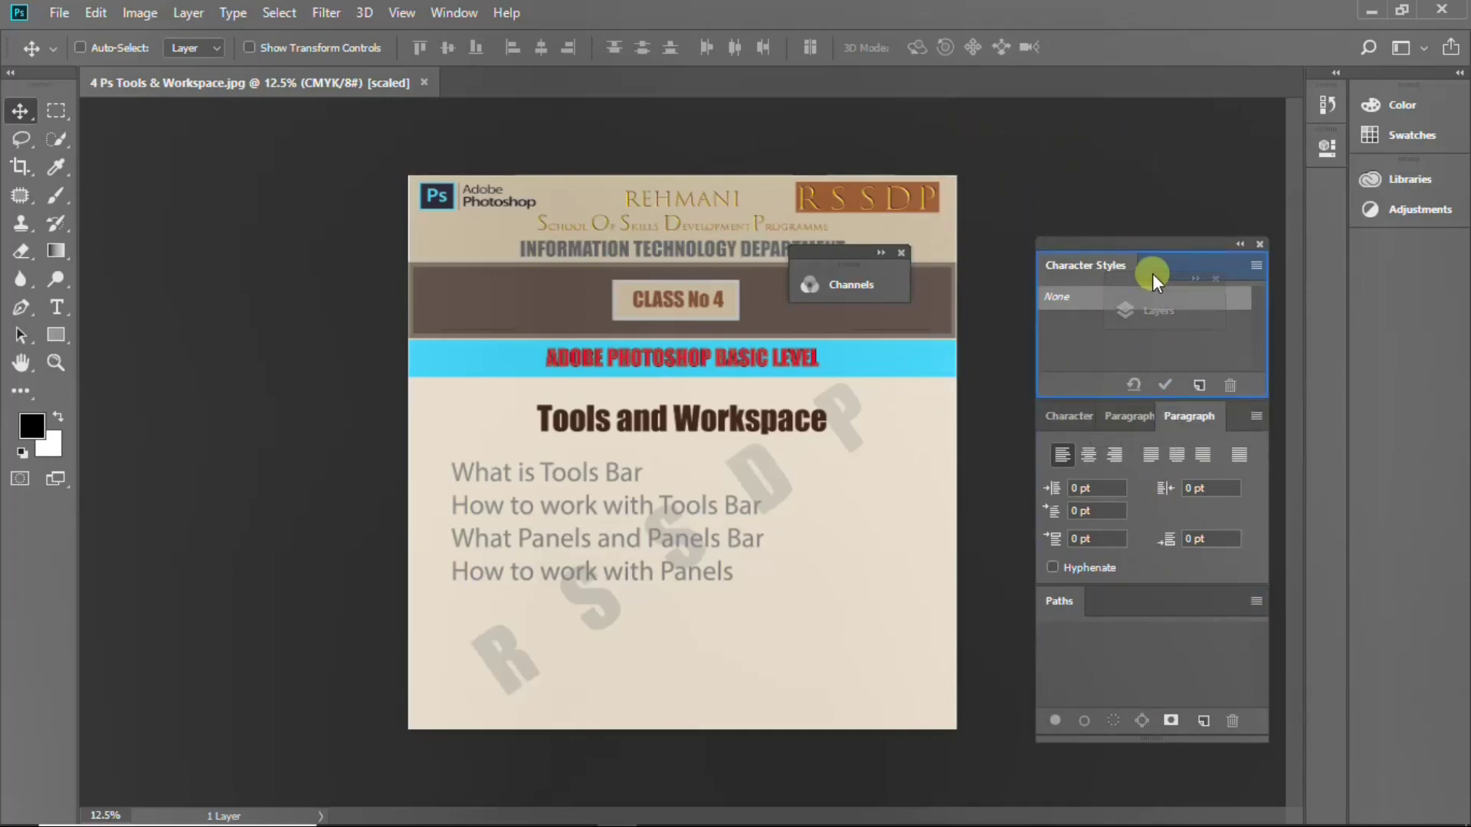
mouse_move(1160, 285)
mouse_down()
mouse_move(1151, 448)
mouse_move(1109, 417)
mouse_up()
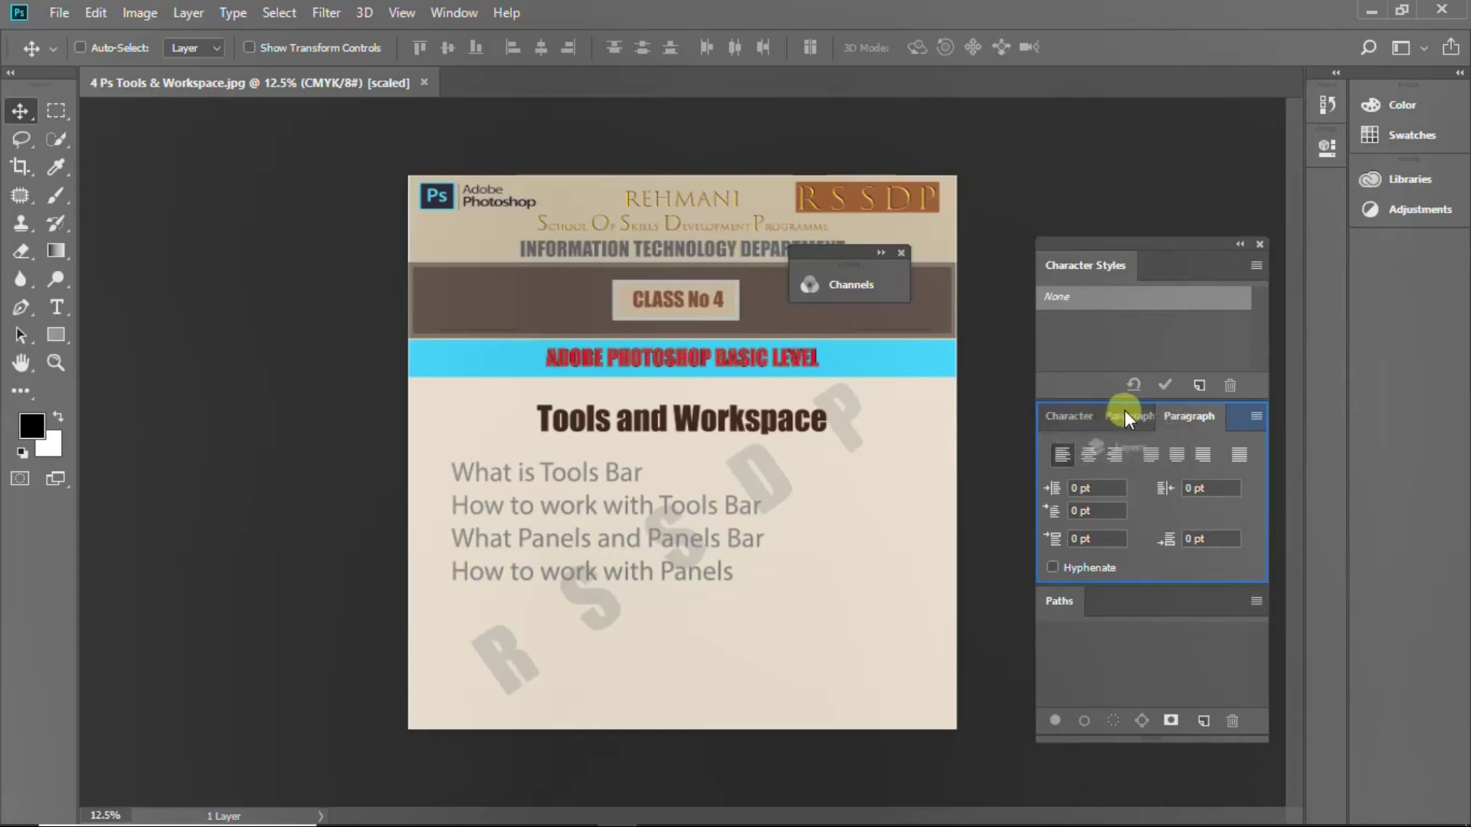
mouse_move(1109, 416)
mouse_down()
mouse_move(1152, 418)
mouse_move(1096, 416)
mouse_up()
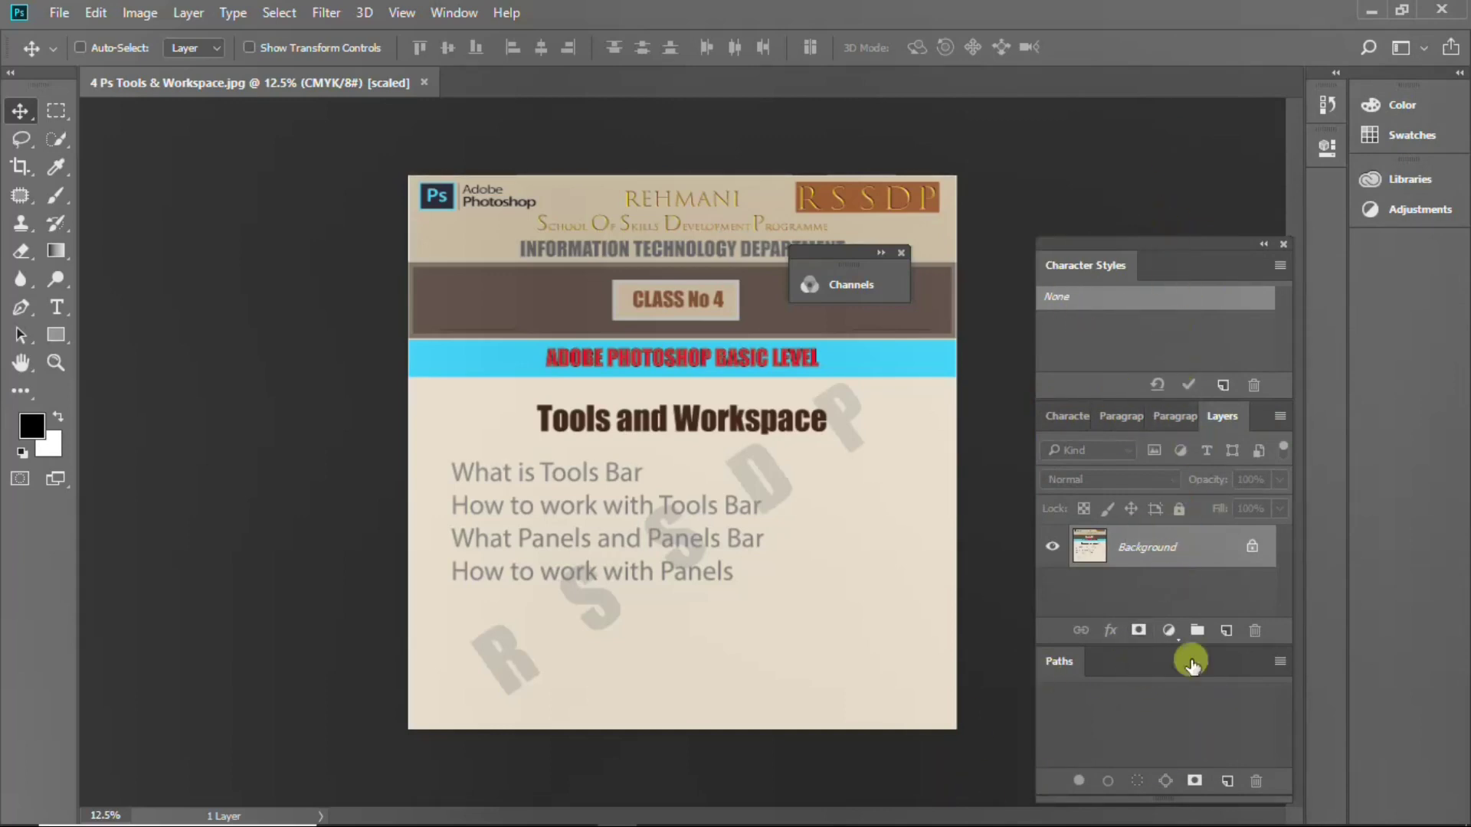
mouse_move(1179, 245)
mouse_down()
mouse_move(1356, 315)
mouse_move(1431, 233)
mouse_up()
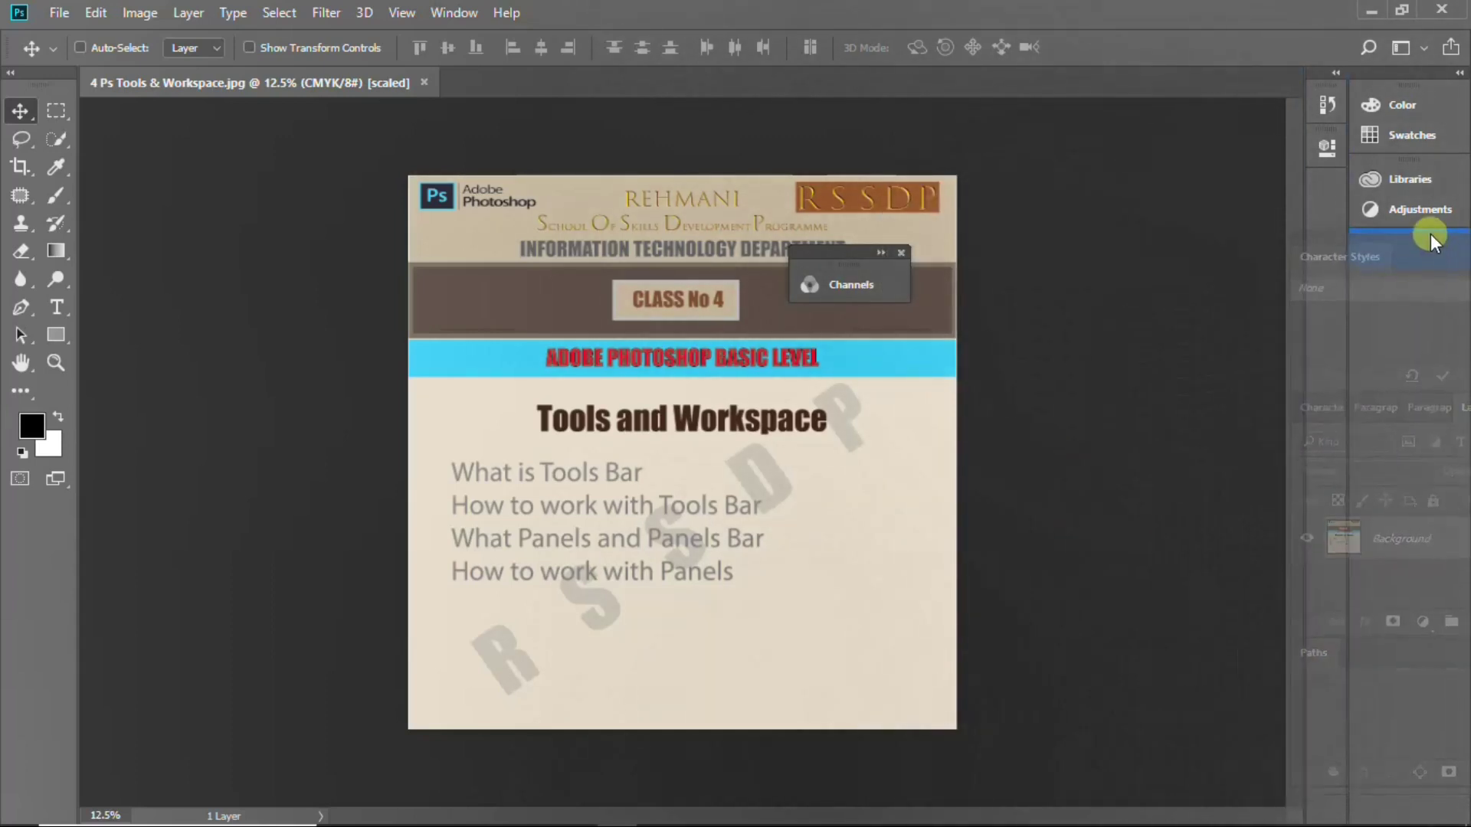
Dock the panel stack beside the right-hand icons and move Character Styles into its own dock column.
drag(1431, 252, 1418, 236)
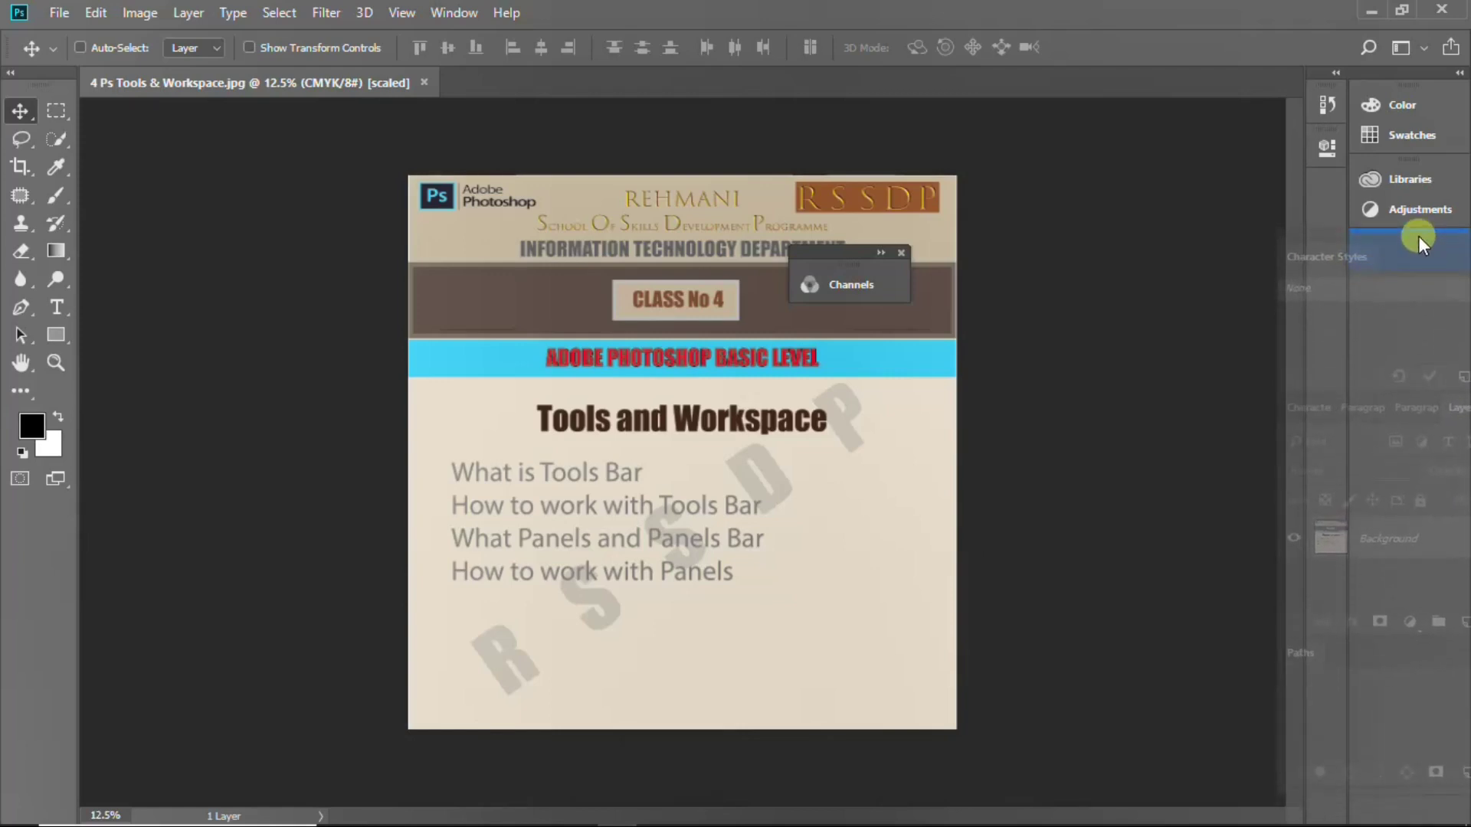
drag(1418, 236, 1319, 182)
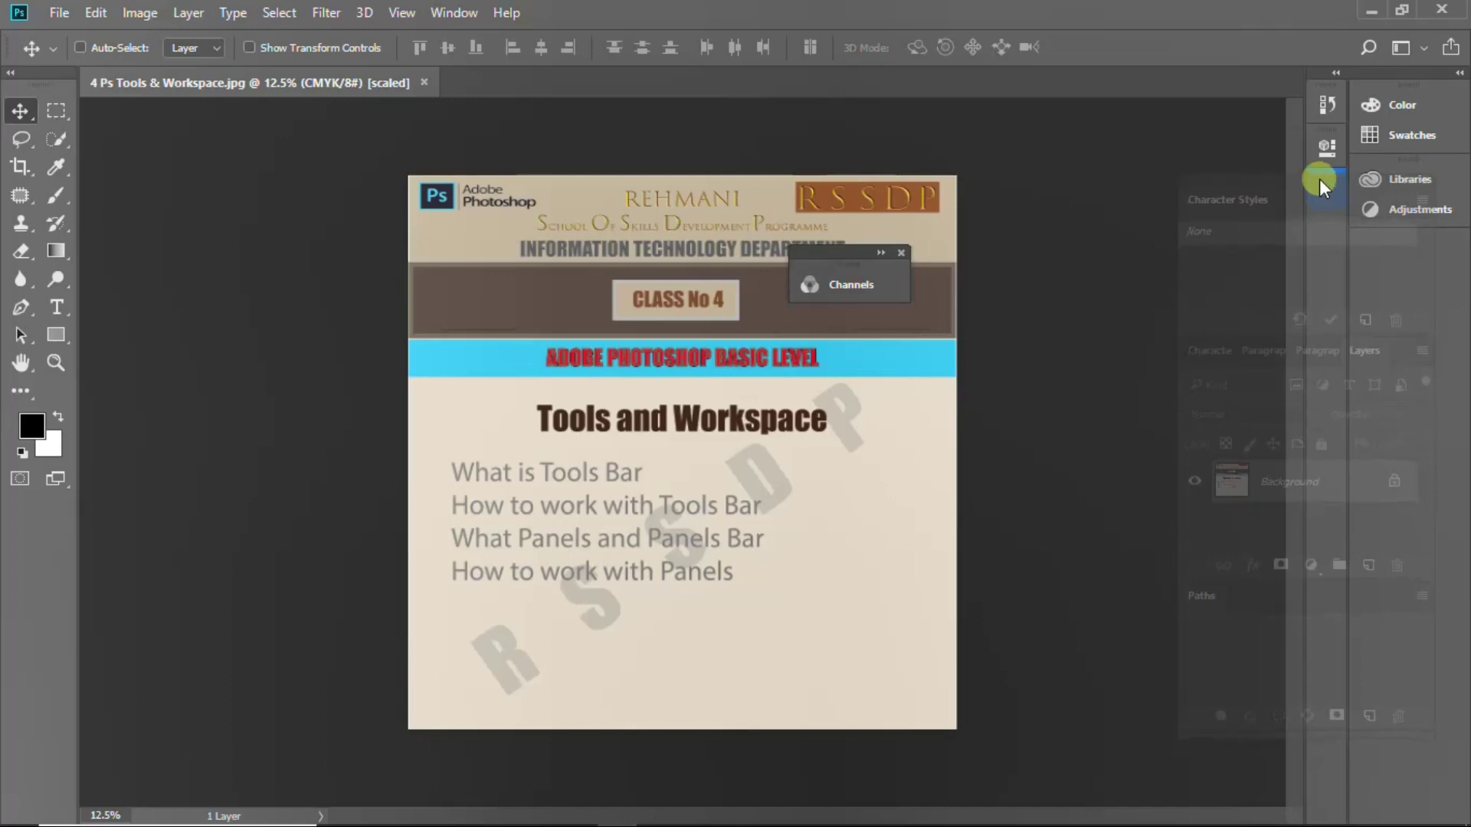
drag(1319, 181, 1327, 174)
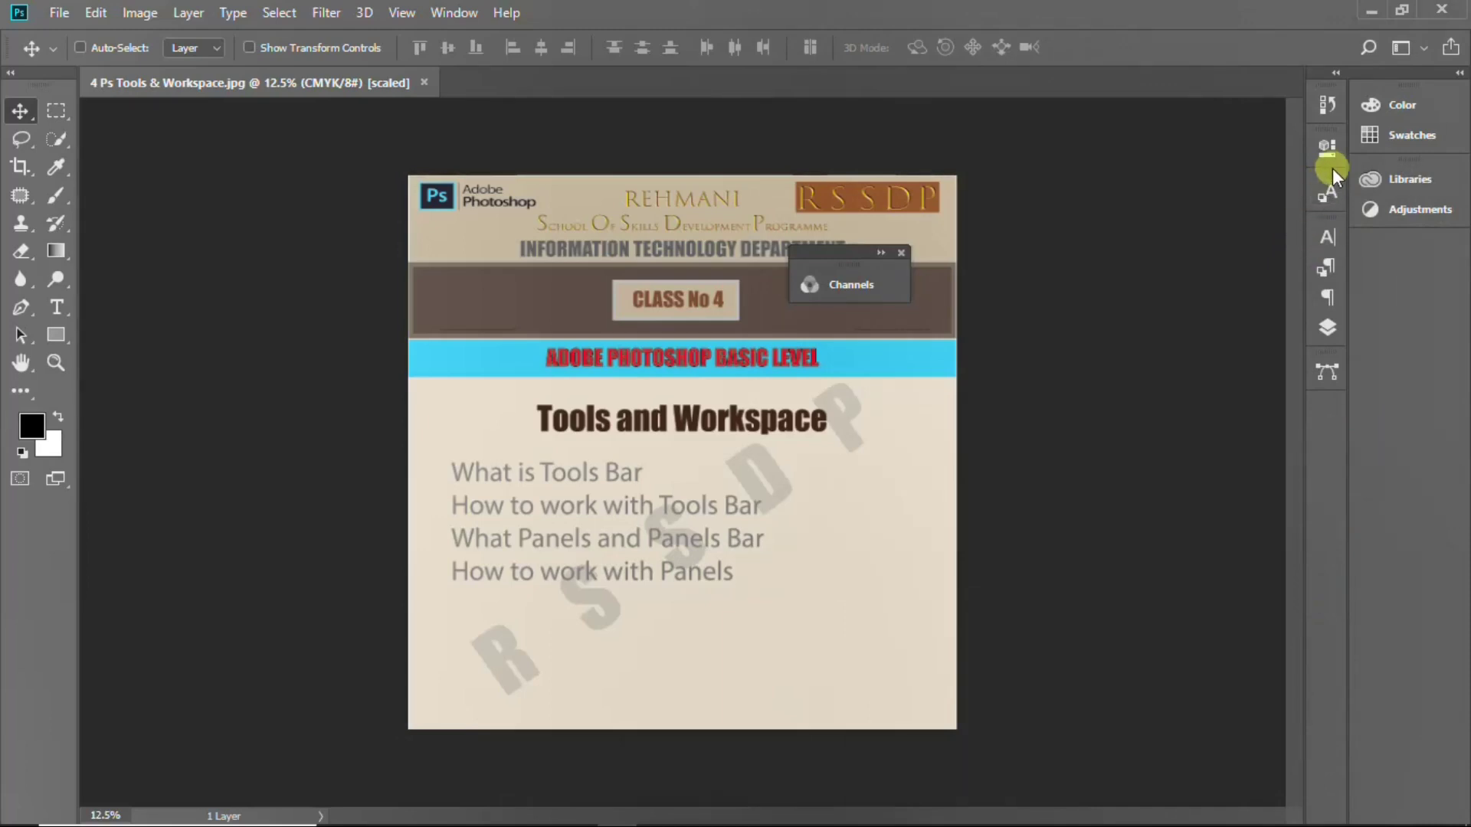
mouse_move(1328, 178)
mouse_down()
mouse_move(1246, 195)
mouse_move(1412, 248)
mouse_up()
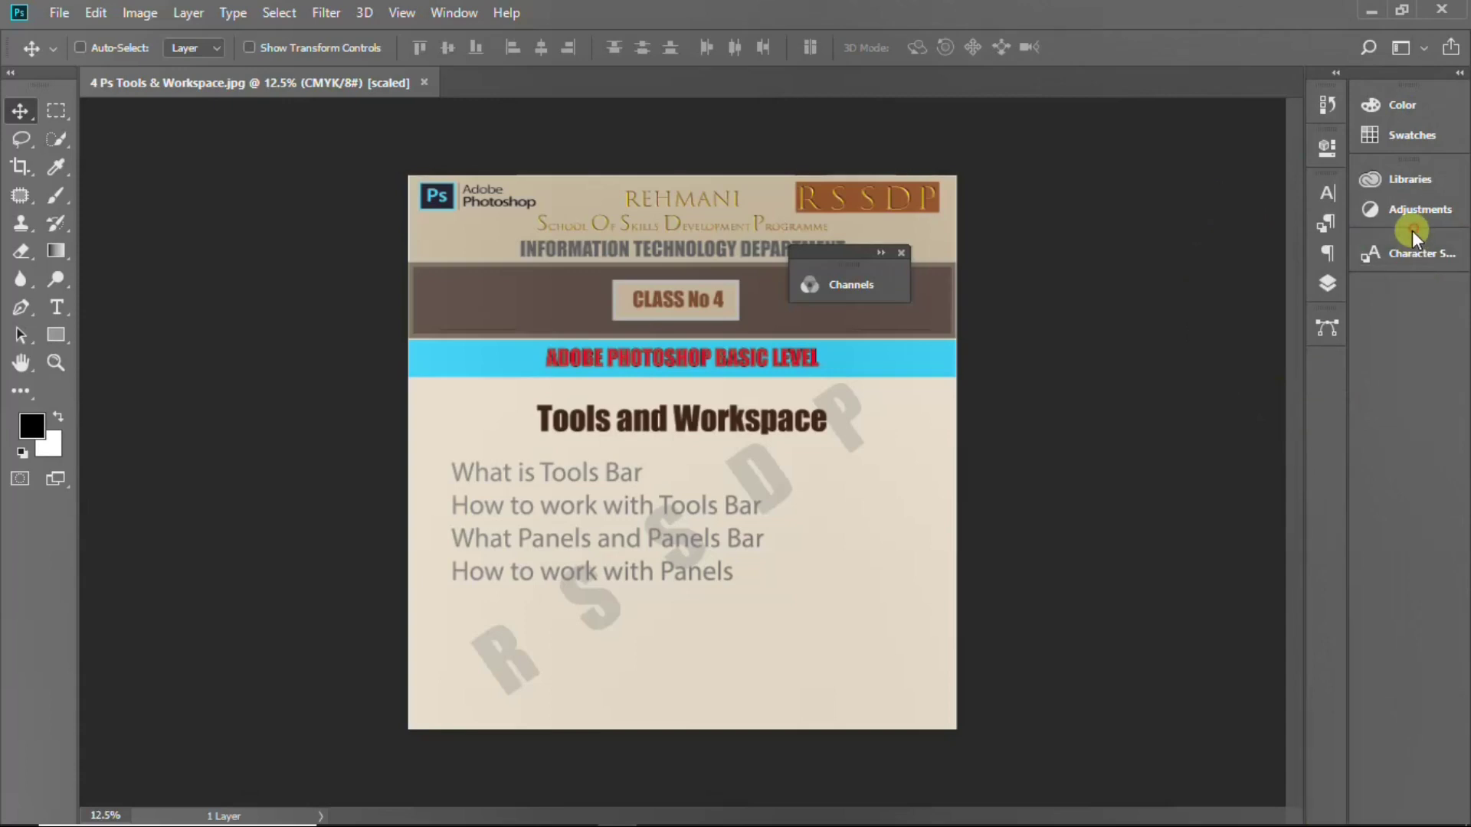
drag(1413, 231, 1344, 251)
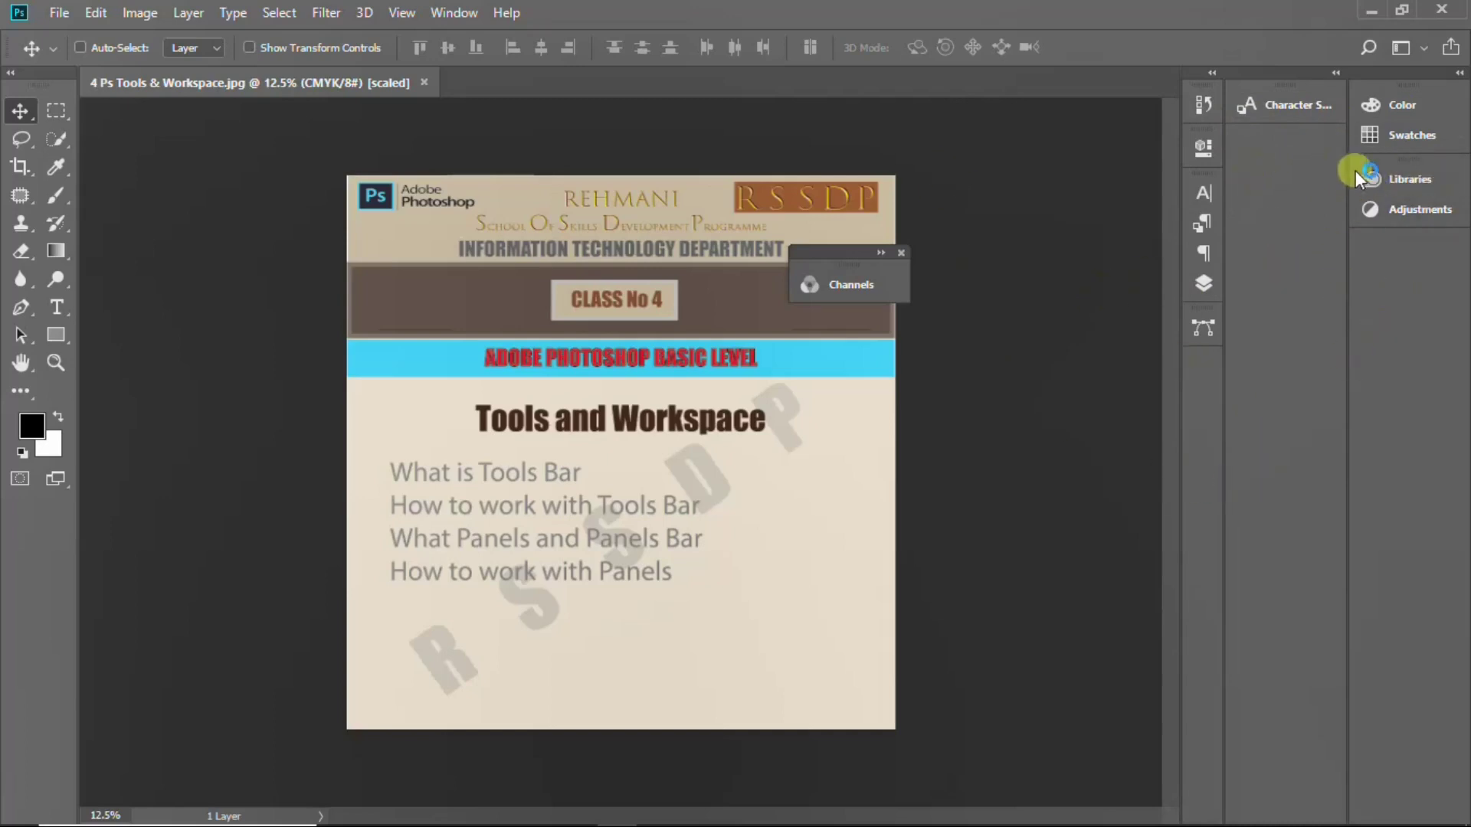
Reset Essentials, collapse the right-hand dock to icons, and switch the toolbar to two columns.
click(1425, 48)
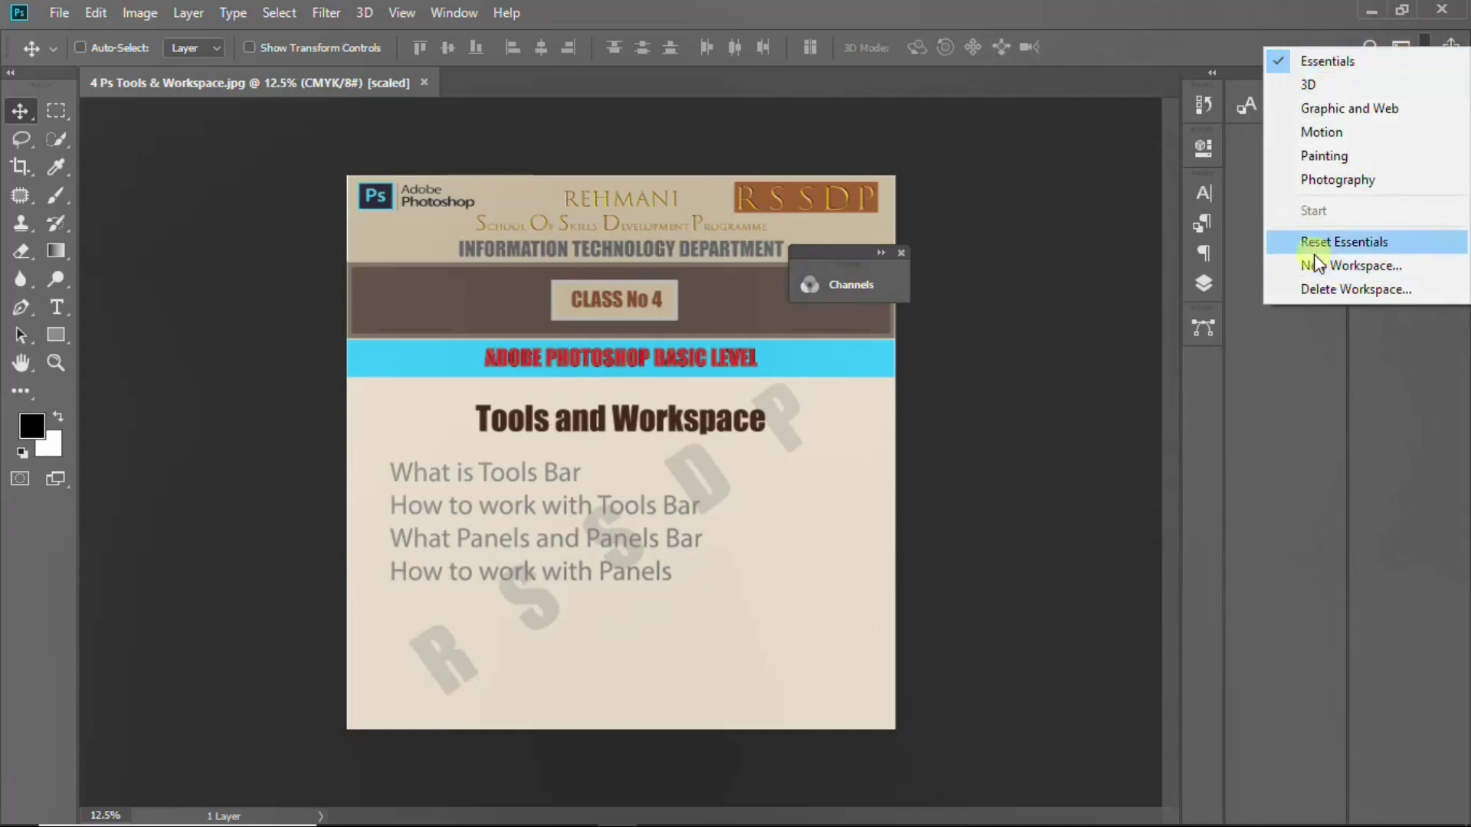
click(1352, 240)
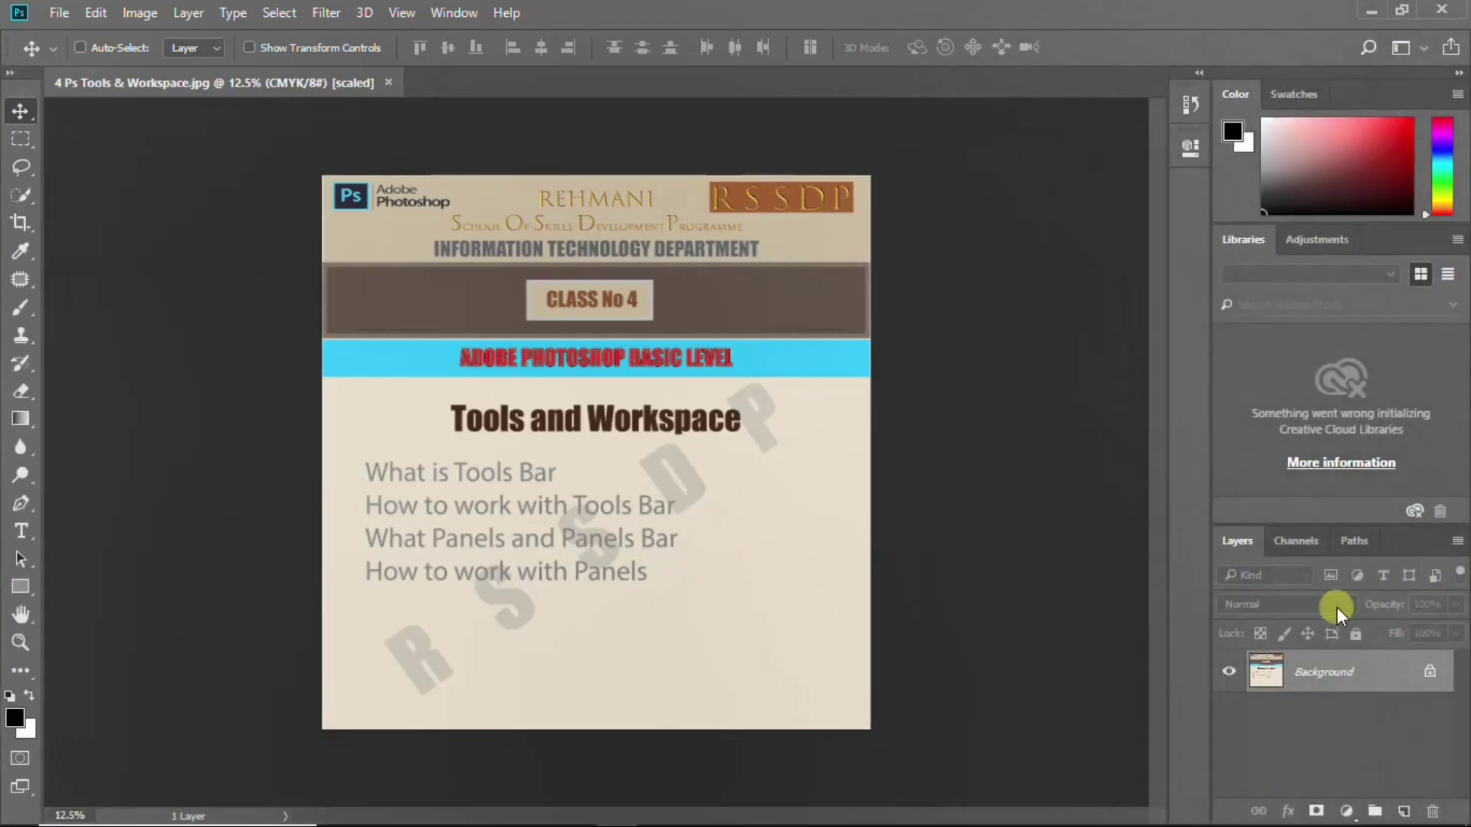
click(1459, 75)
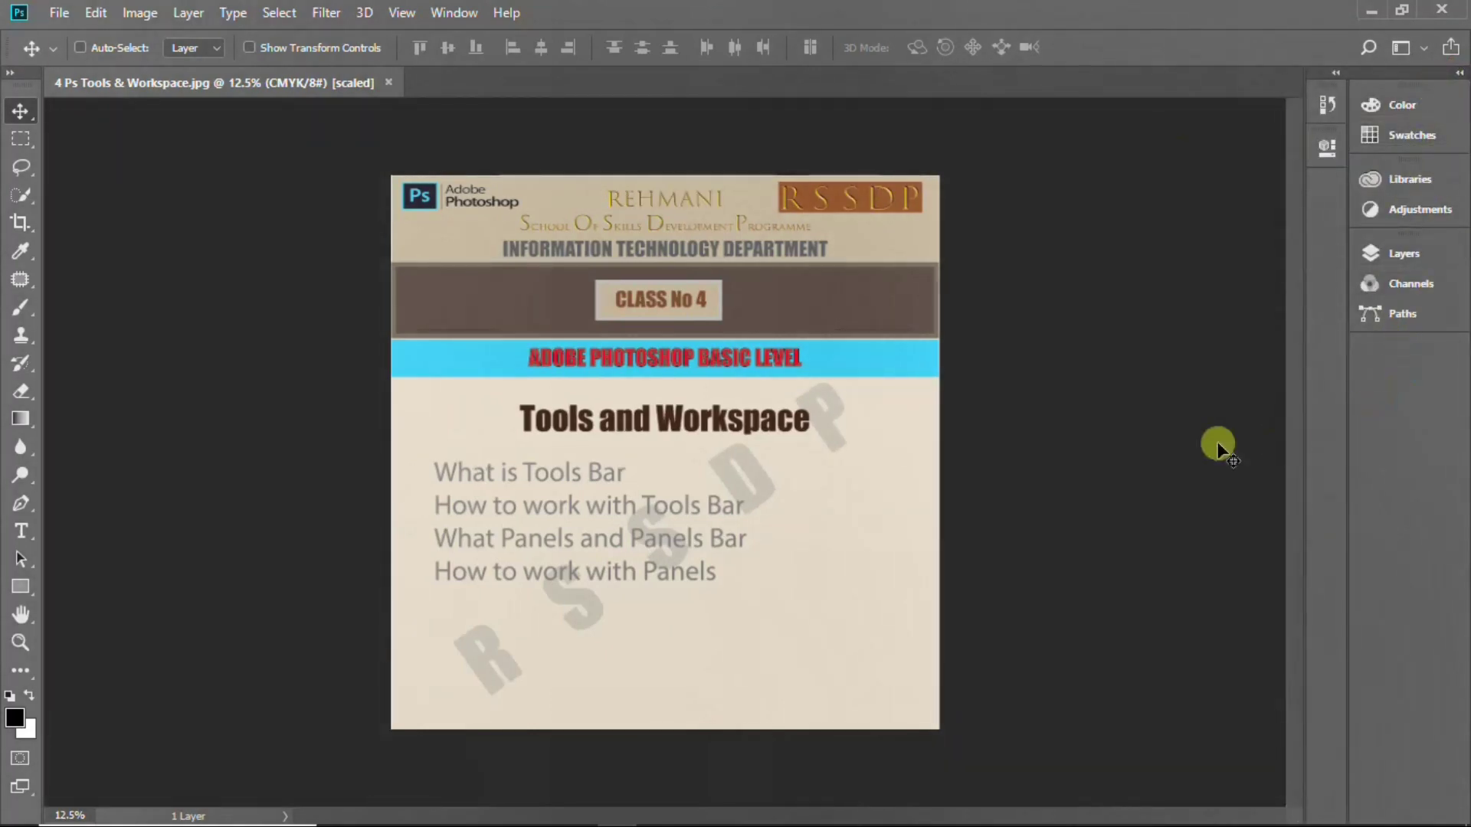
click(10, 73)
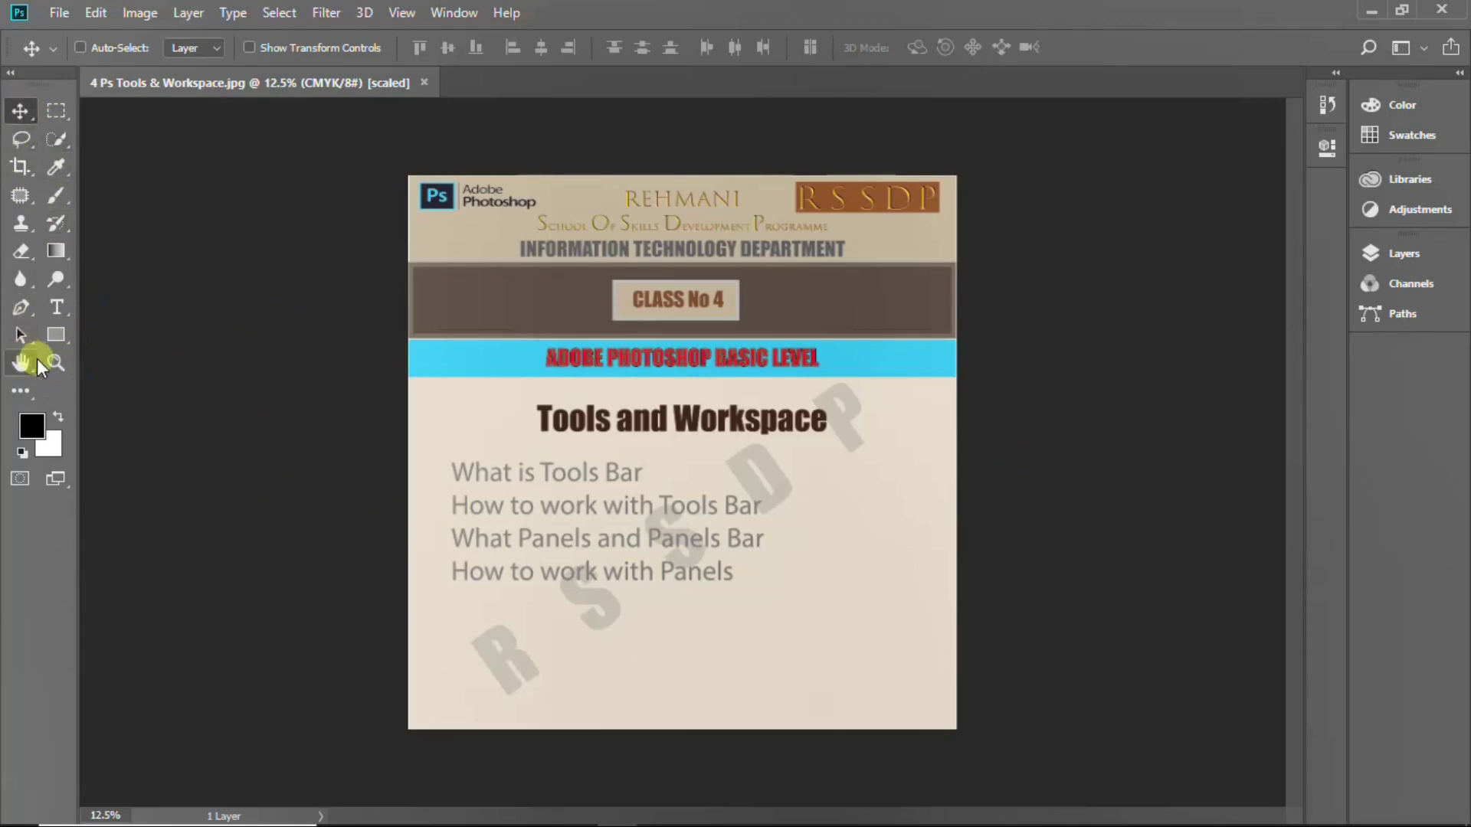
View the Move tool's grouped tools, then switch the Eyedropper group to the Count tool.
right_click(23, 111)
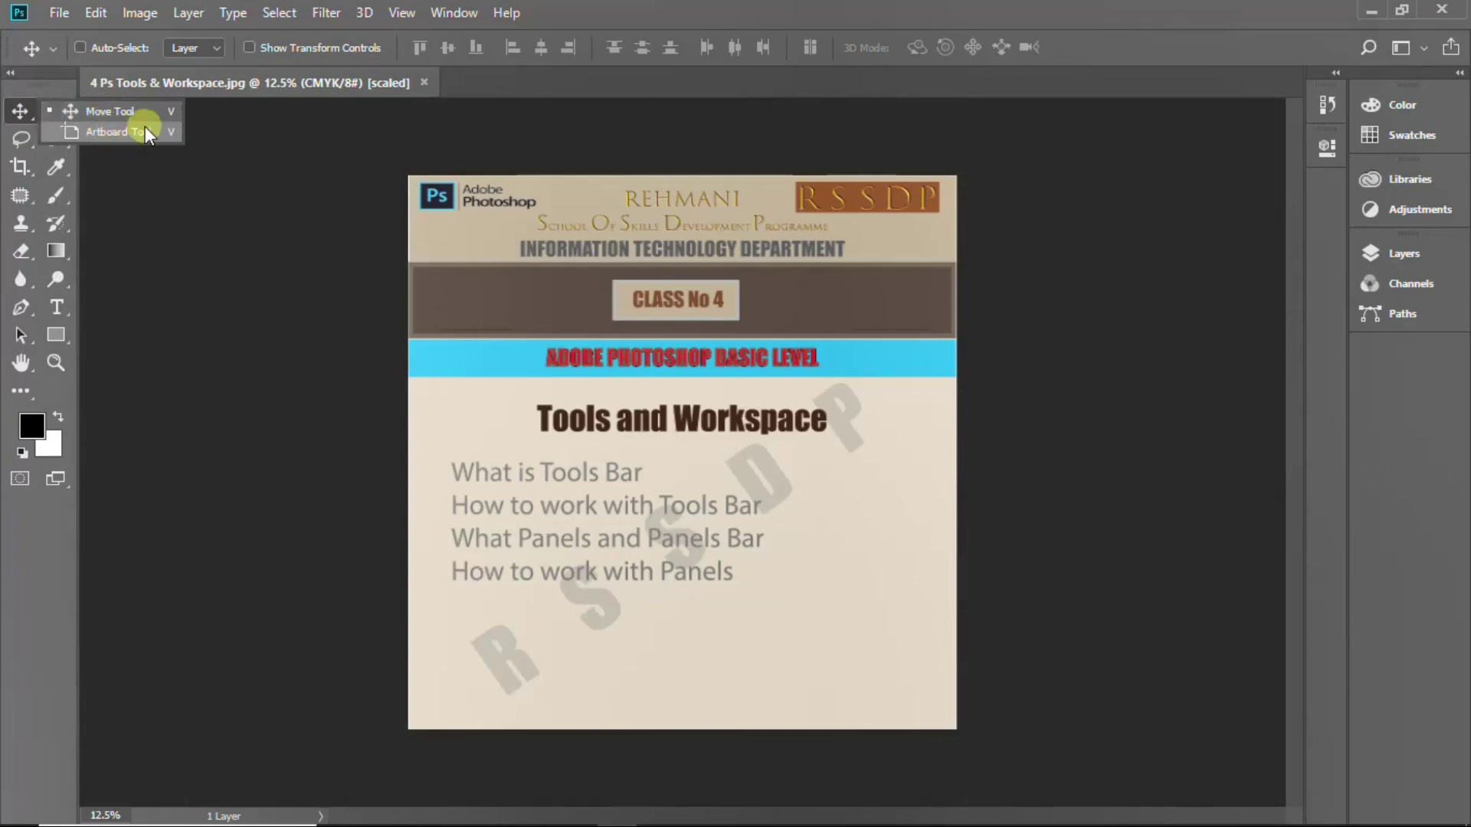
click(161, 190)
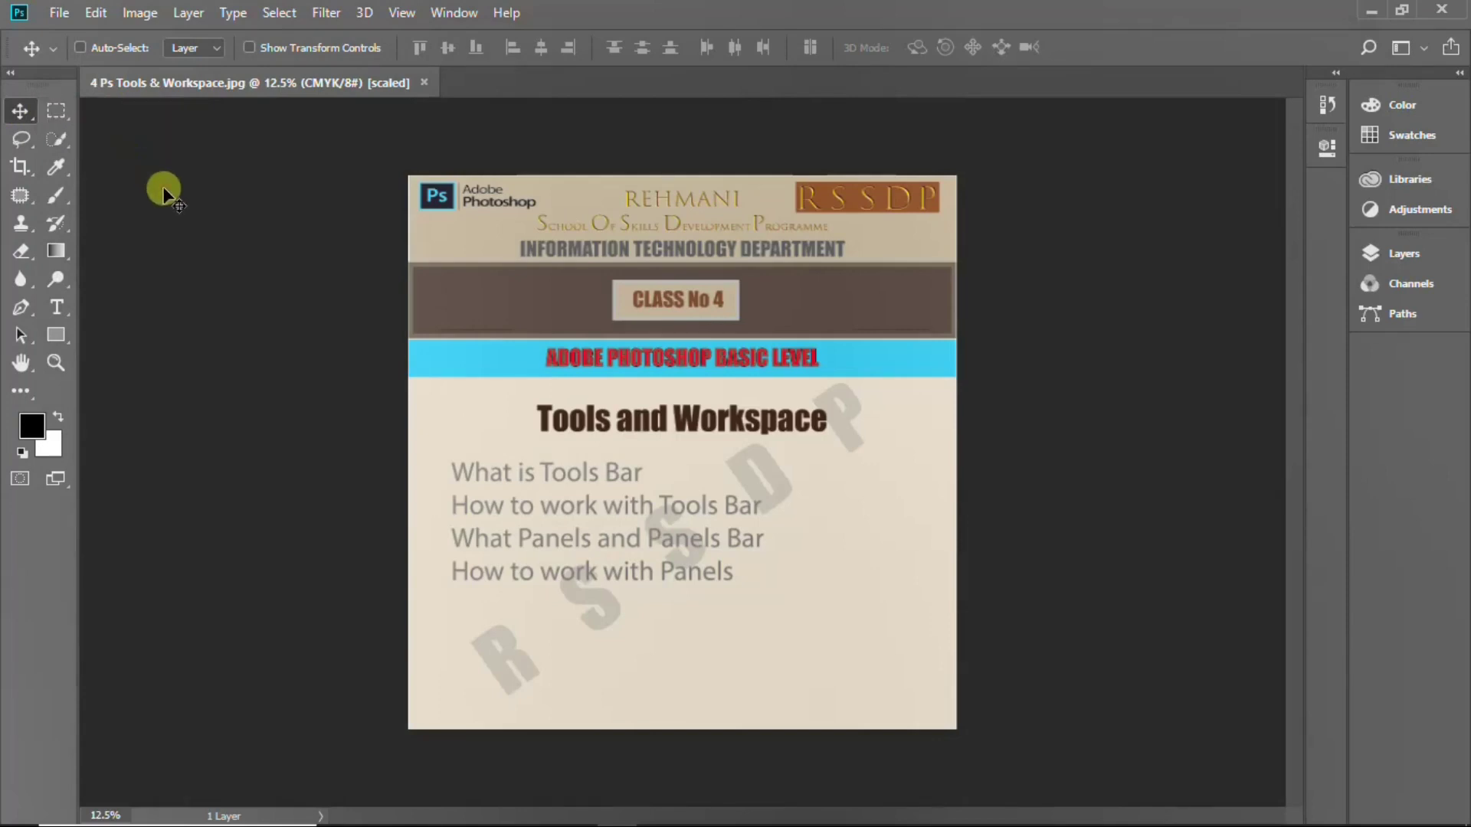
click(53, 167)
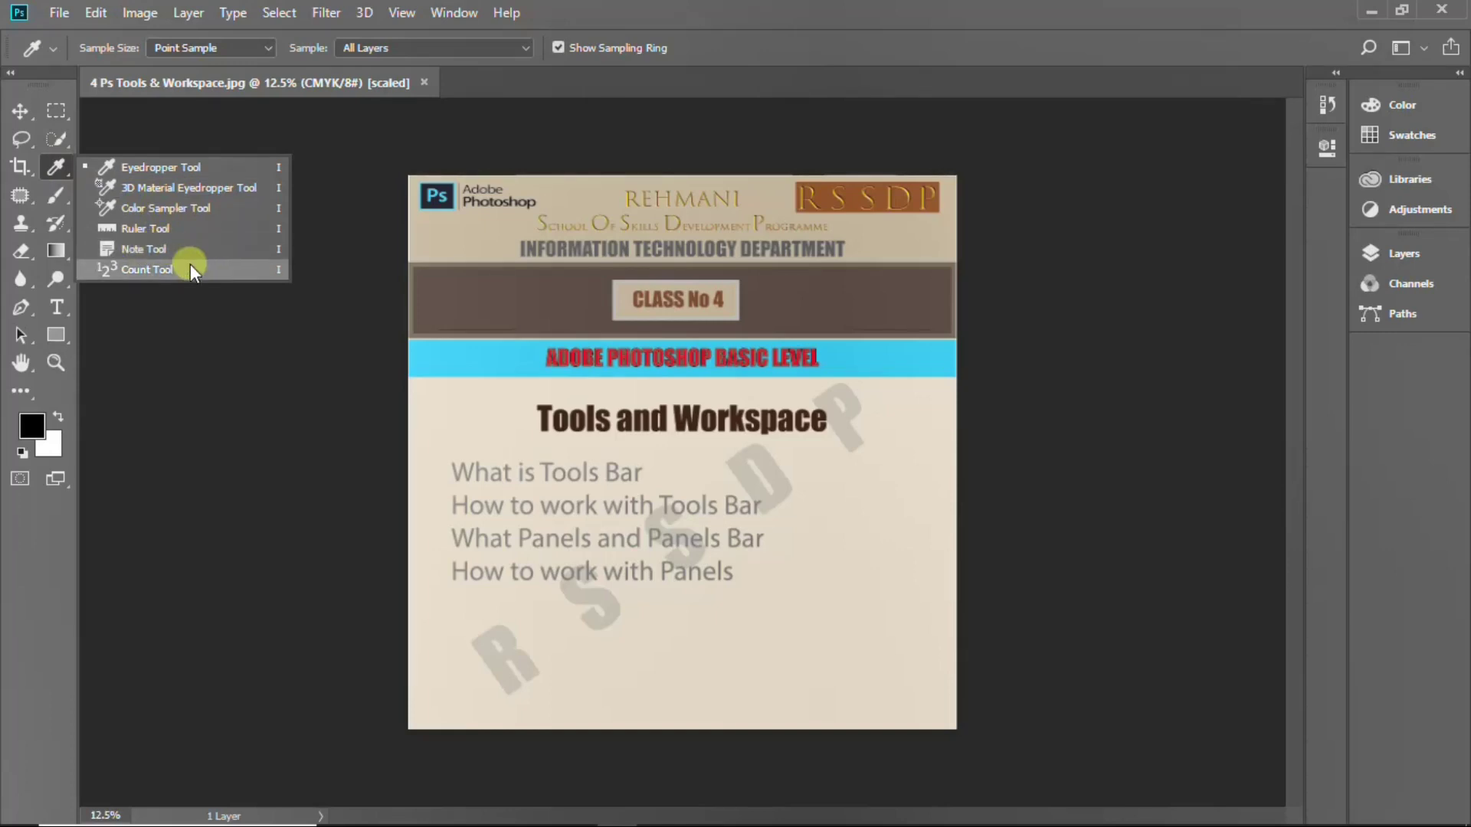
click(158, 268)
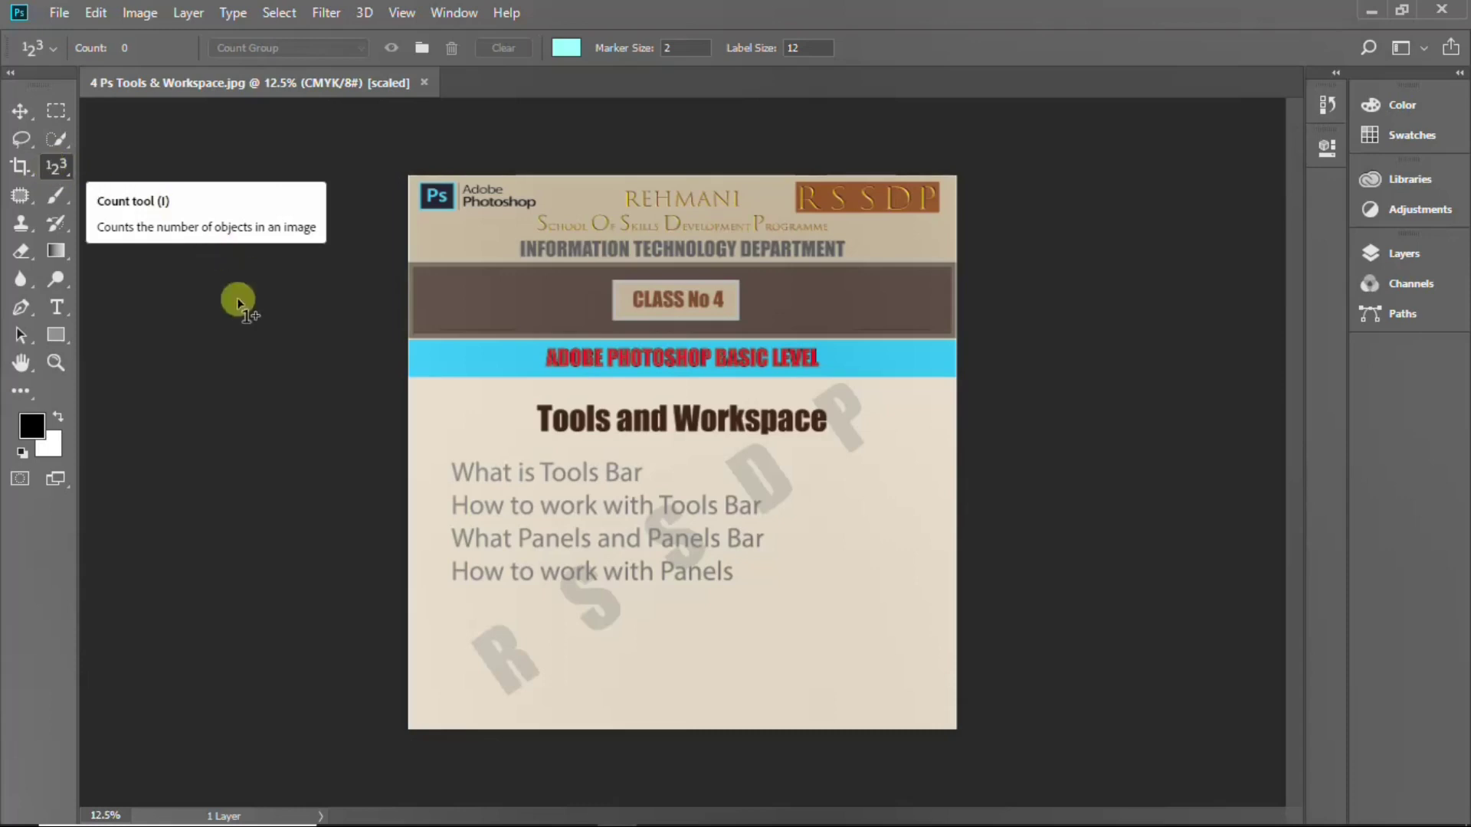
Switch back to the Eyedropper tool and list the Blur group's Sharpen and Smudge tools.
right_click(58, 164)
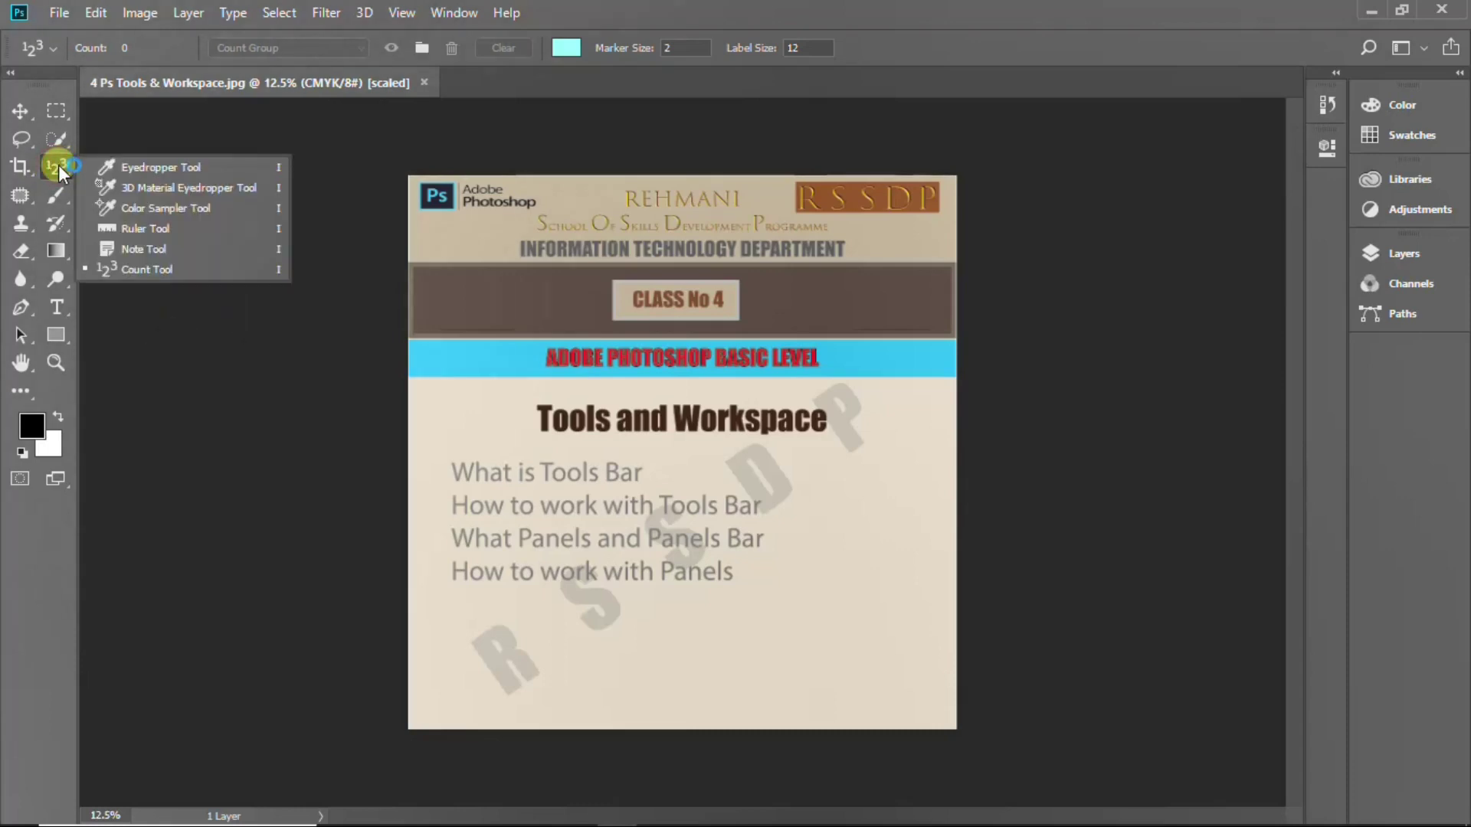
click(158, 167)
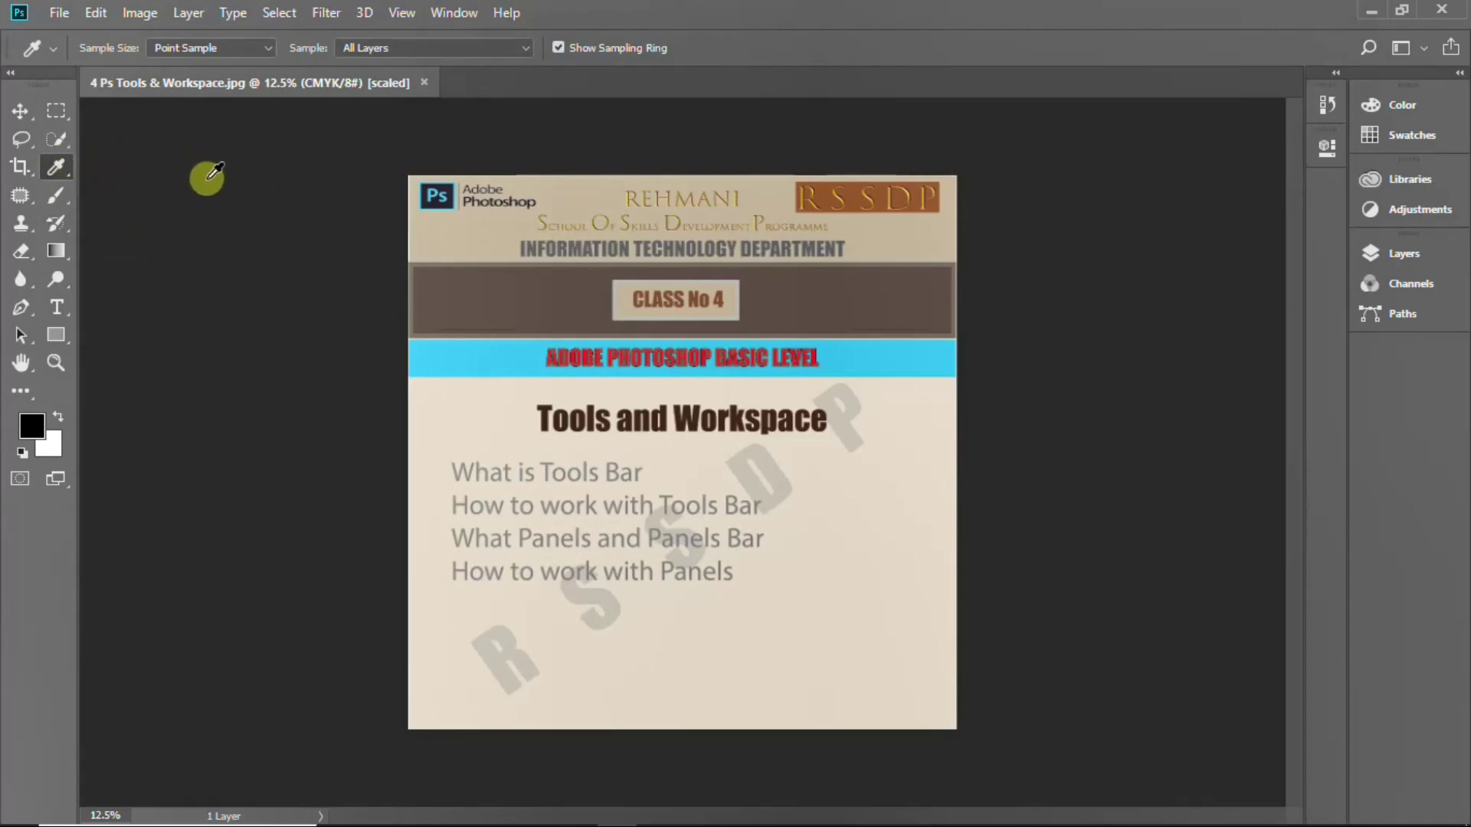
click(19, 277)
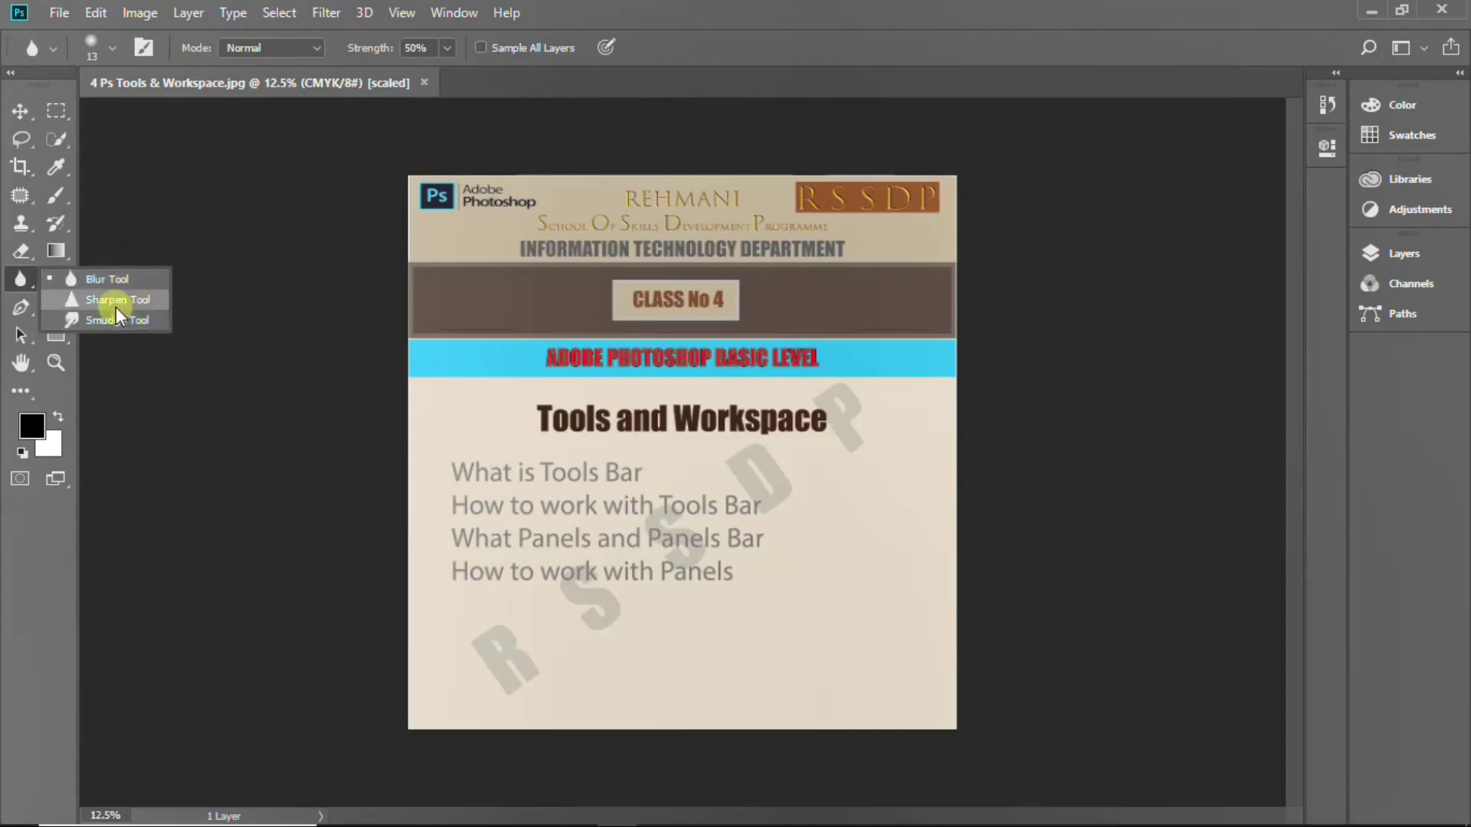
Make Sharpen the Blur group's visible tool, then switch to the Paint Bucket tool.
click(115, 299)
key(shift+g)
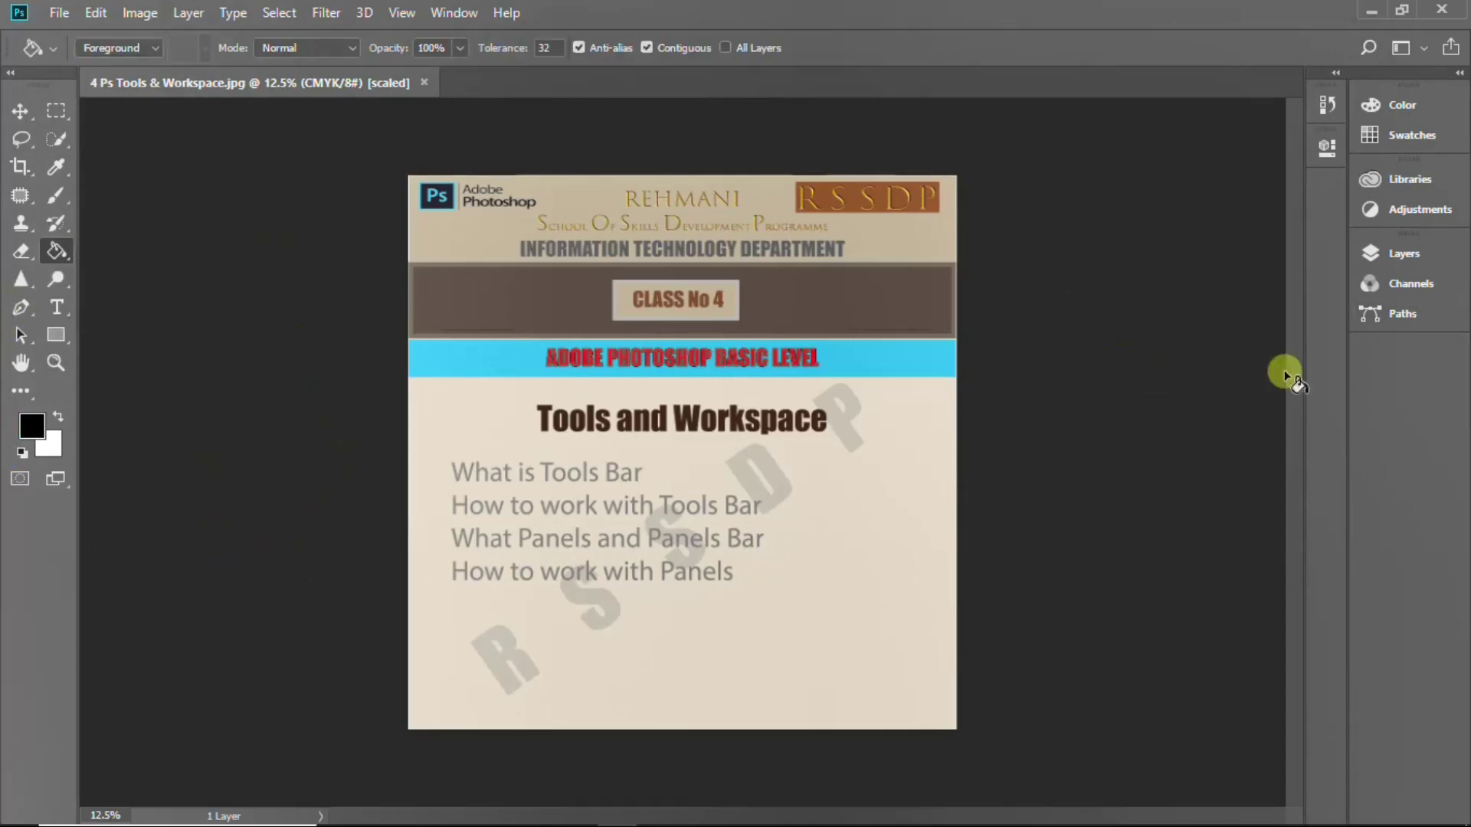